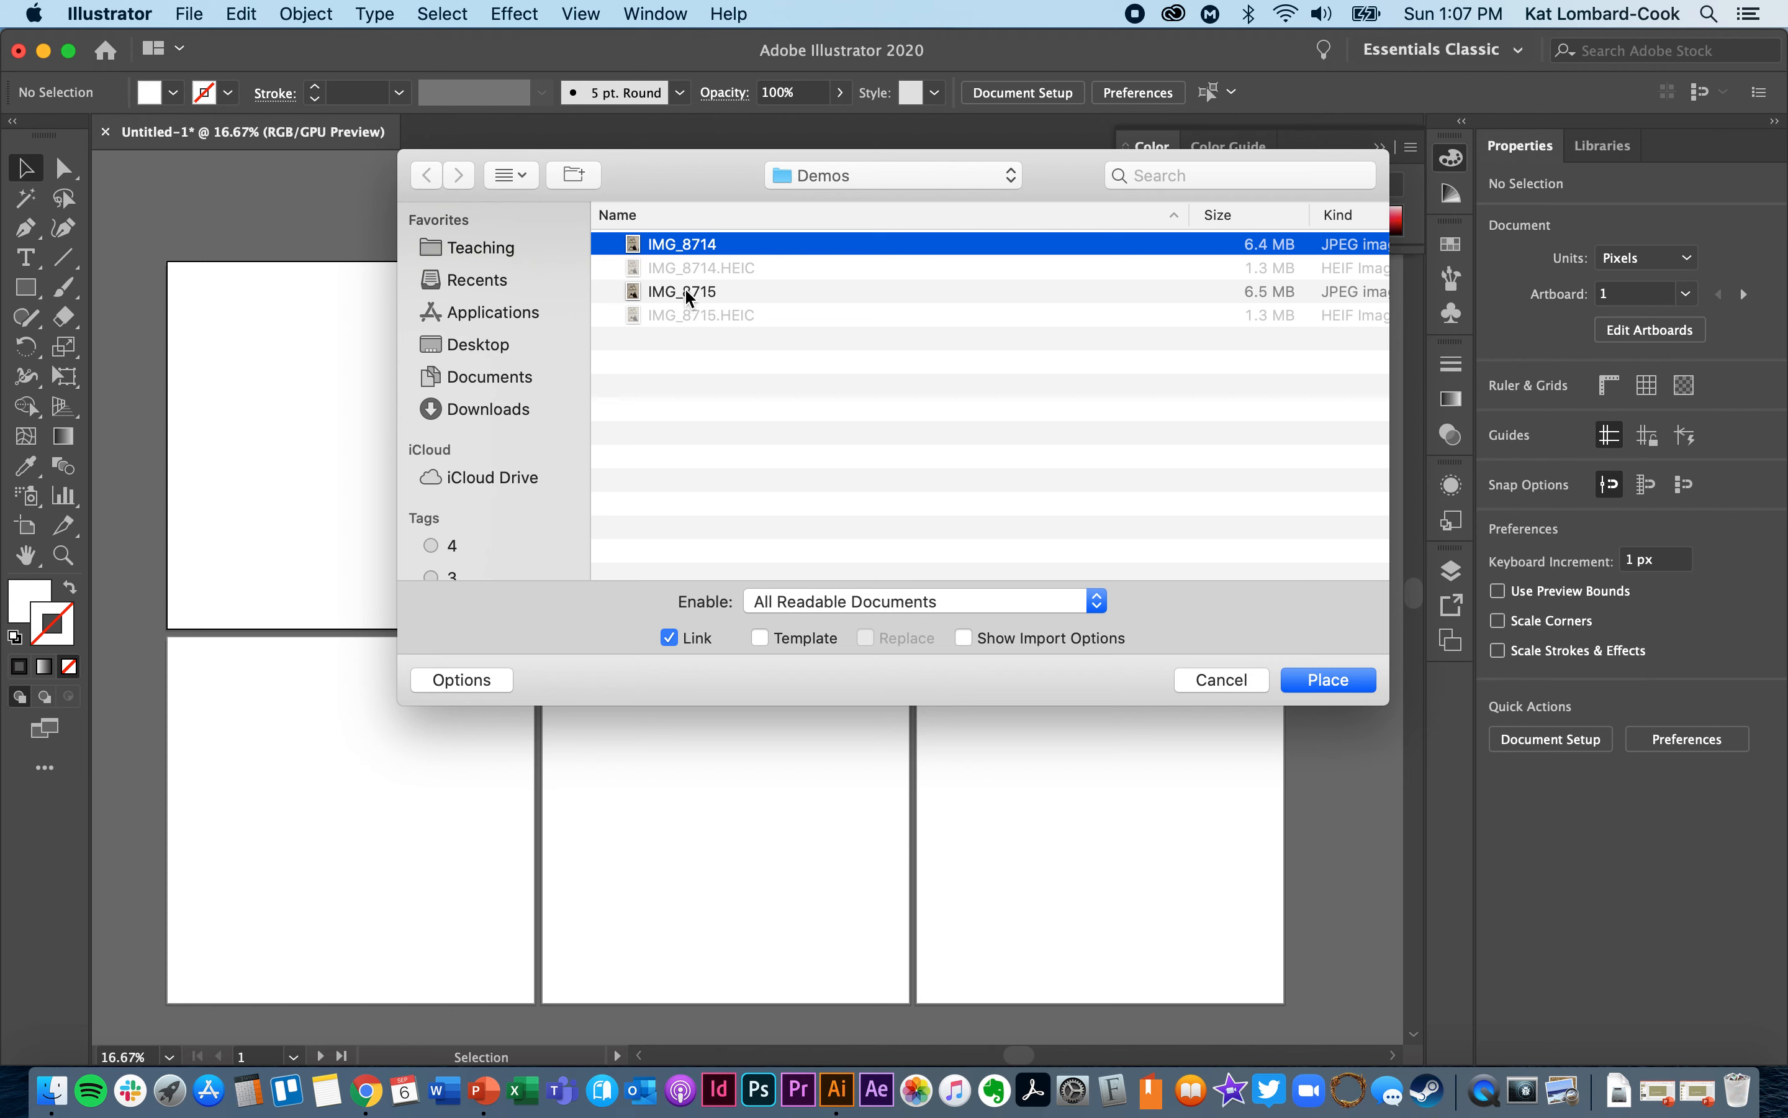
- Place the linked image IMG_8715 at full size over the artboards
left_click(688, 292)
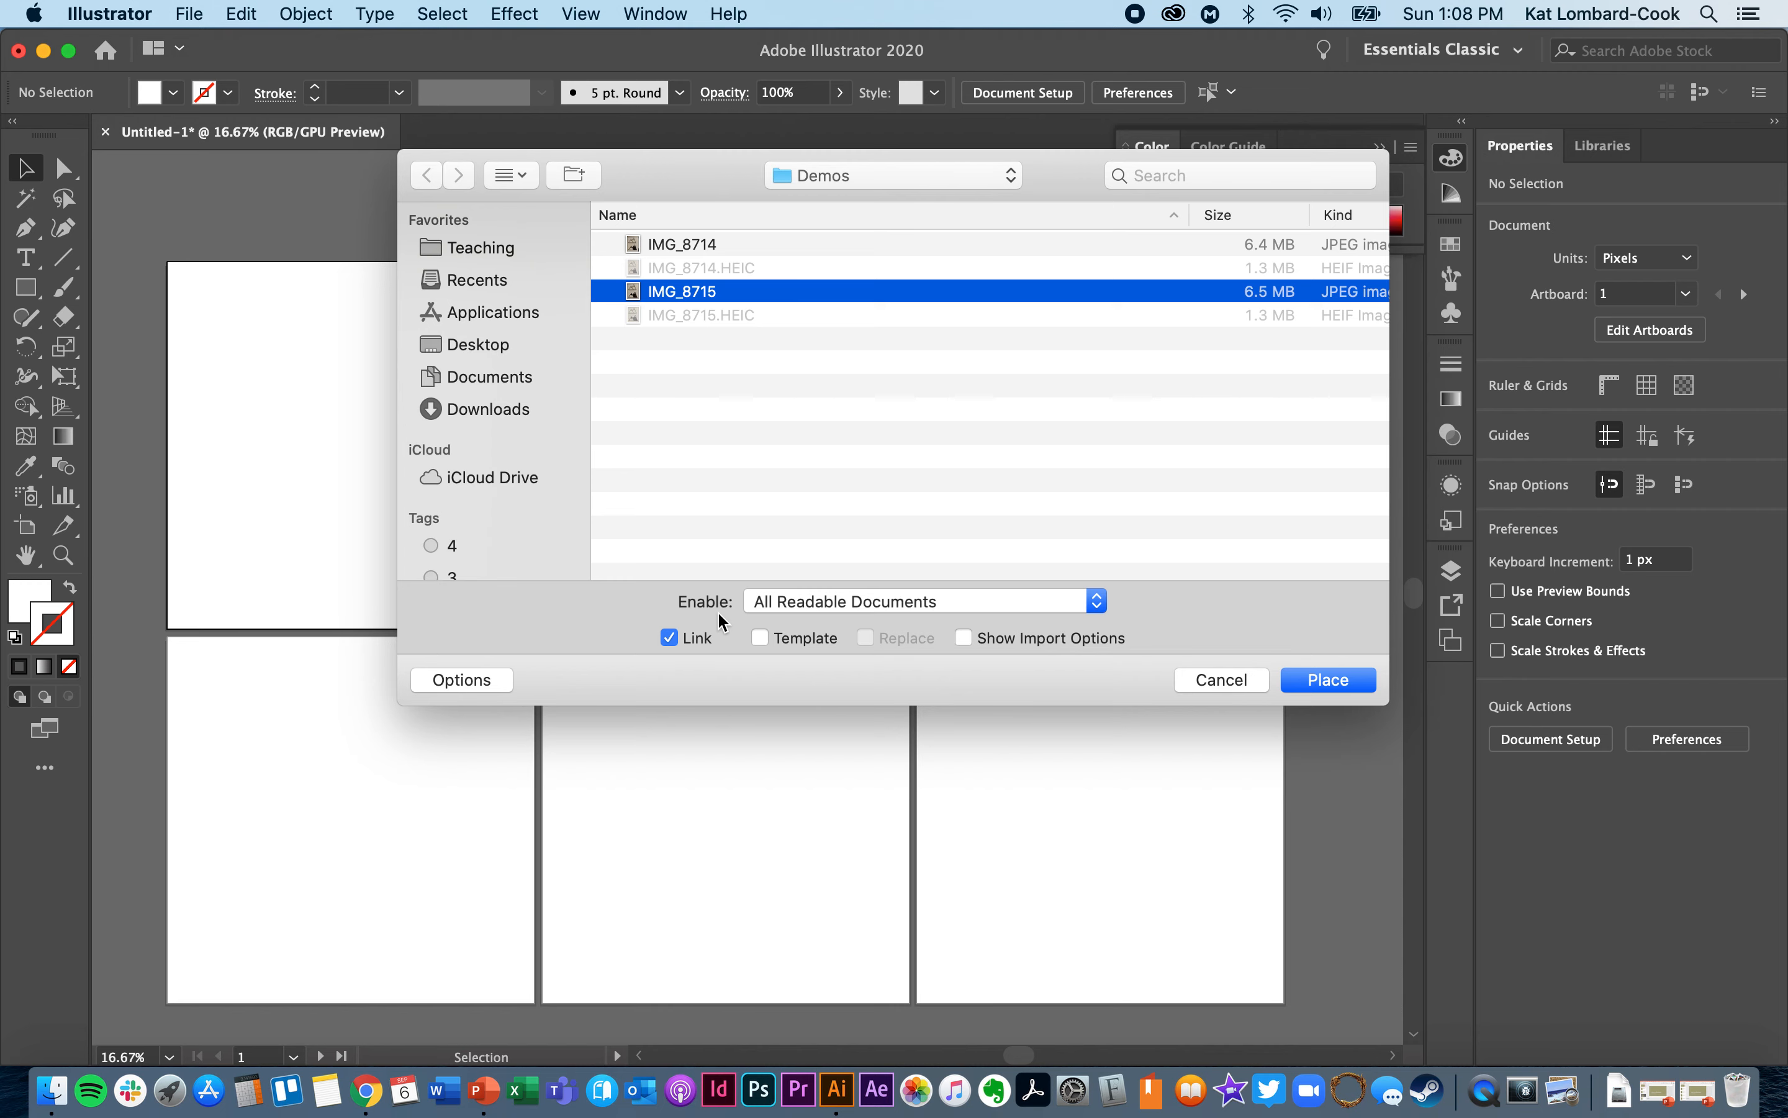
left_click(1322, 678)
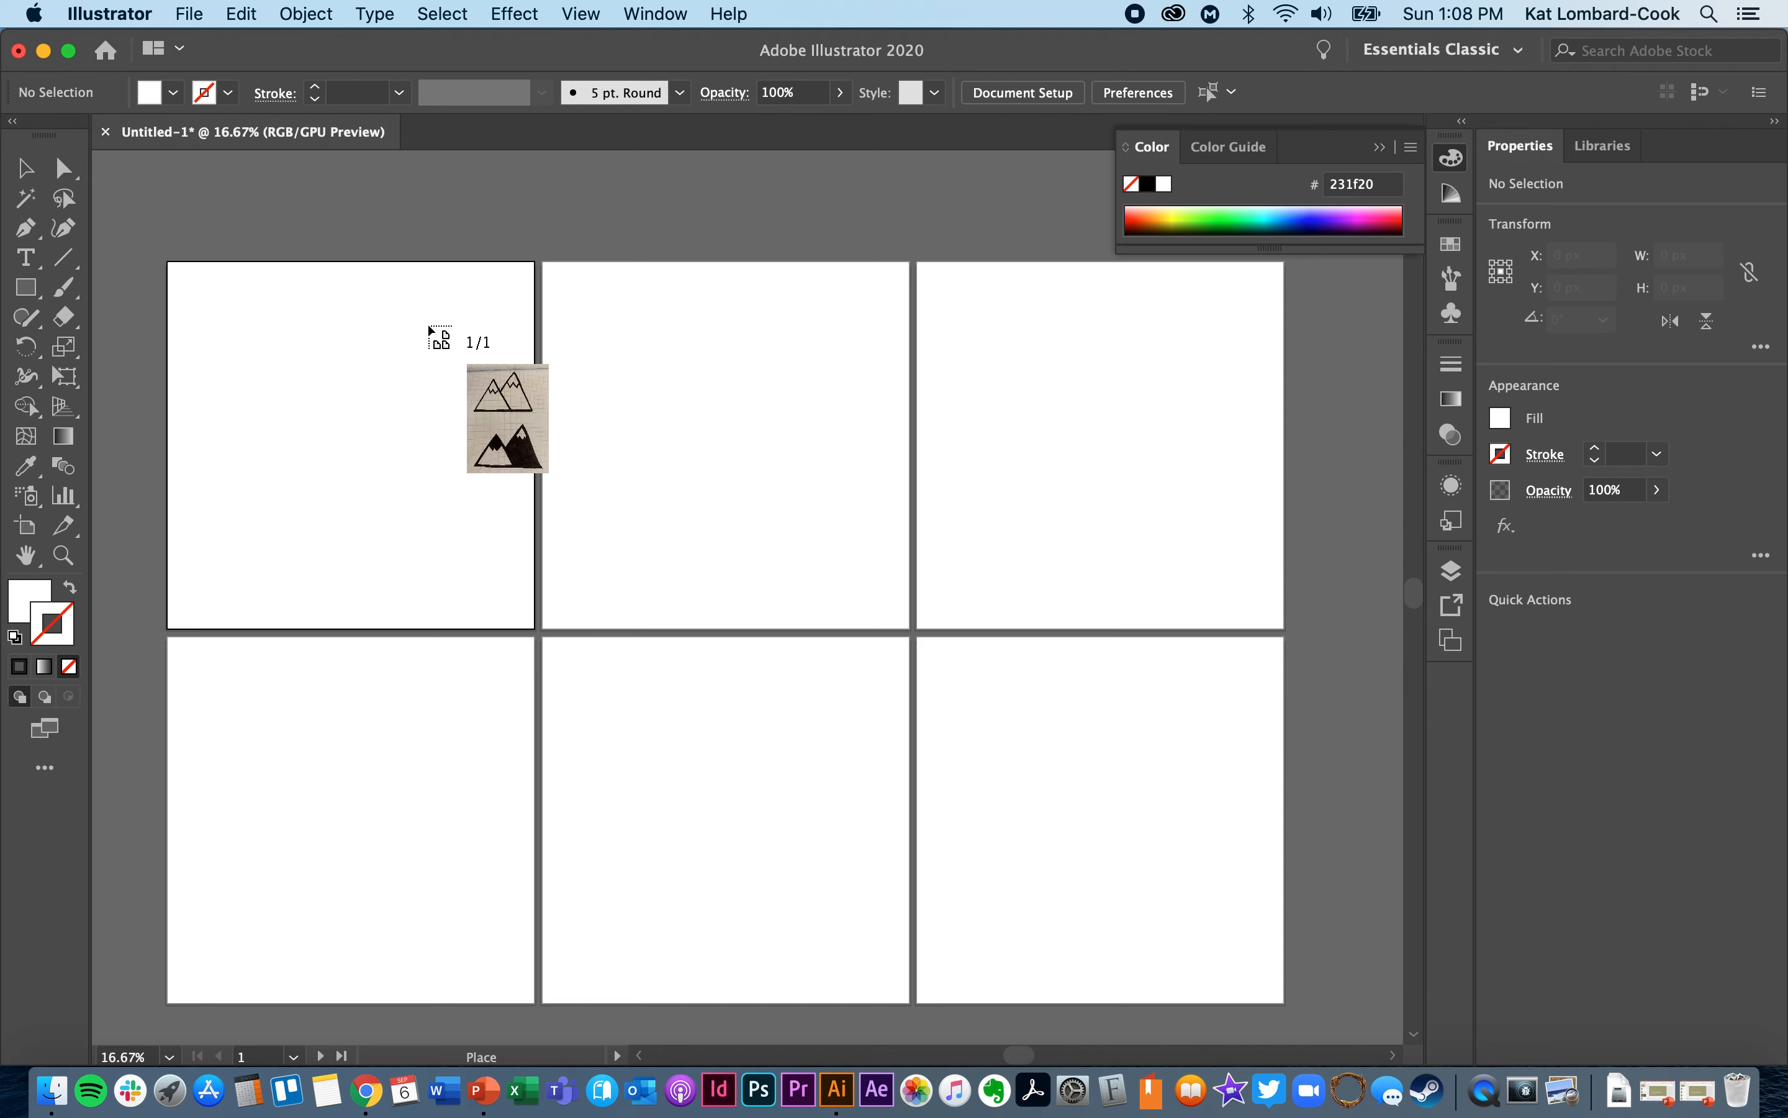
left_click(430, 327)
left_click_drag(652, 427, 425, 389)
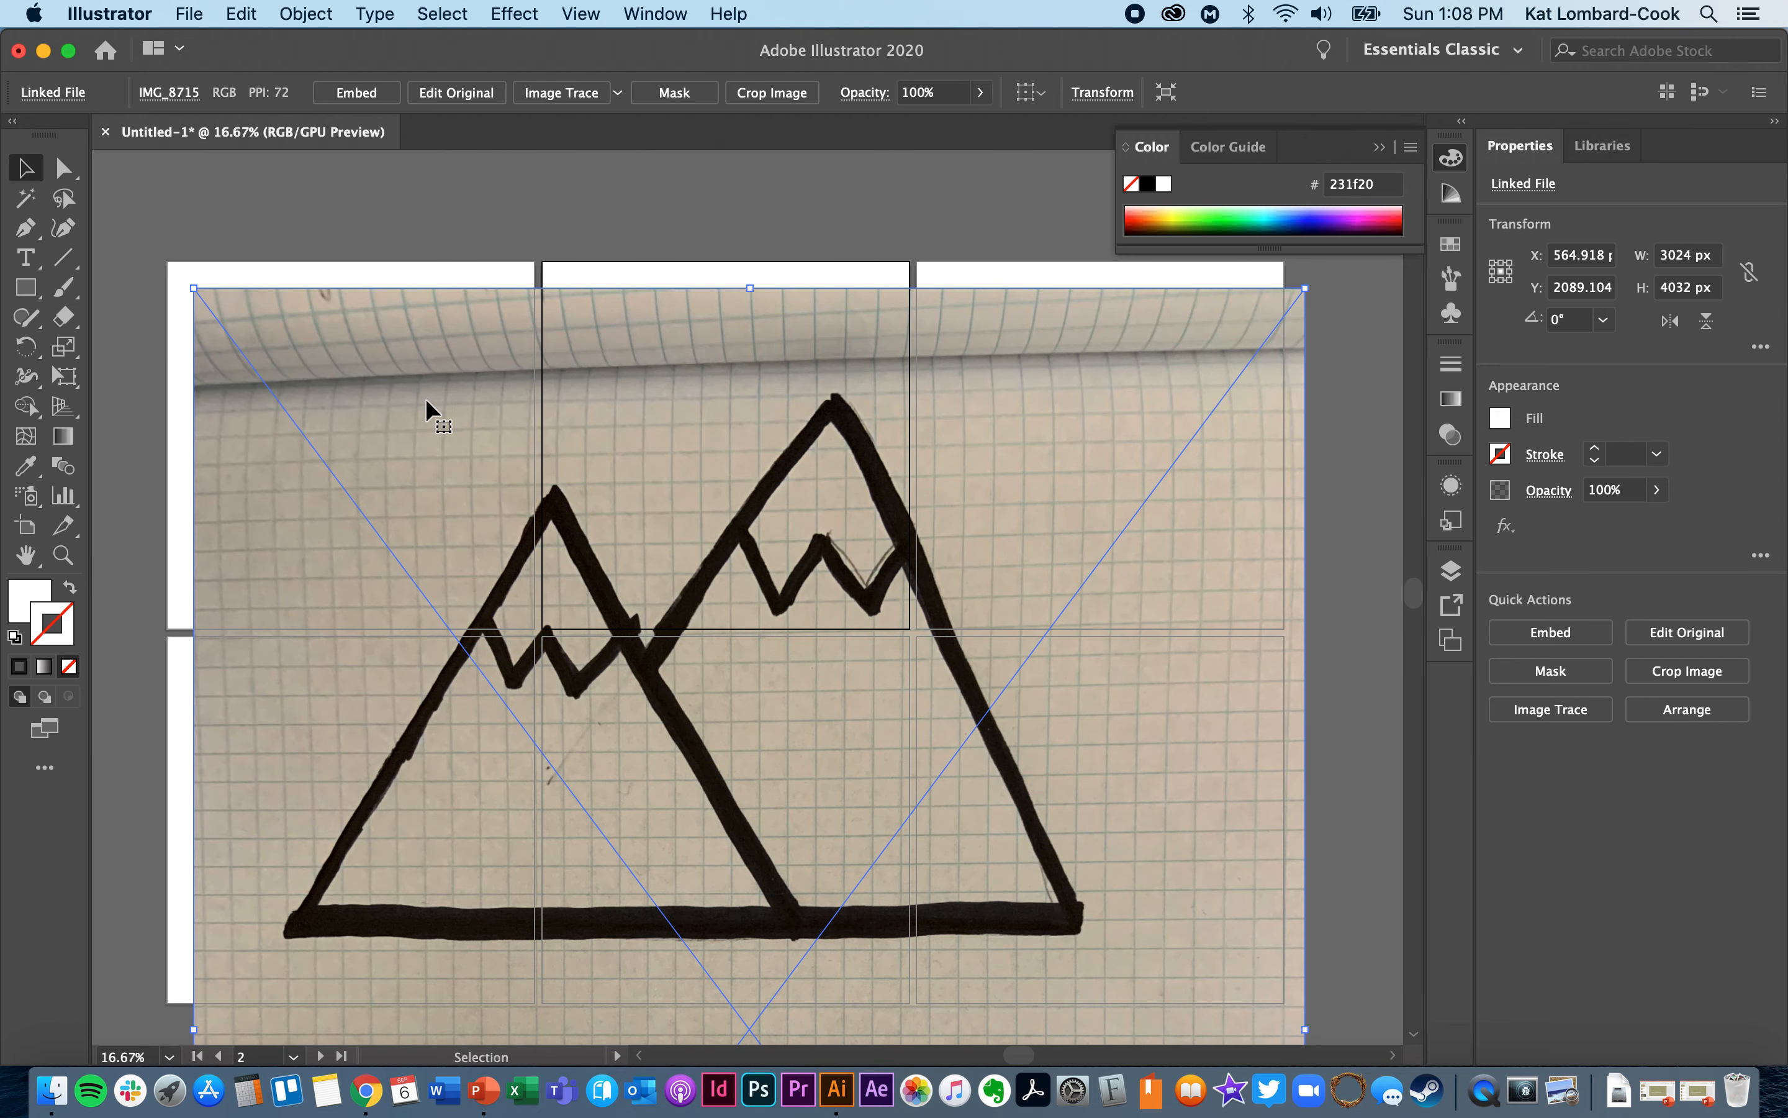
scroll(425, 399, "down", 3)
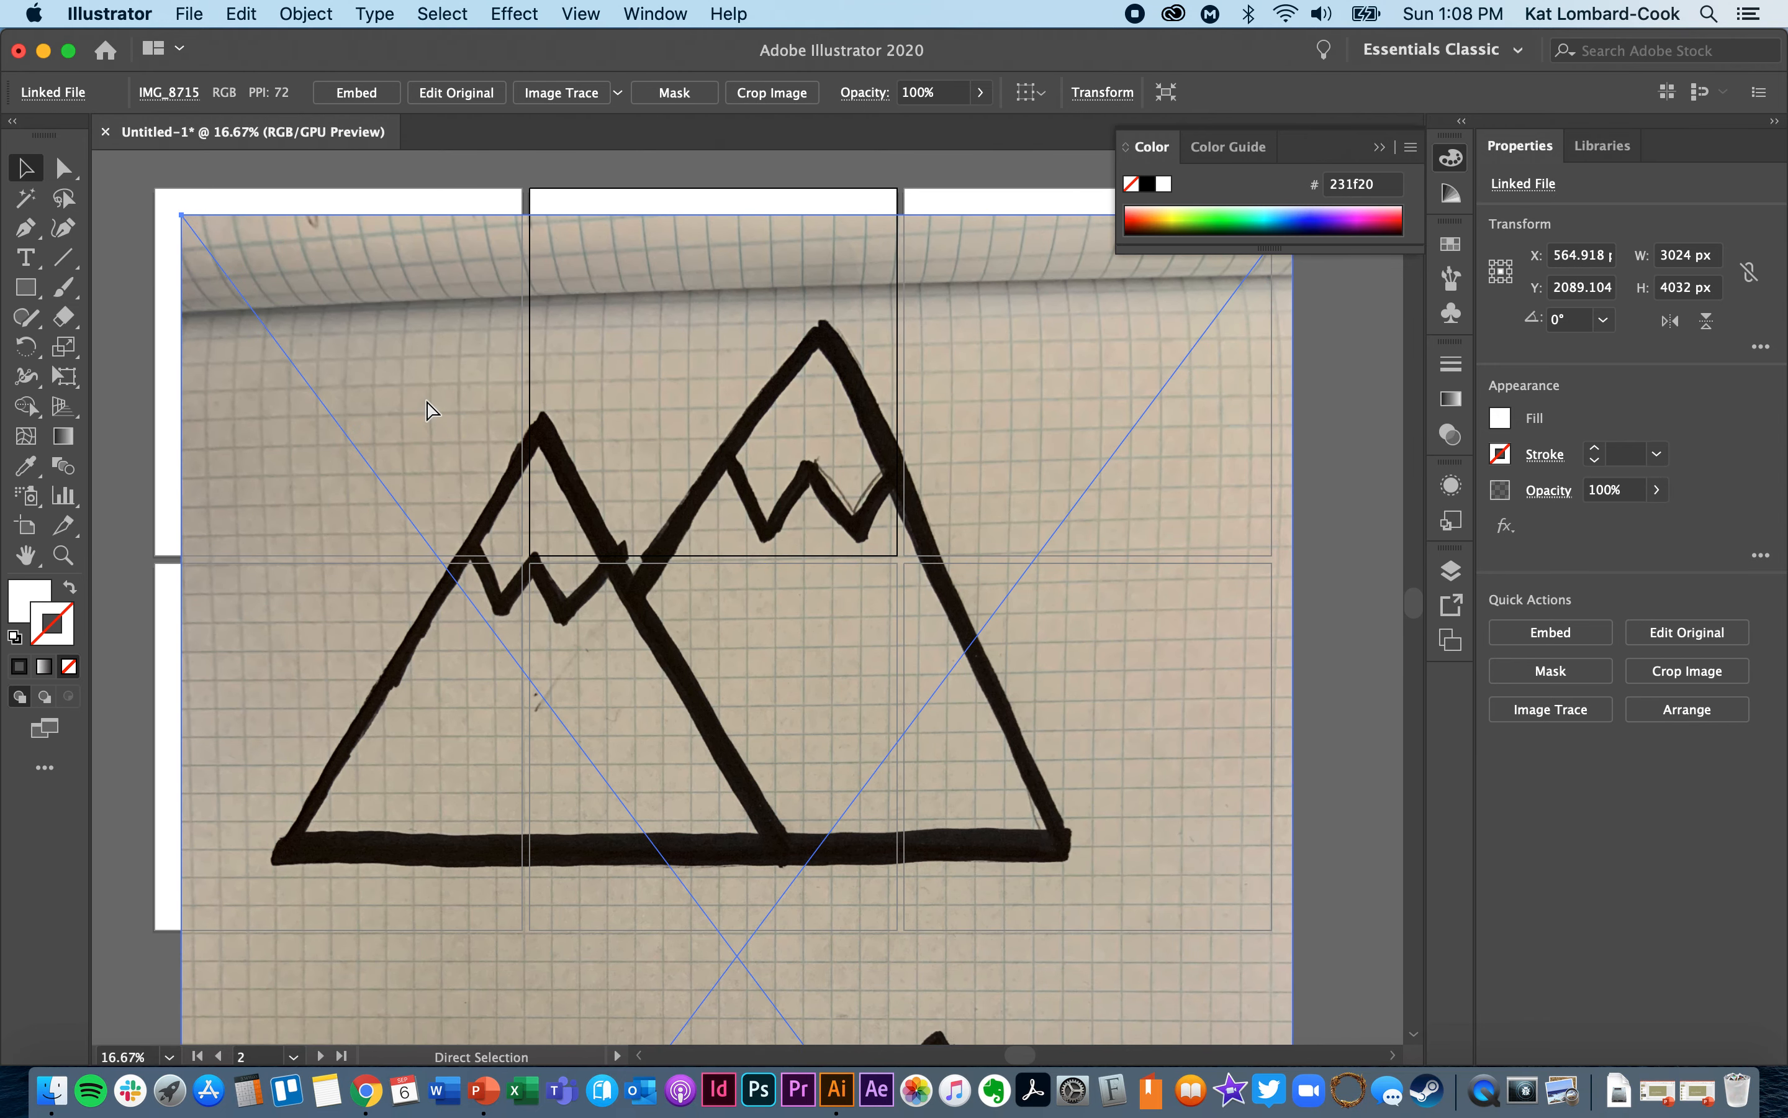
key("super+minus")
key("super+minus")
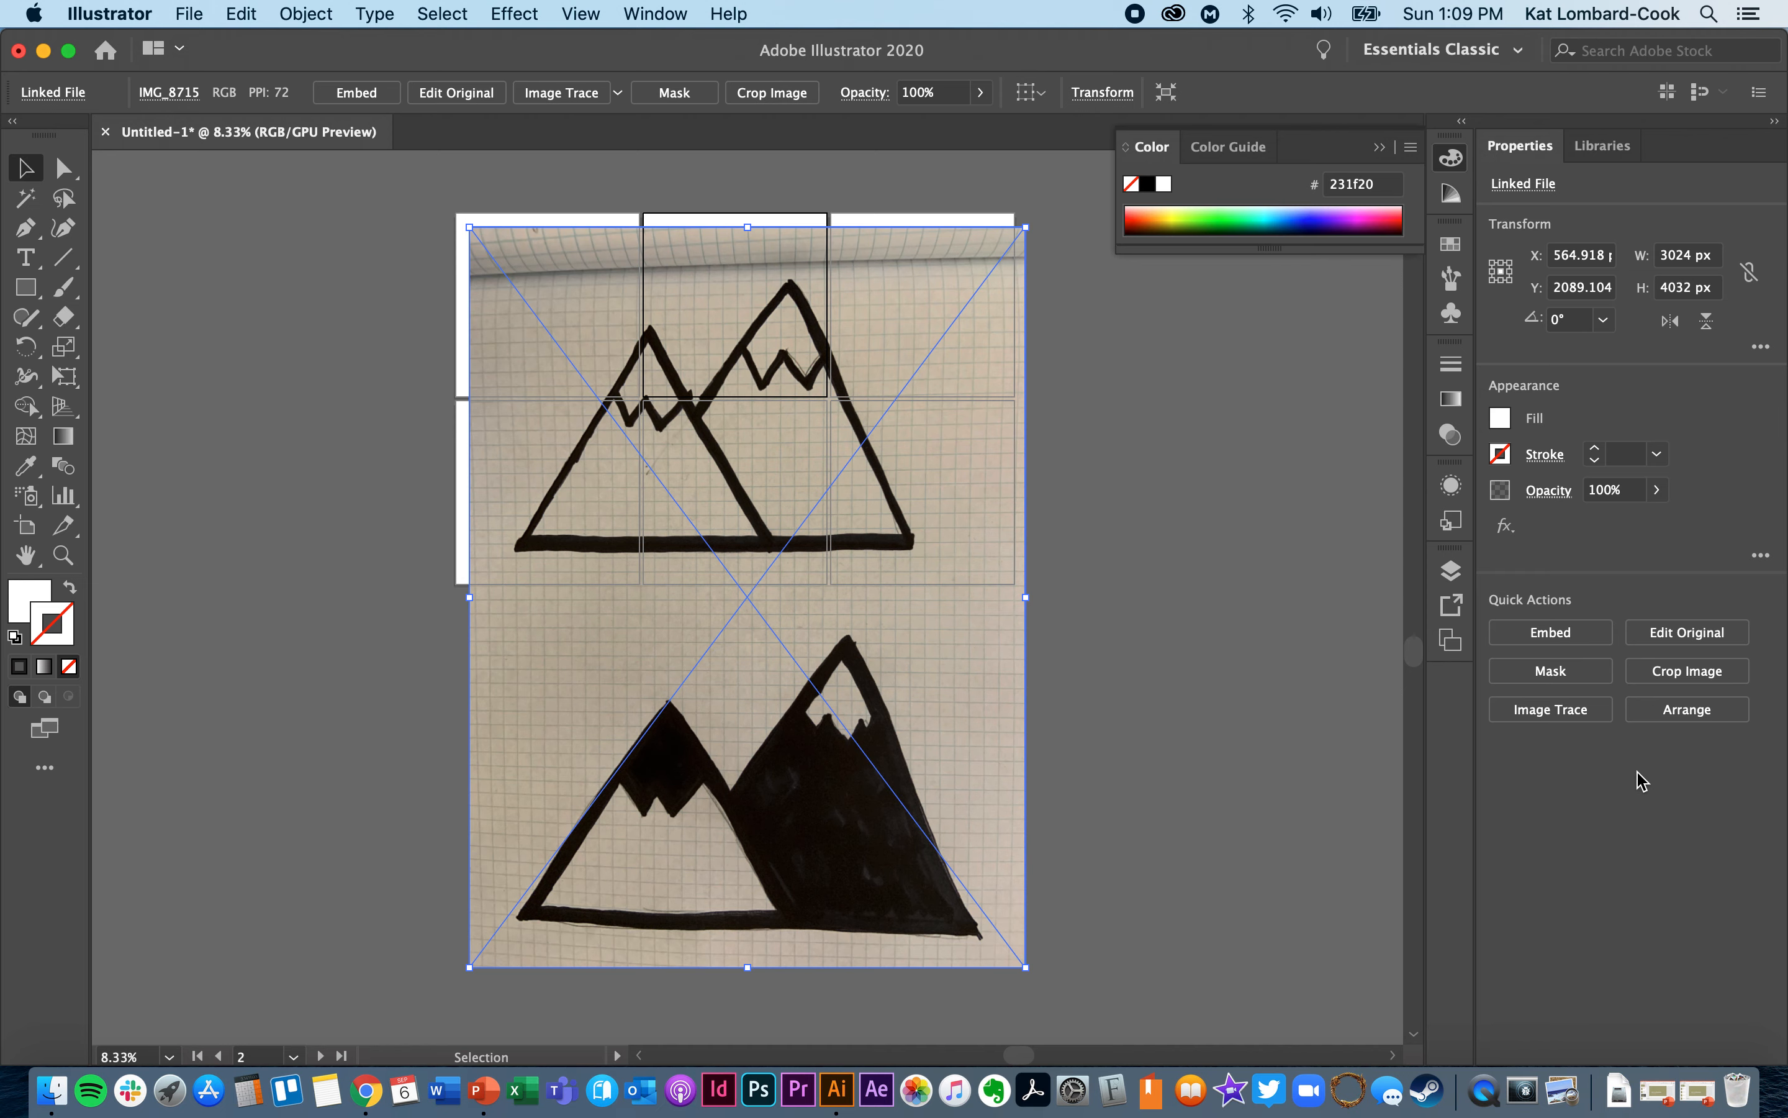
- Trace the placed mountain sketch with the Black and White Logo preset, accepting the large-image tracing
left_click(1569, 718)
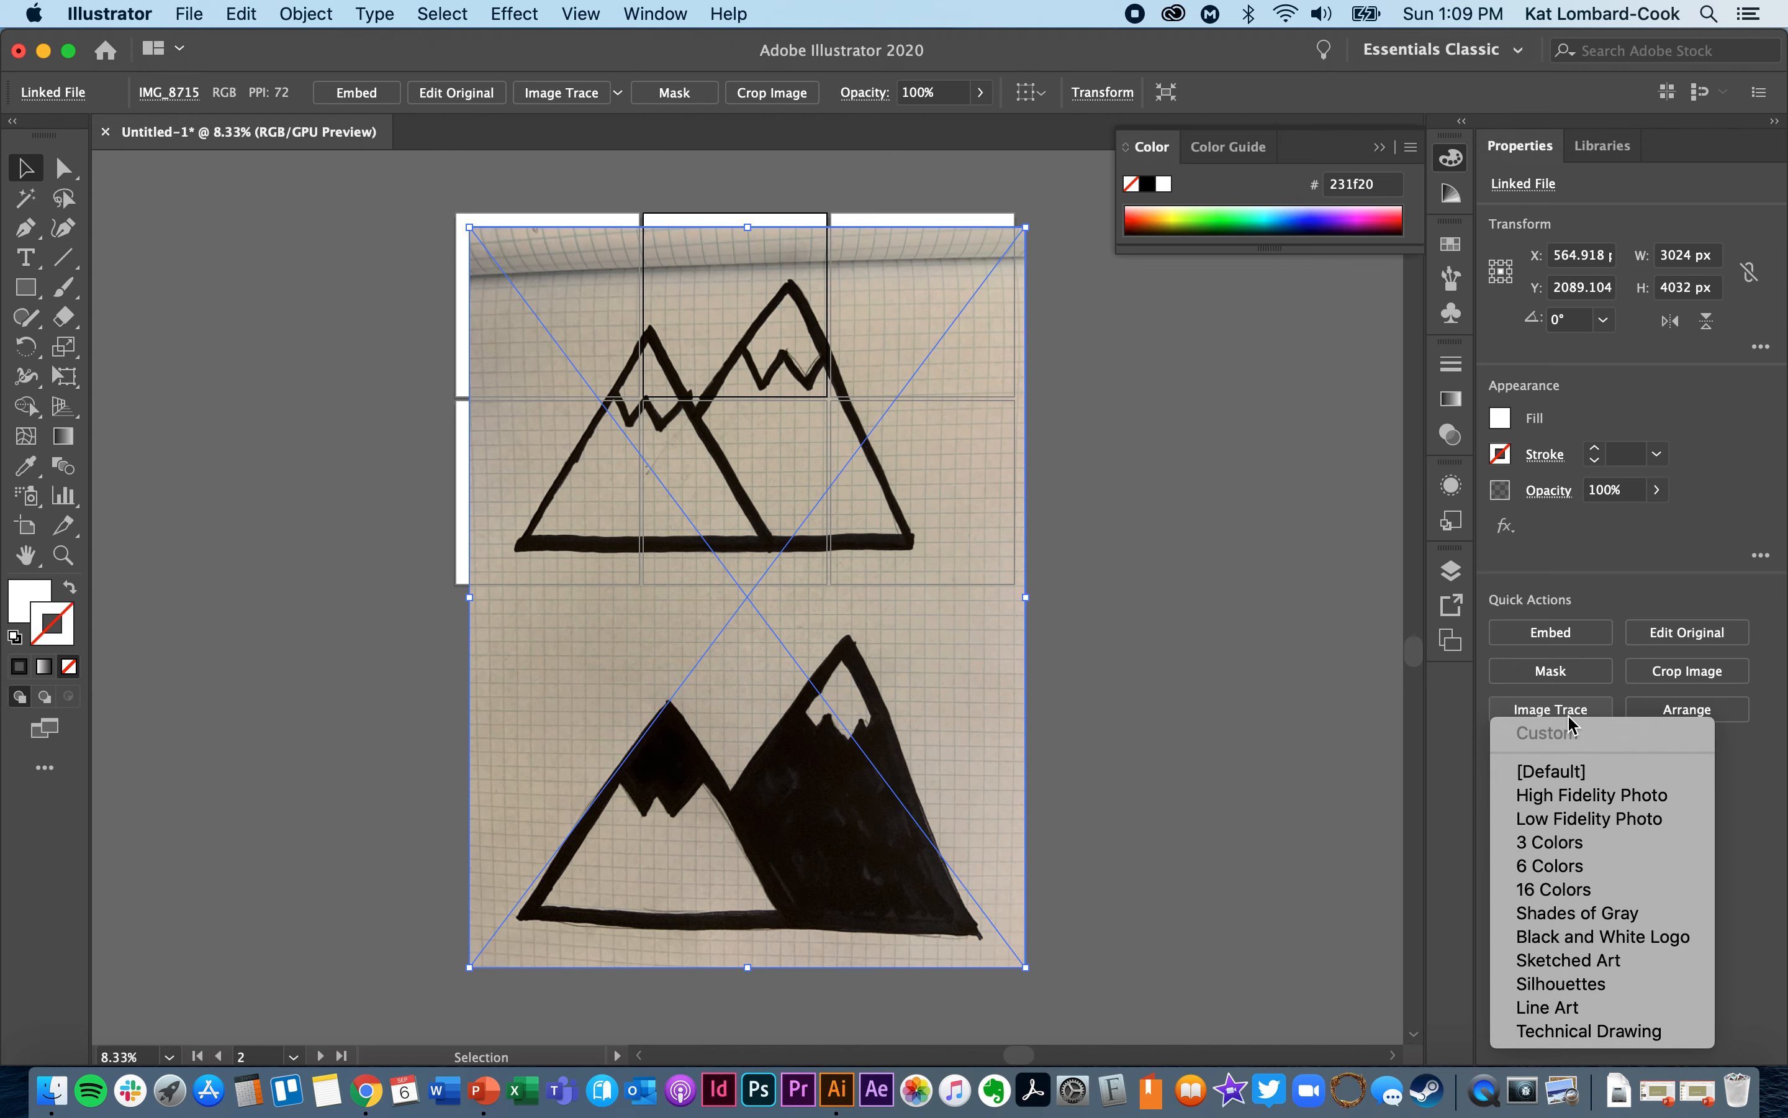
left_click(1562, 939)
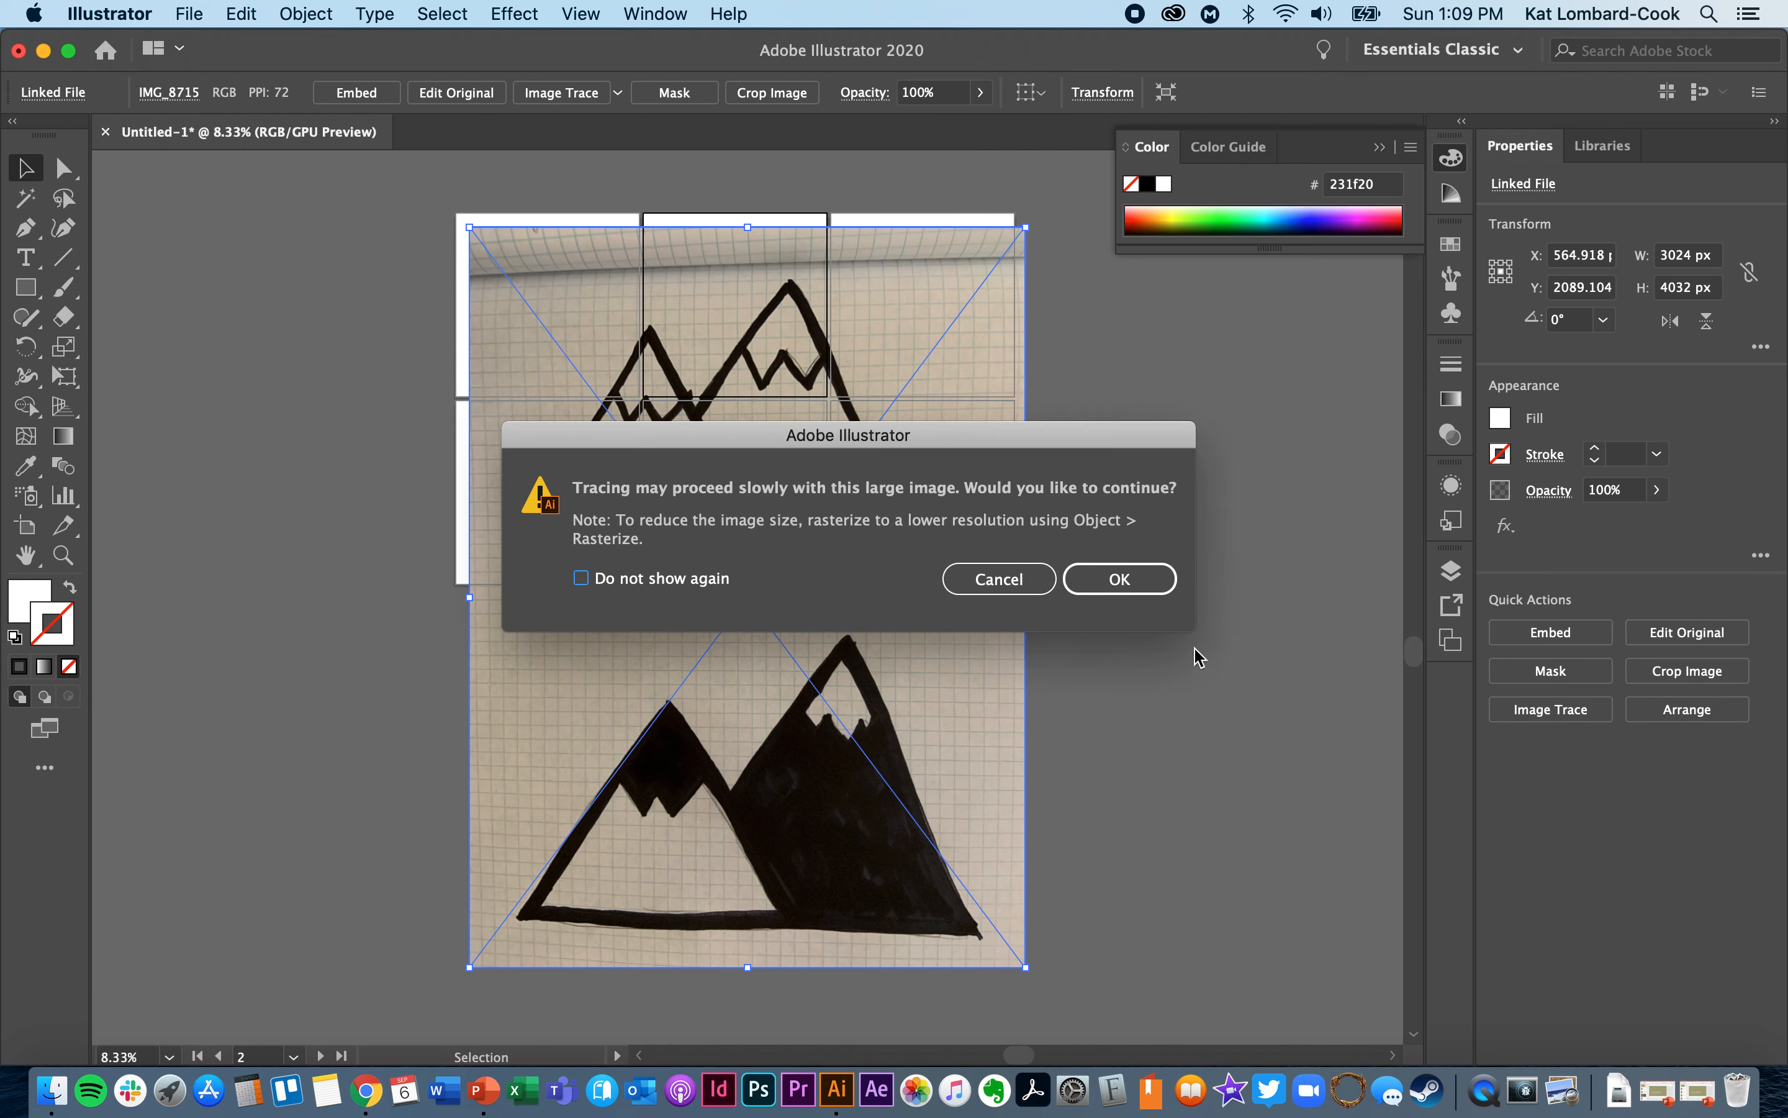
left_click(1147, 586)
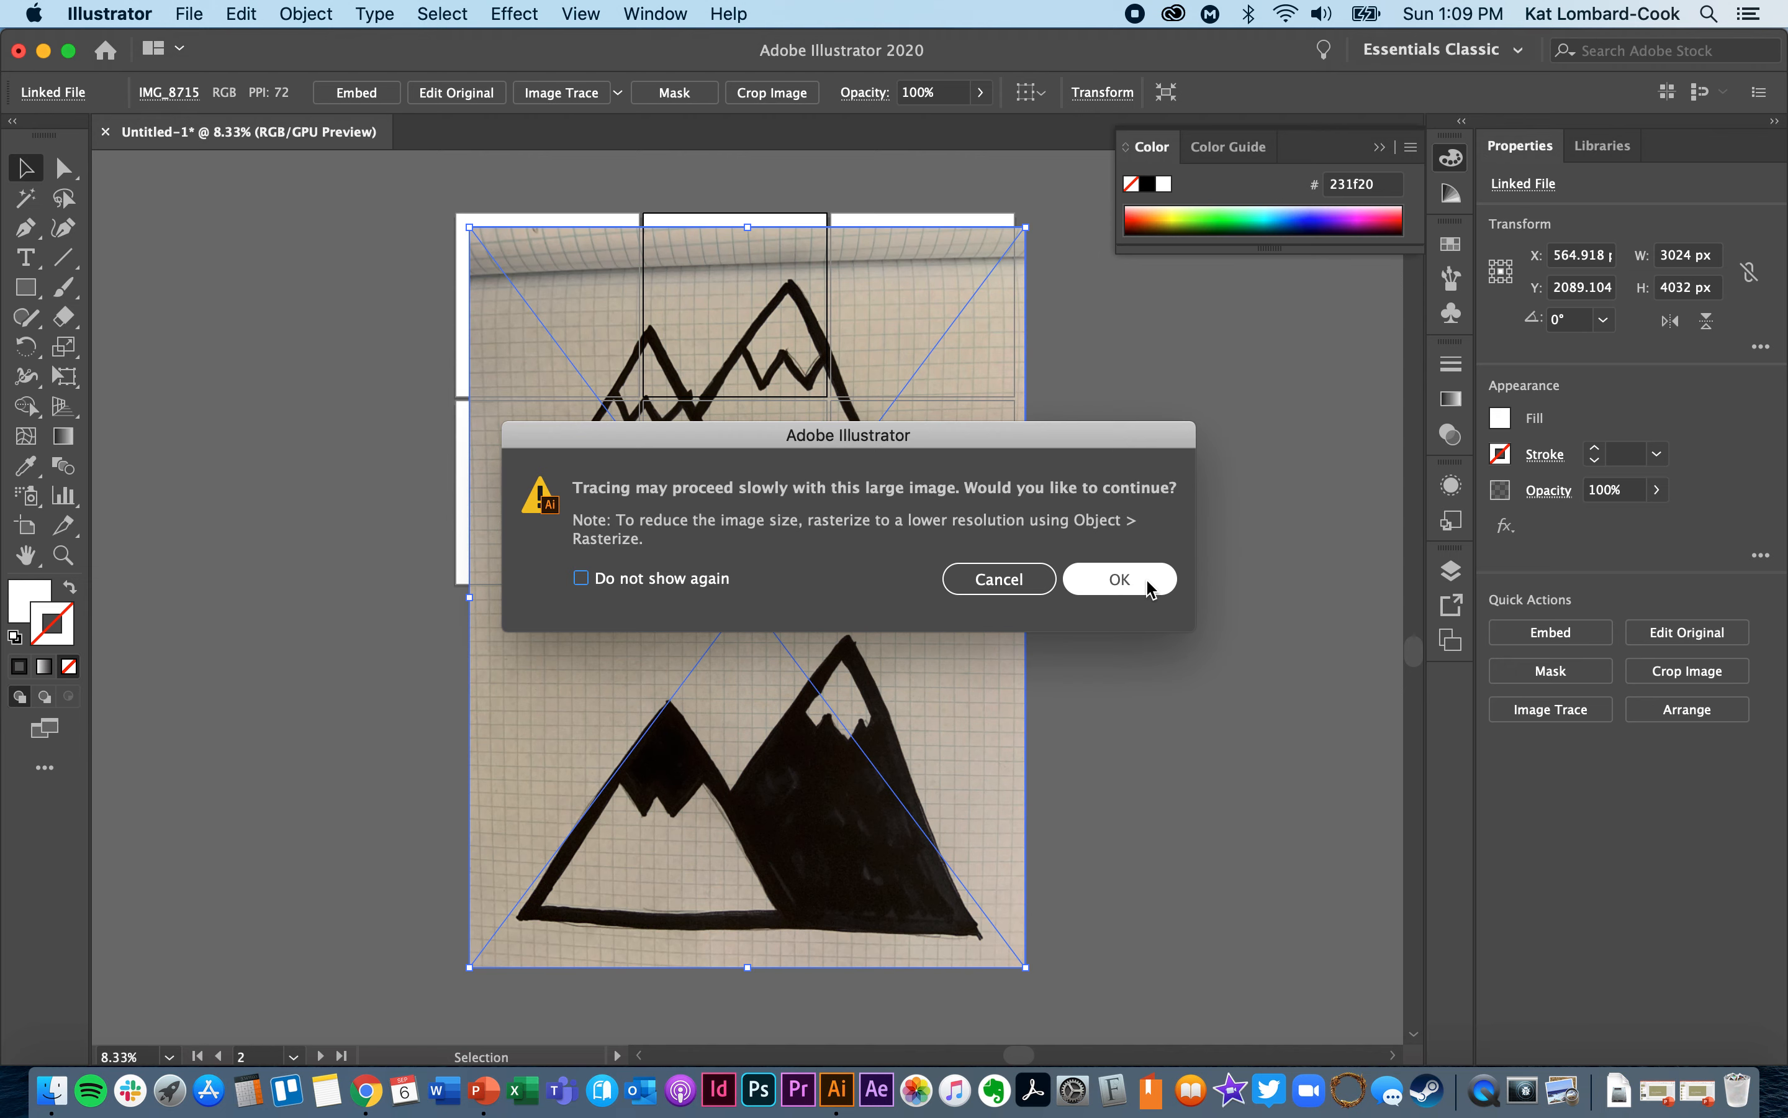
left_click(1143, 588)
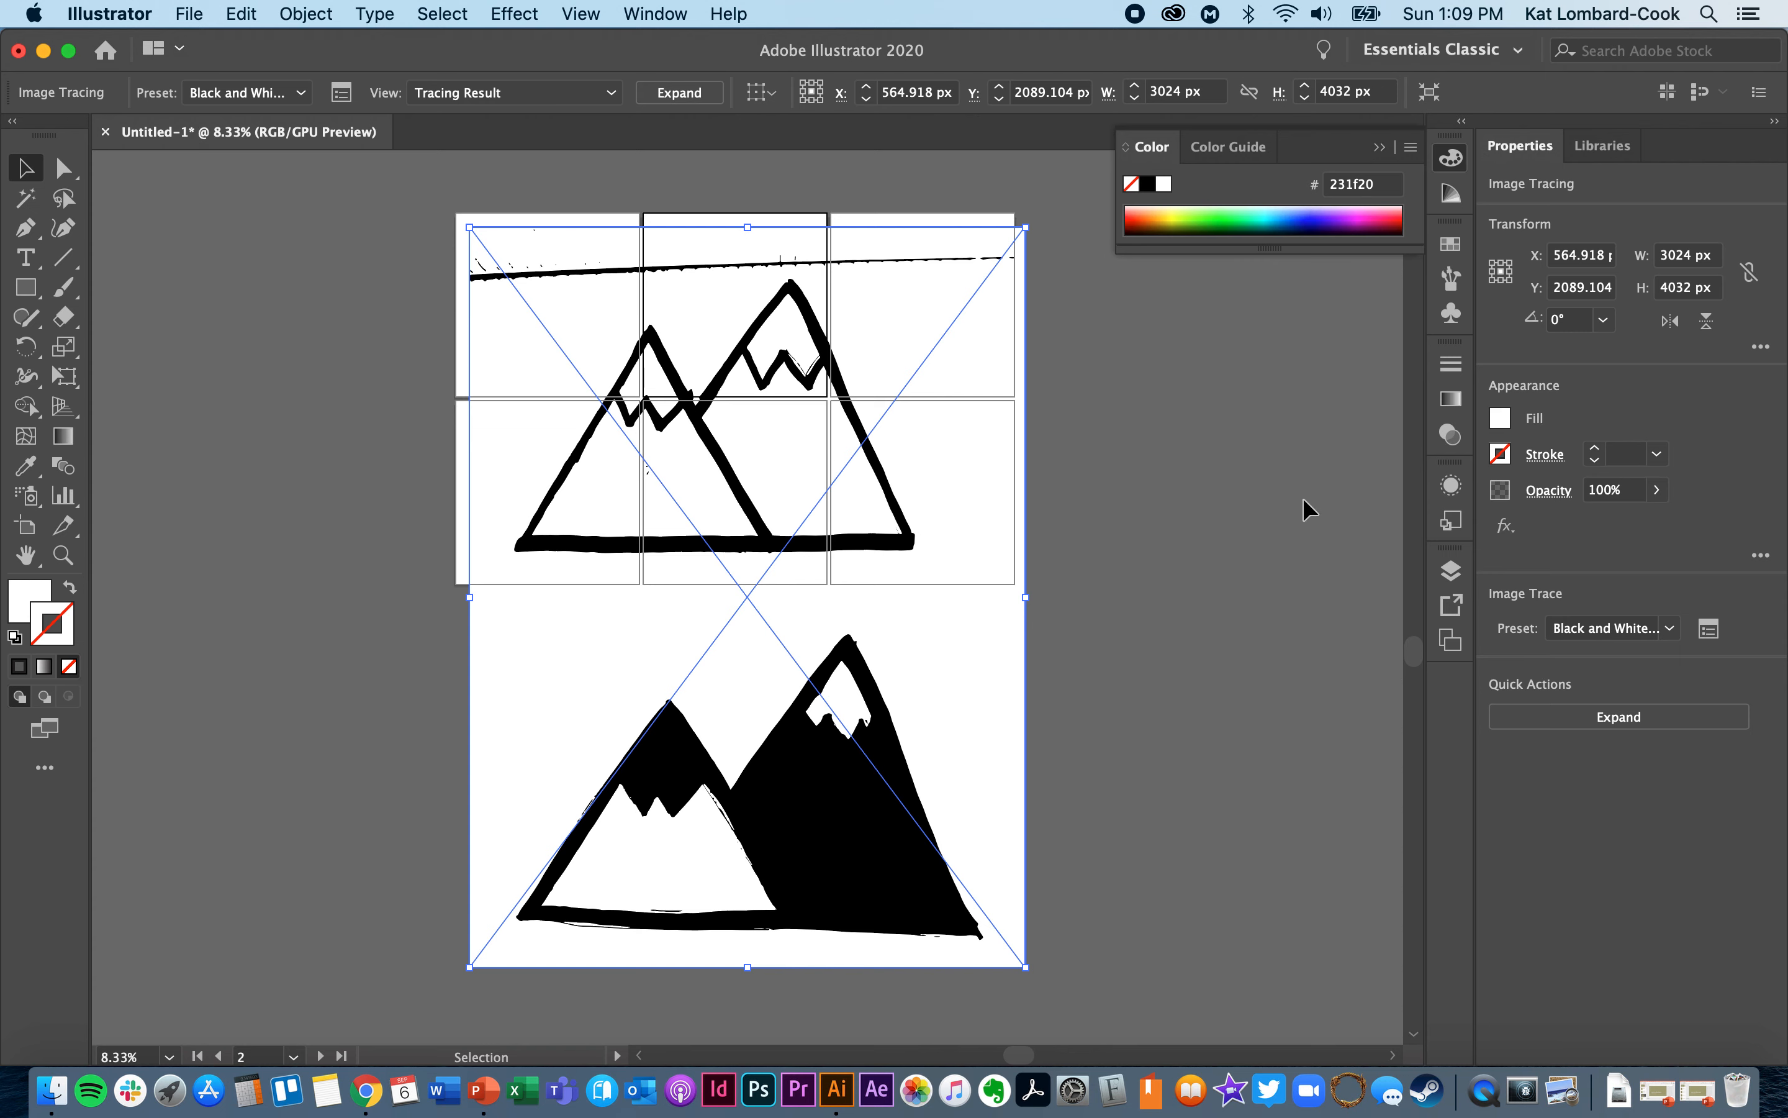
- Open the detailed Image Trace settings for the sketch with the advanced options expanded
left_click(1710, 630)
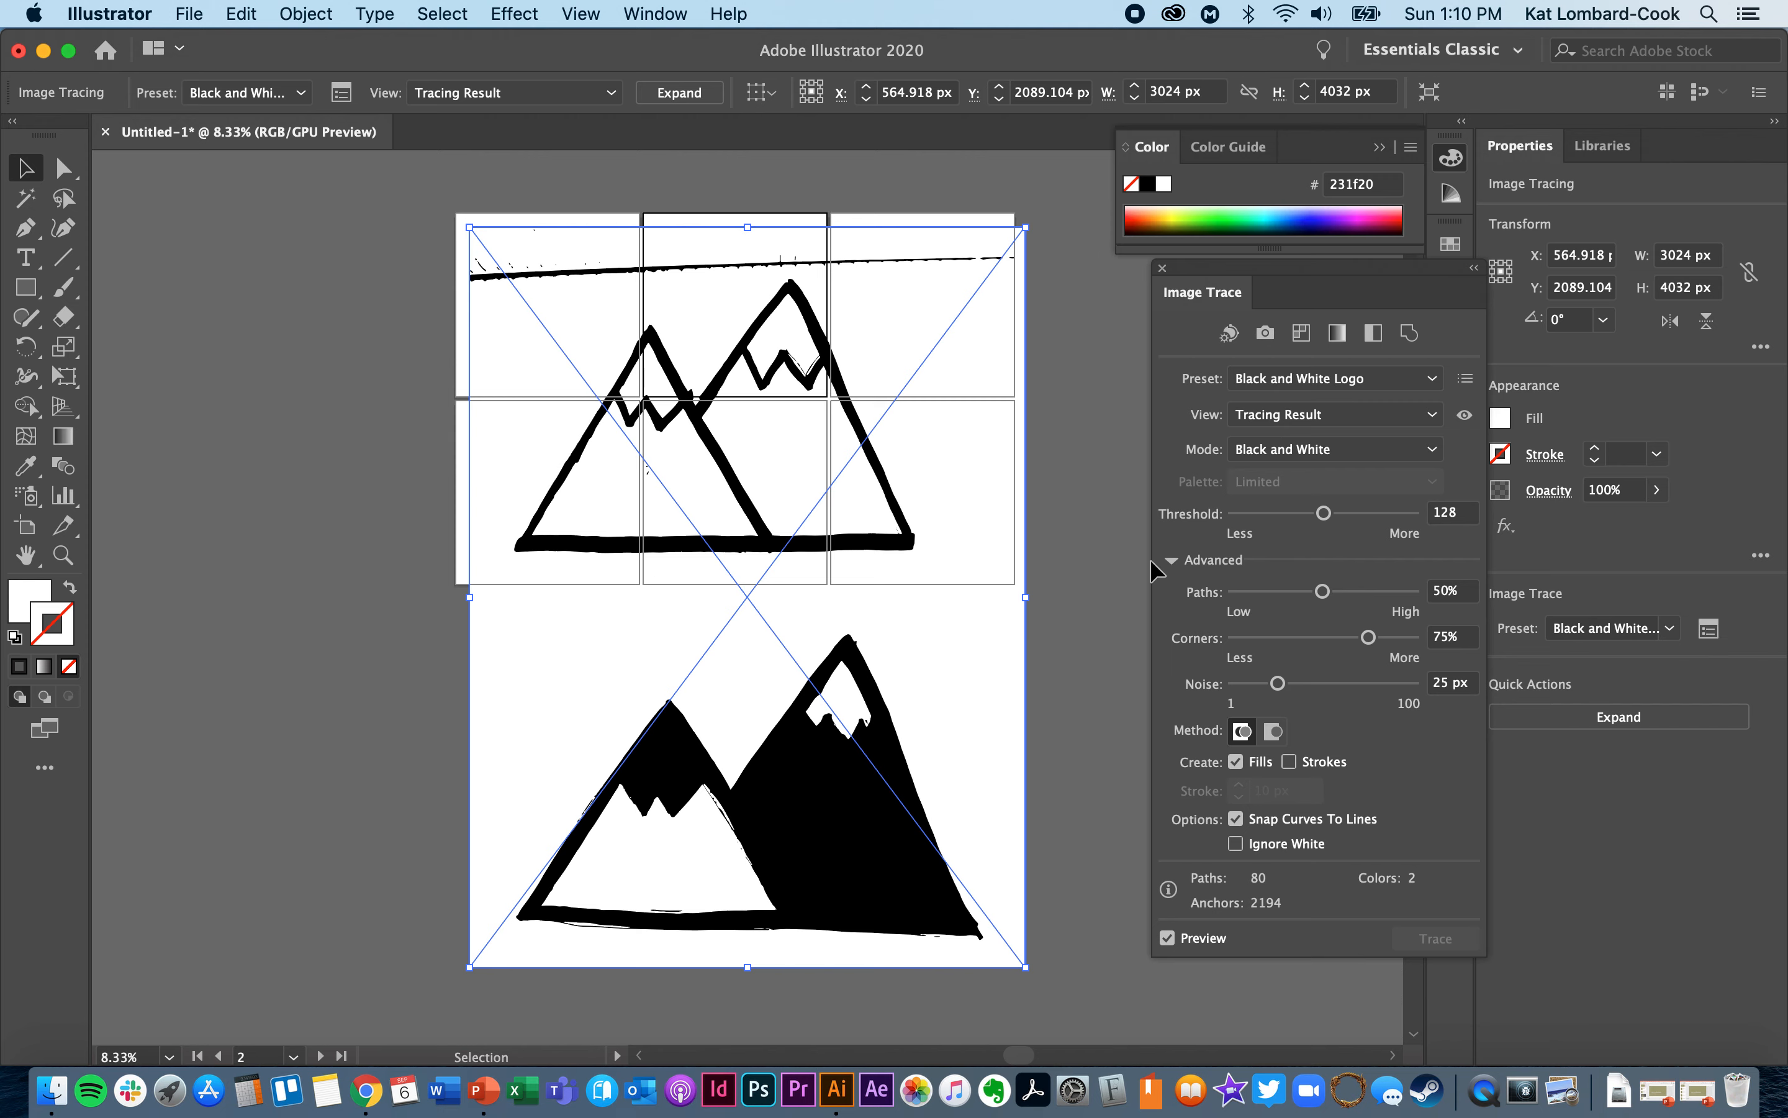
left_click(1172, 561)
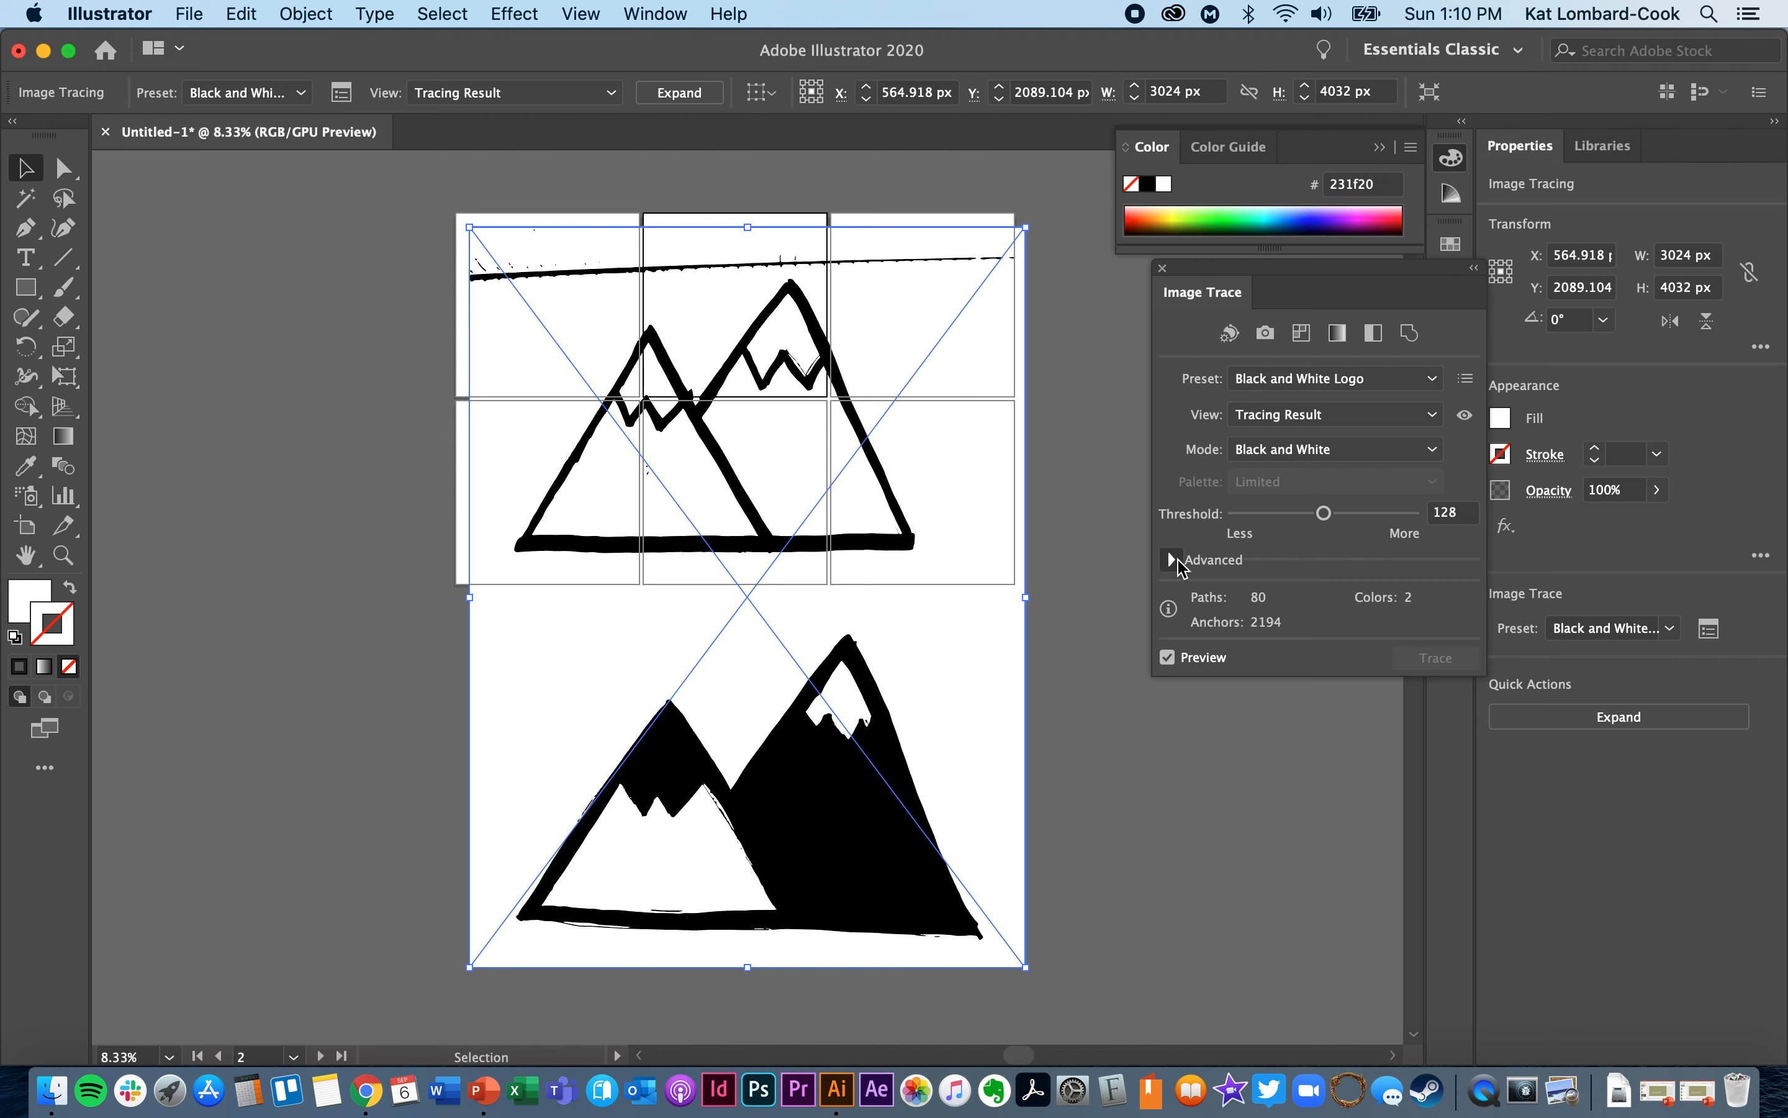
left_click(1178, 559)
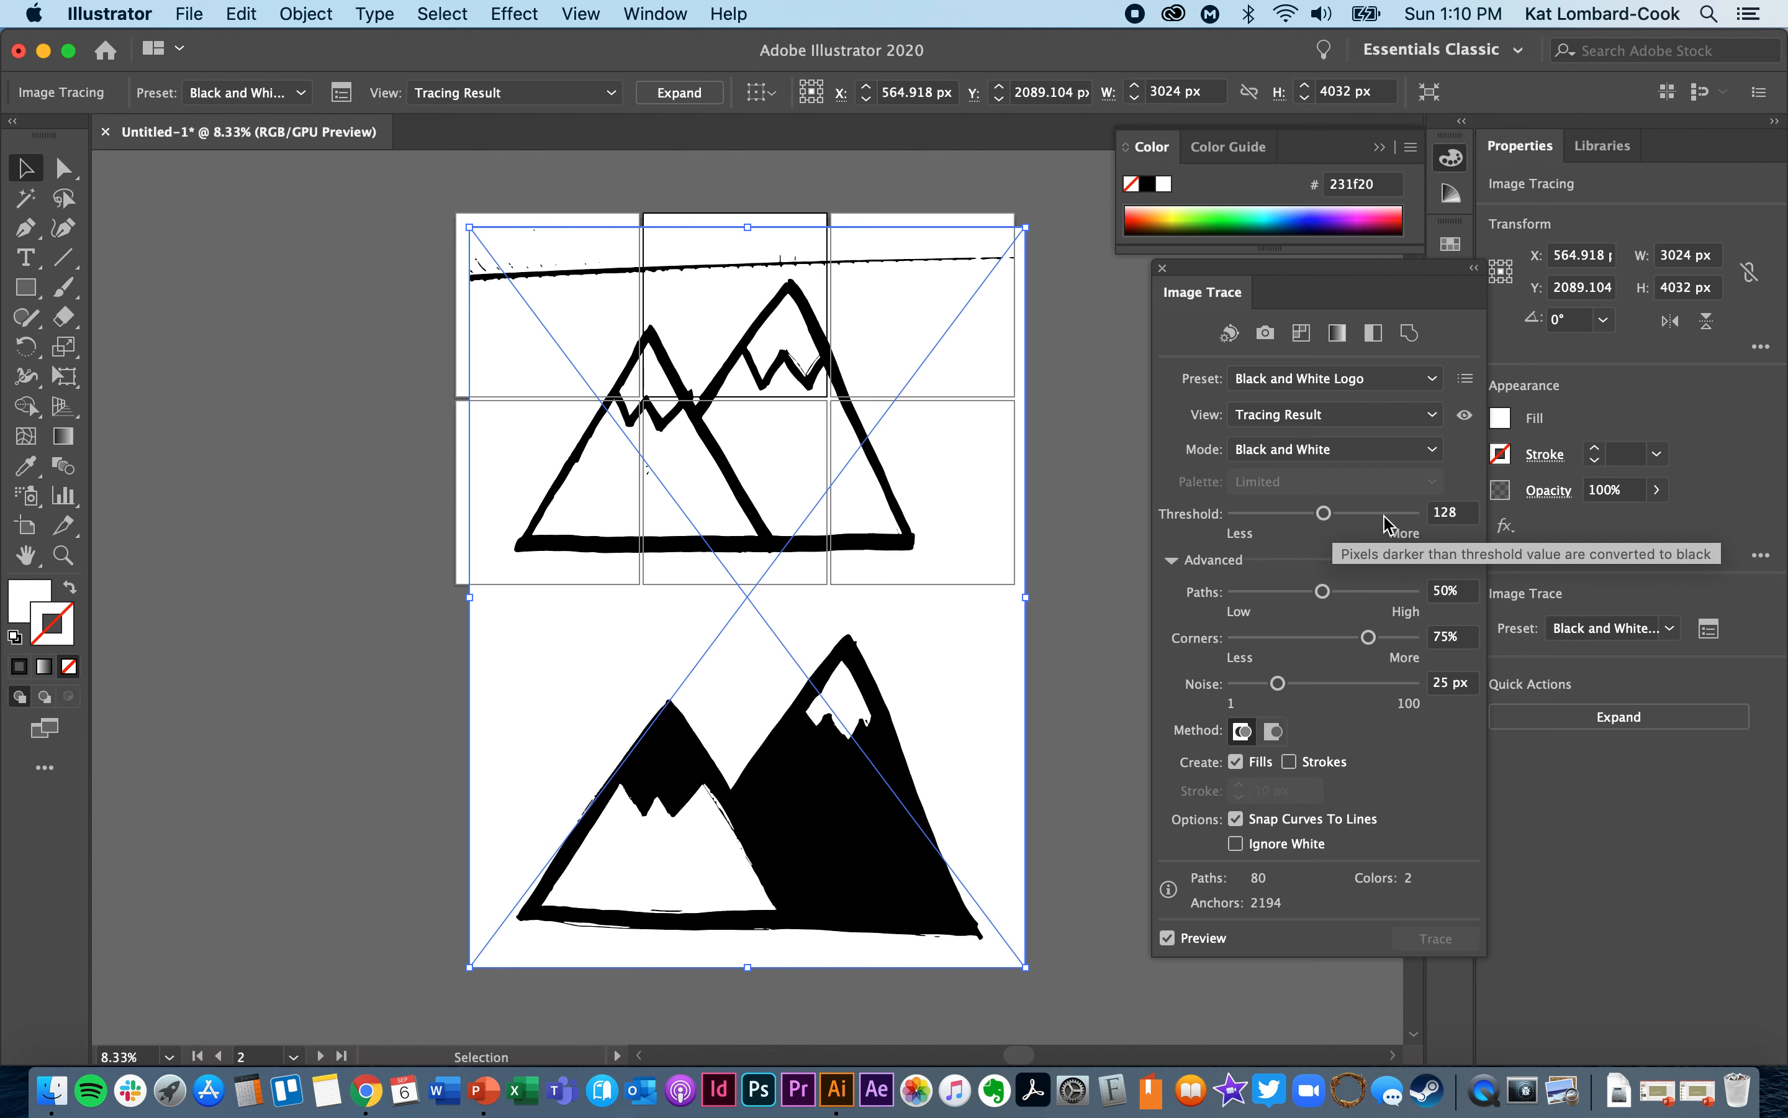
- Try tracing thresholds of 213, 181, 86, 34 and 3 on the mountain sketch
left_click(1383, 516)
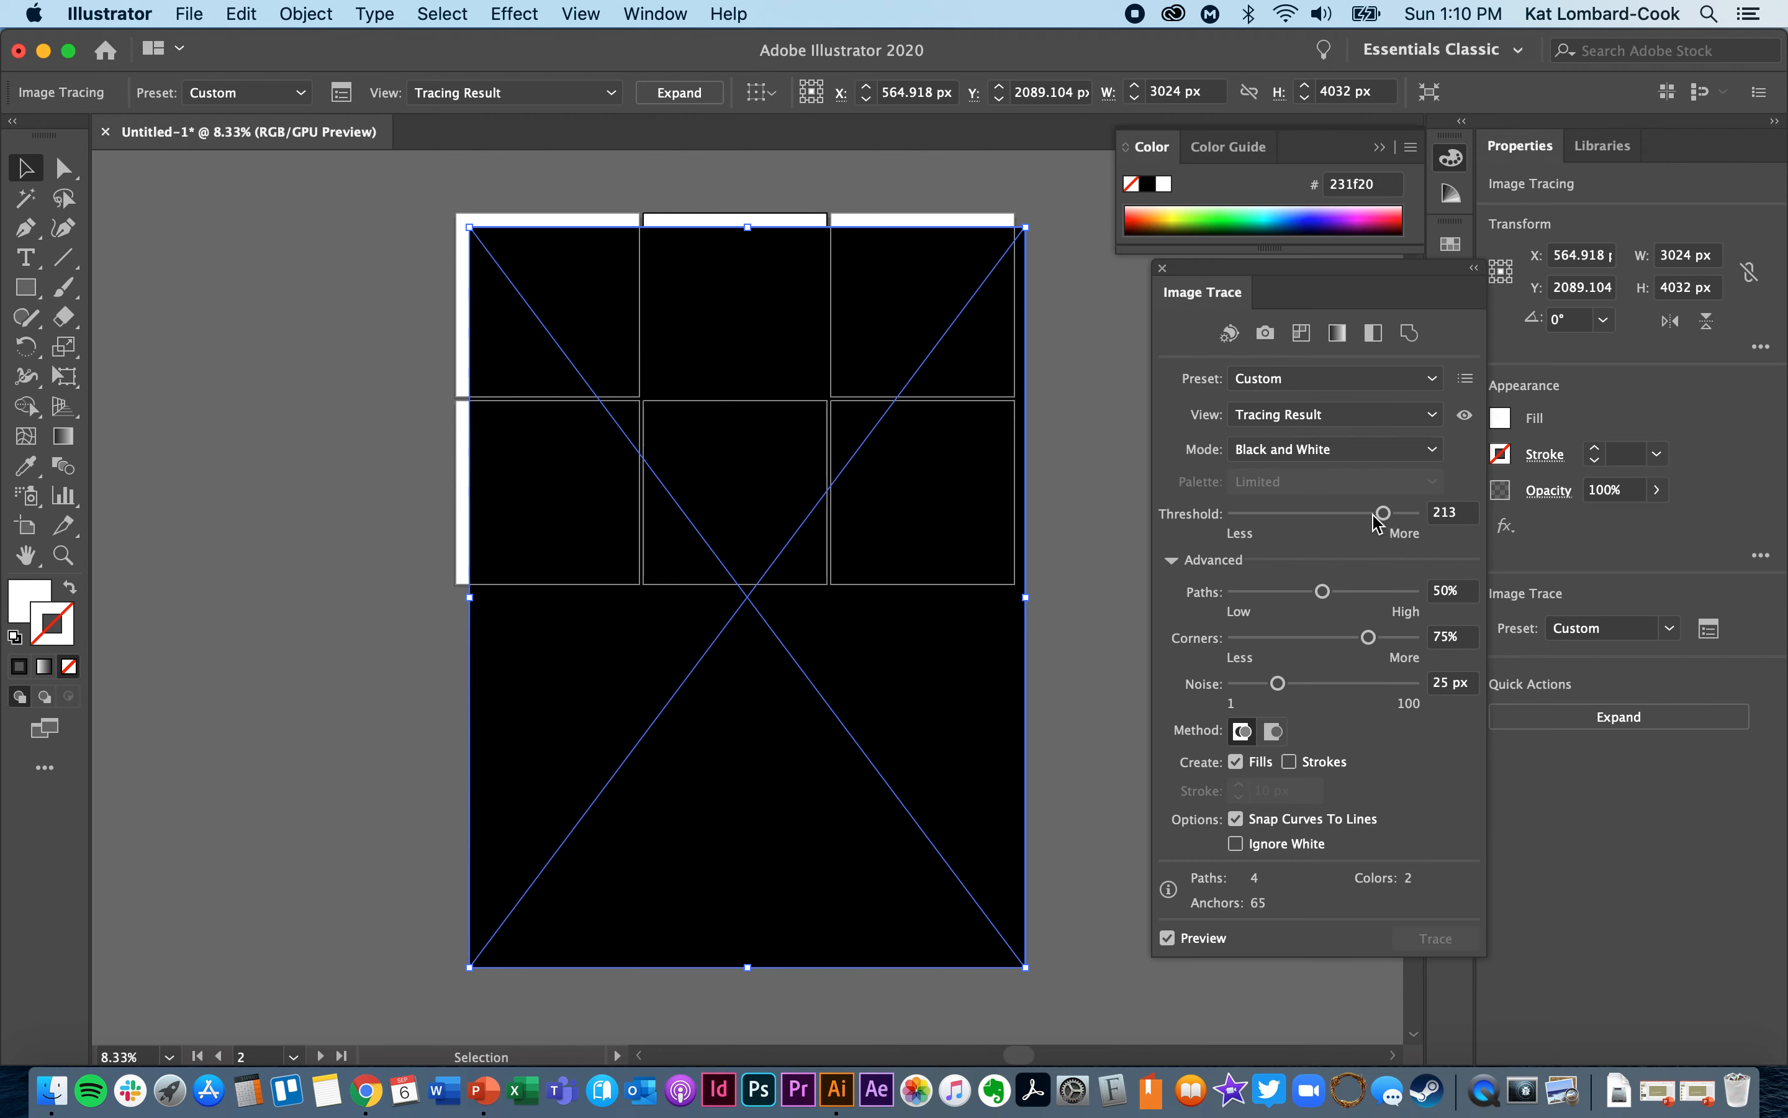
left_click_drag(1375, 517, 1361, 517)
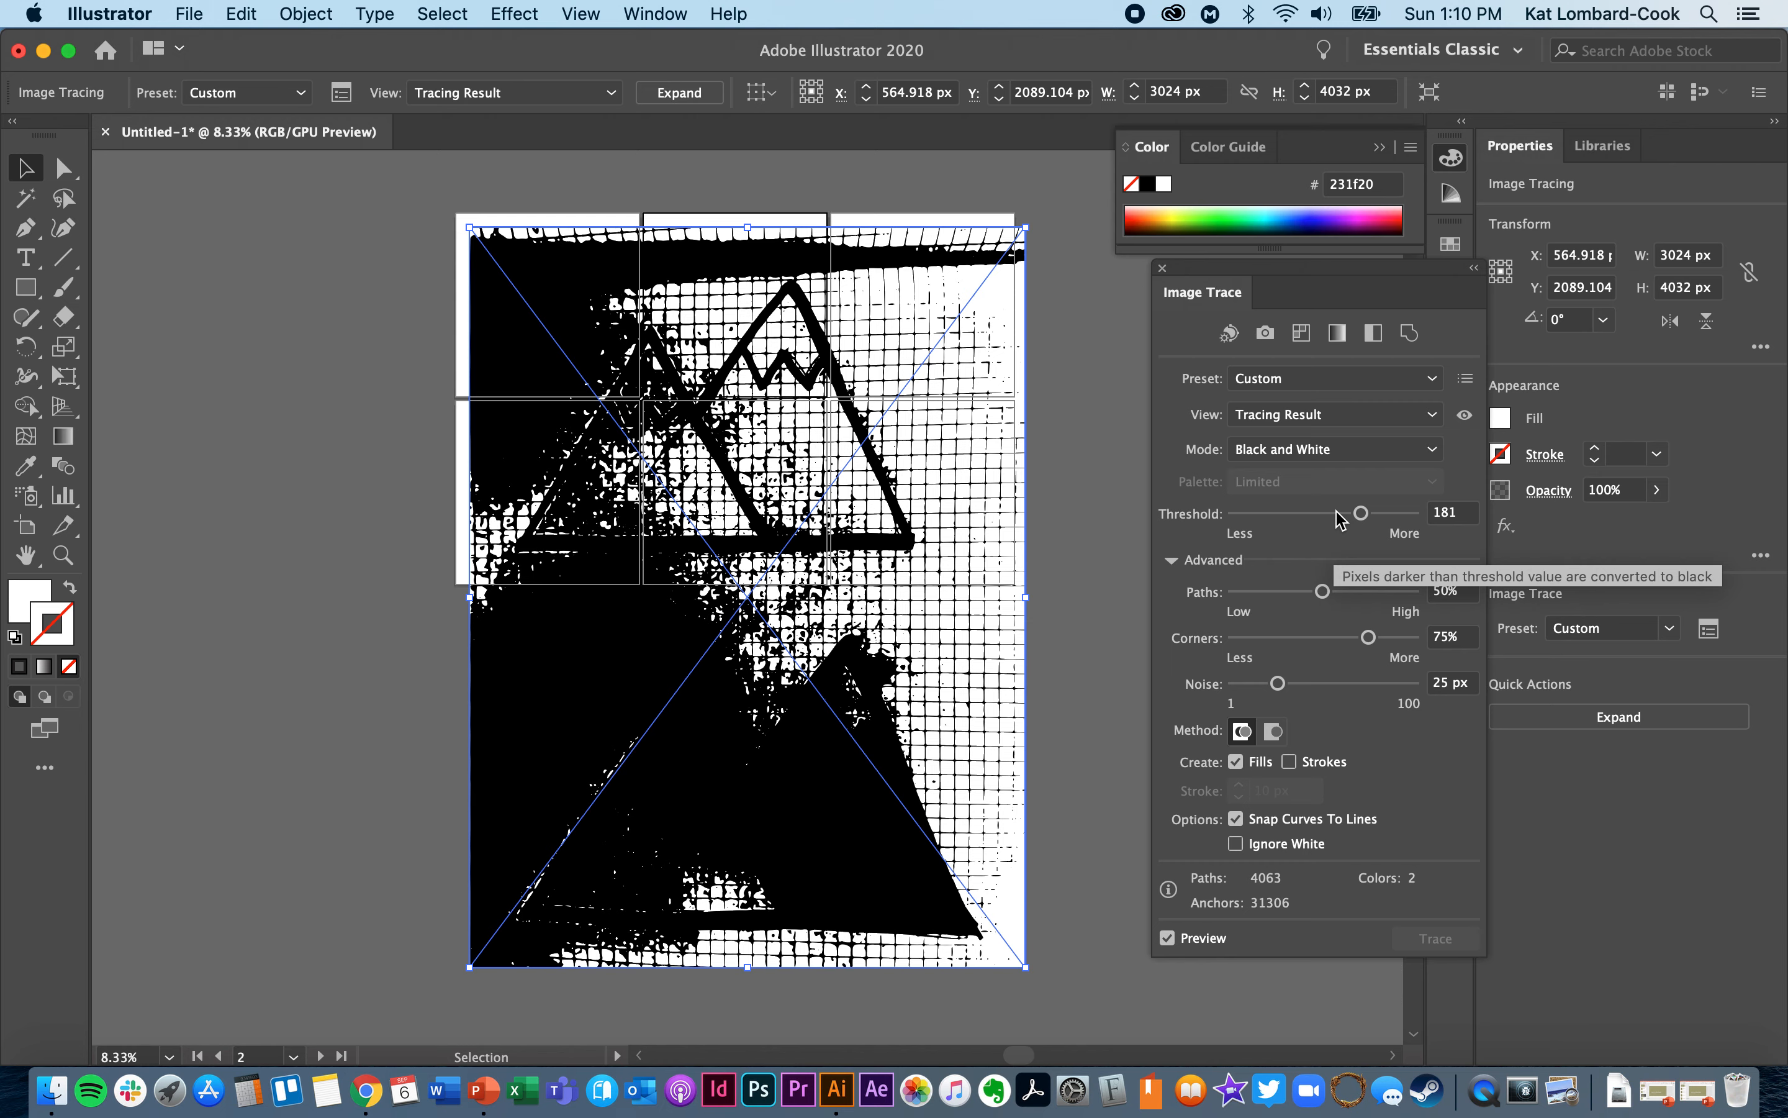
left_click_drag(1340, 517, 1298, 521)
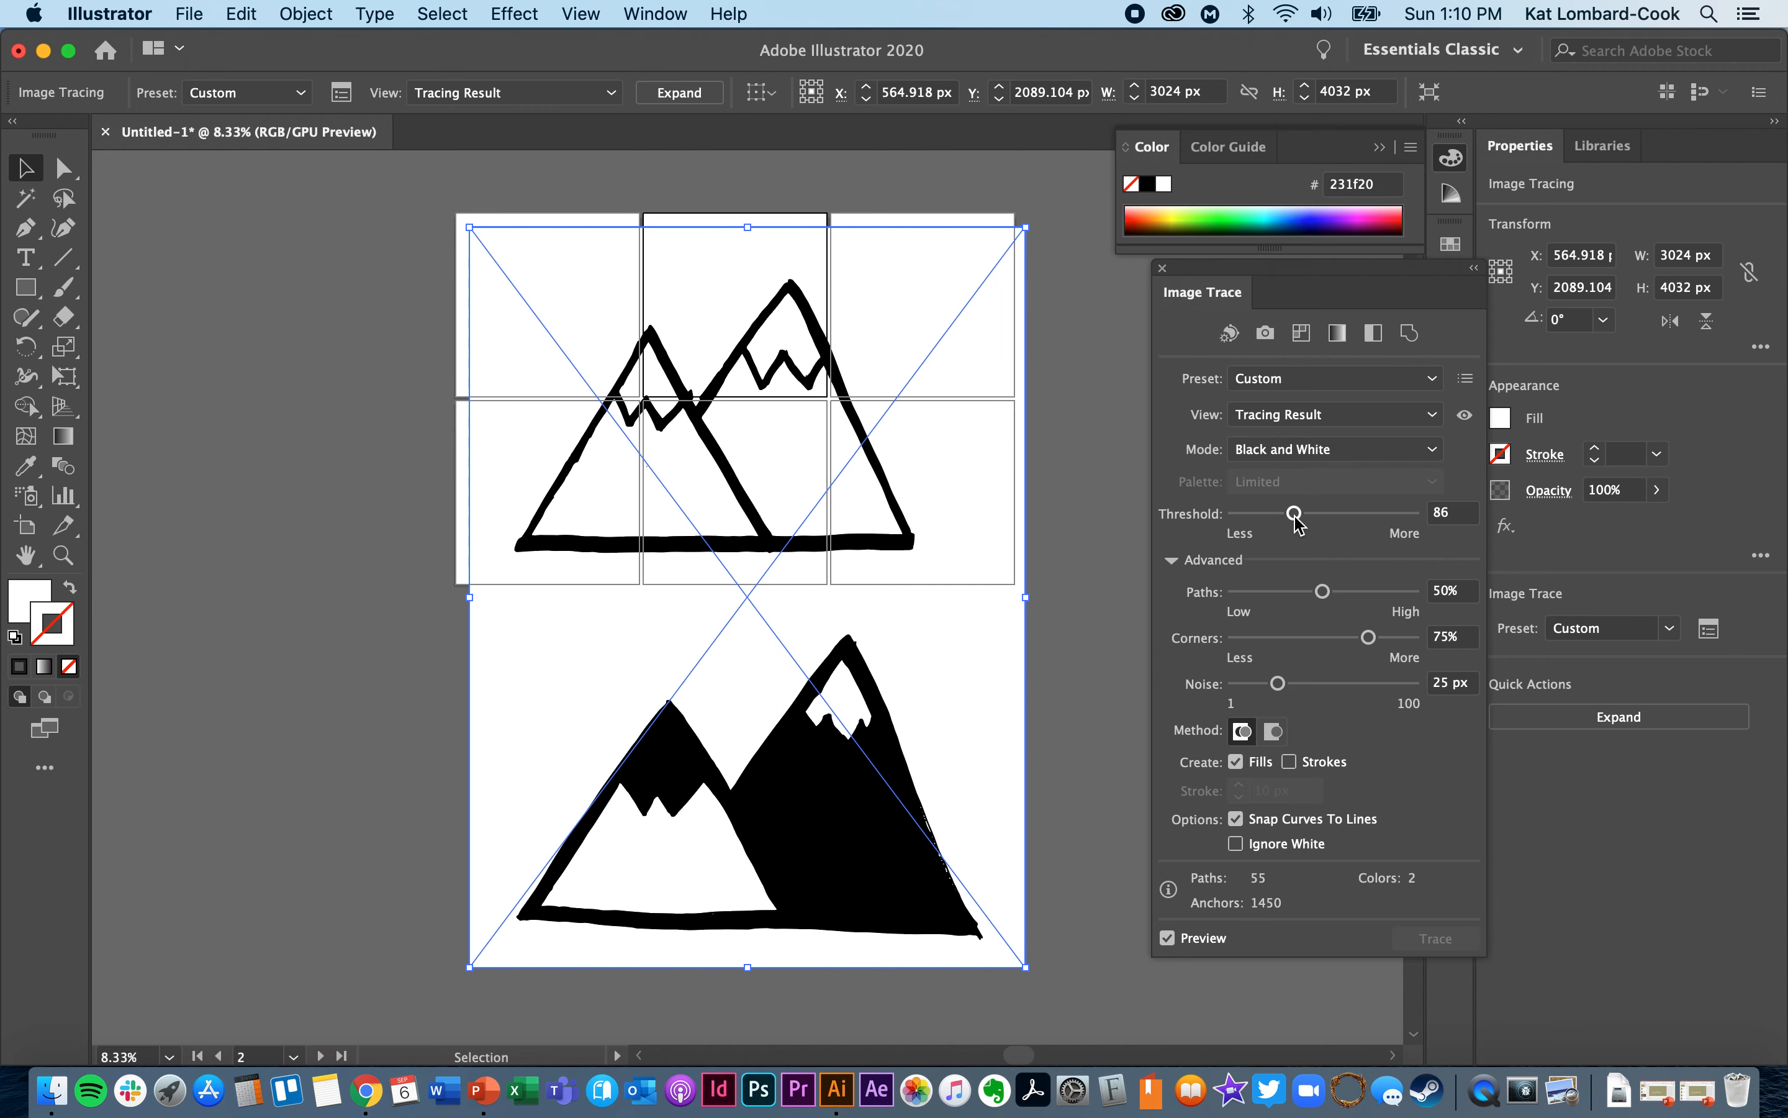
left_click_drag(1299, 522, 1262, 521)
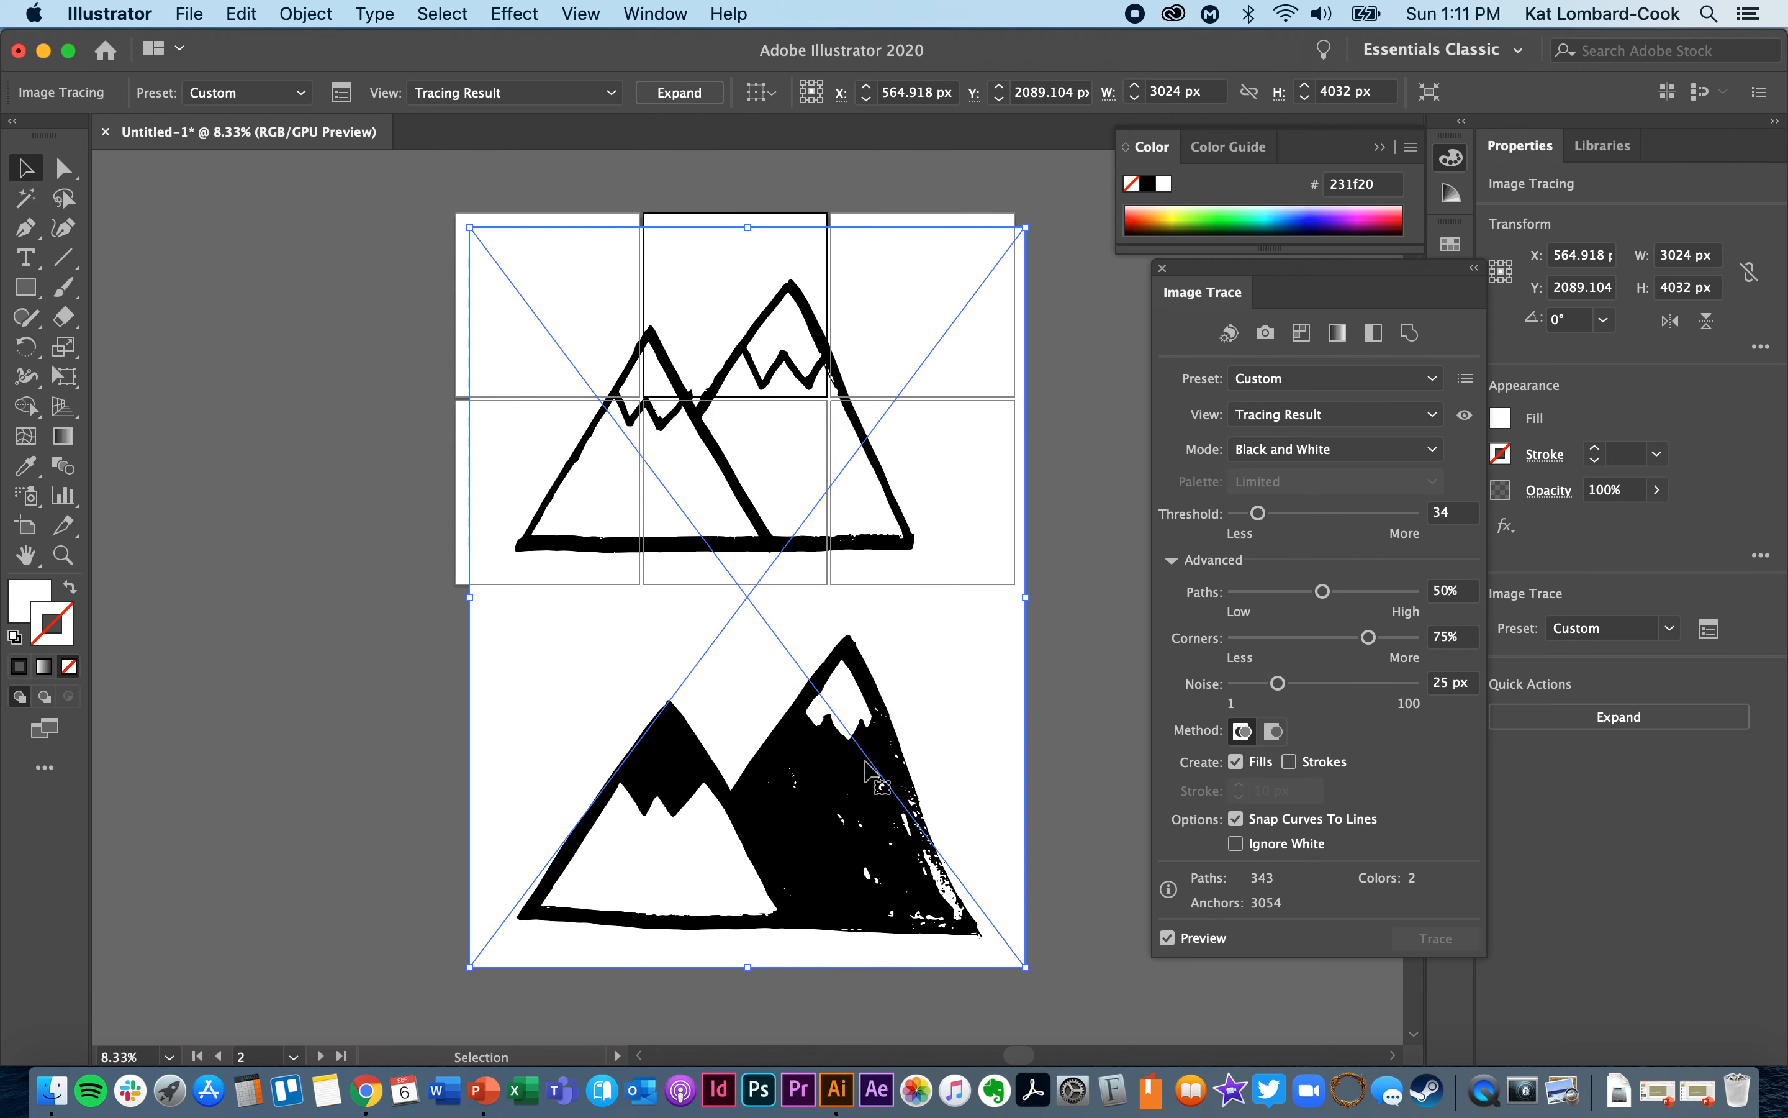
left_click_drag(1256, 513, 1237, 513)
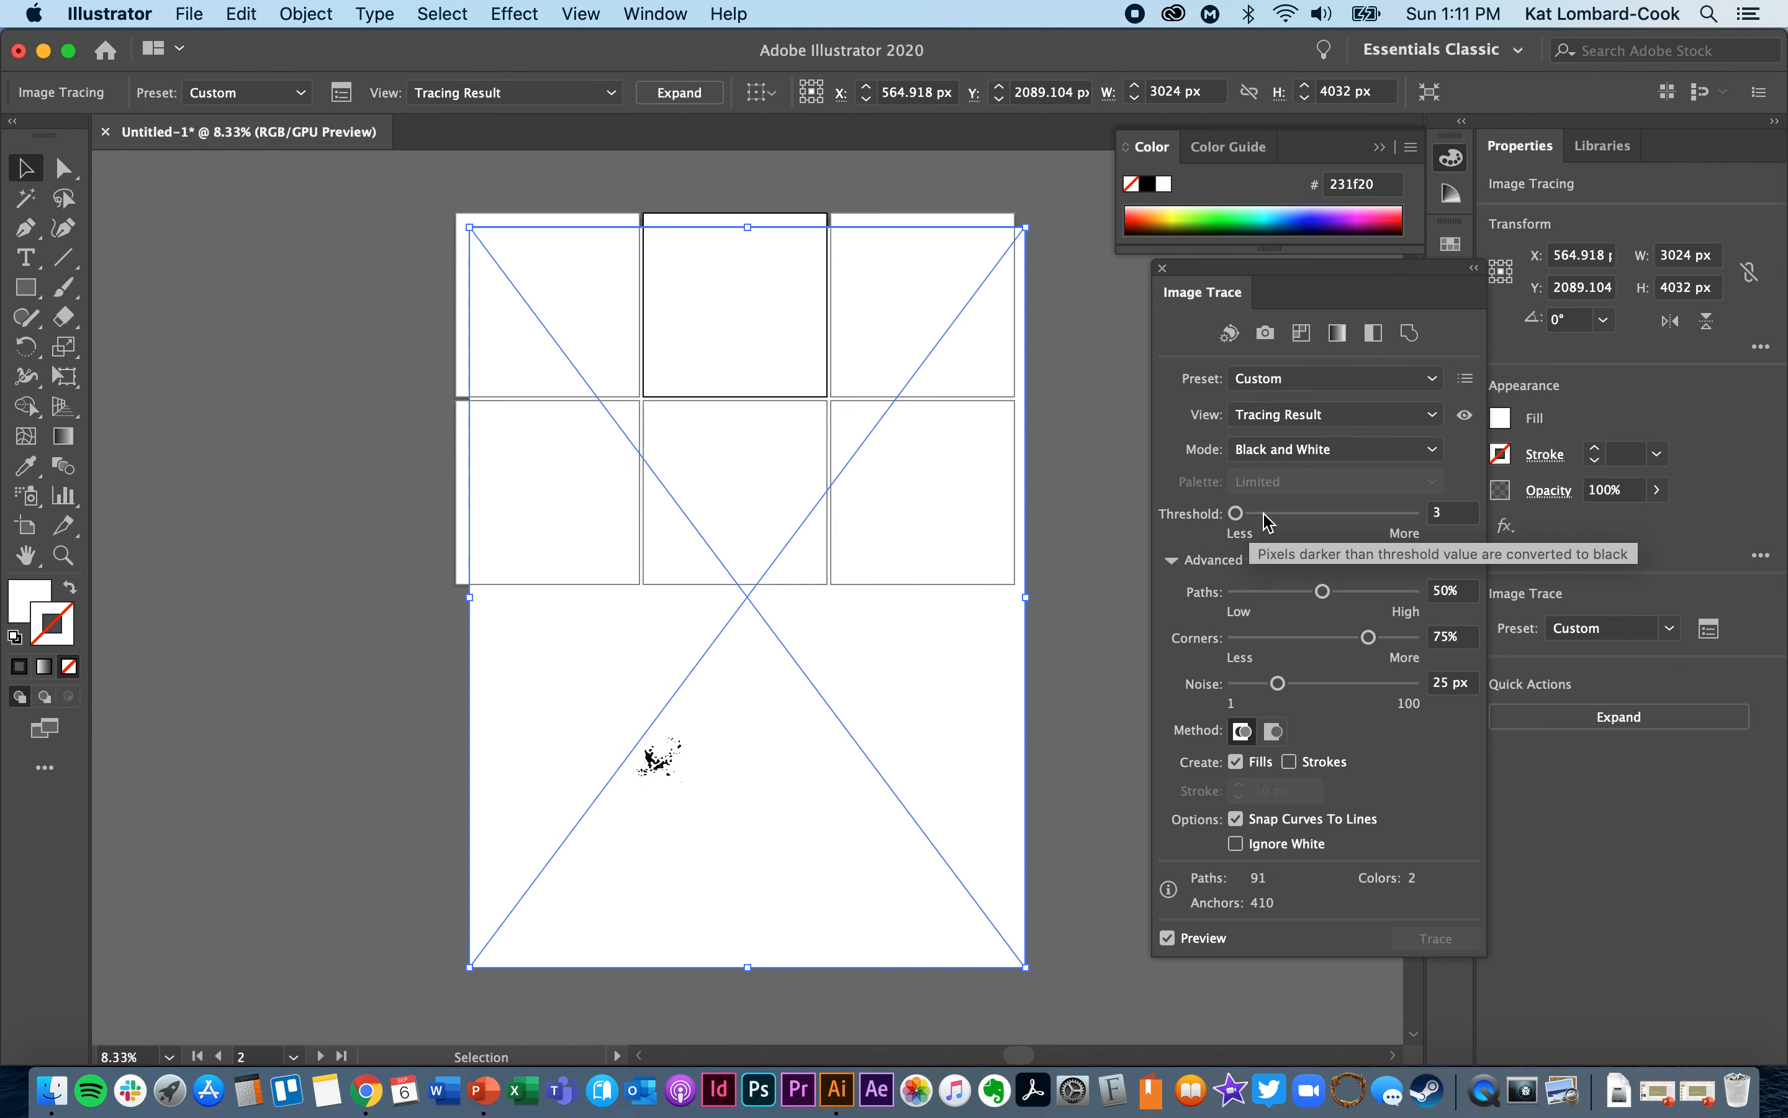
- Set the trace's threshold to 86
left_click(1455, 512)
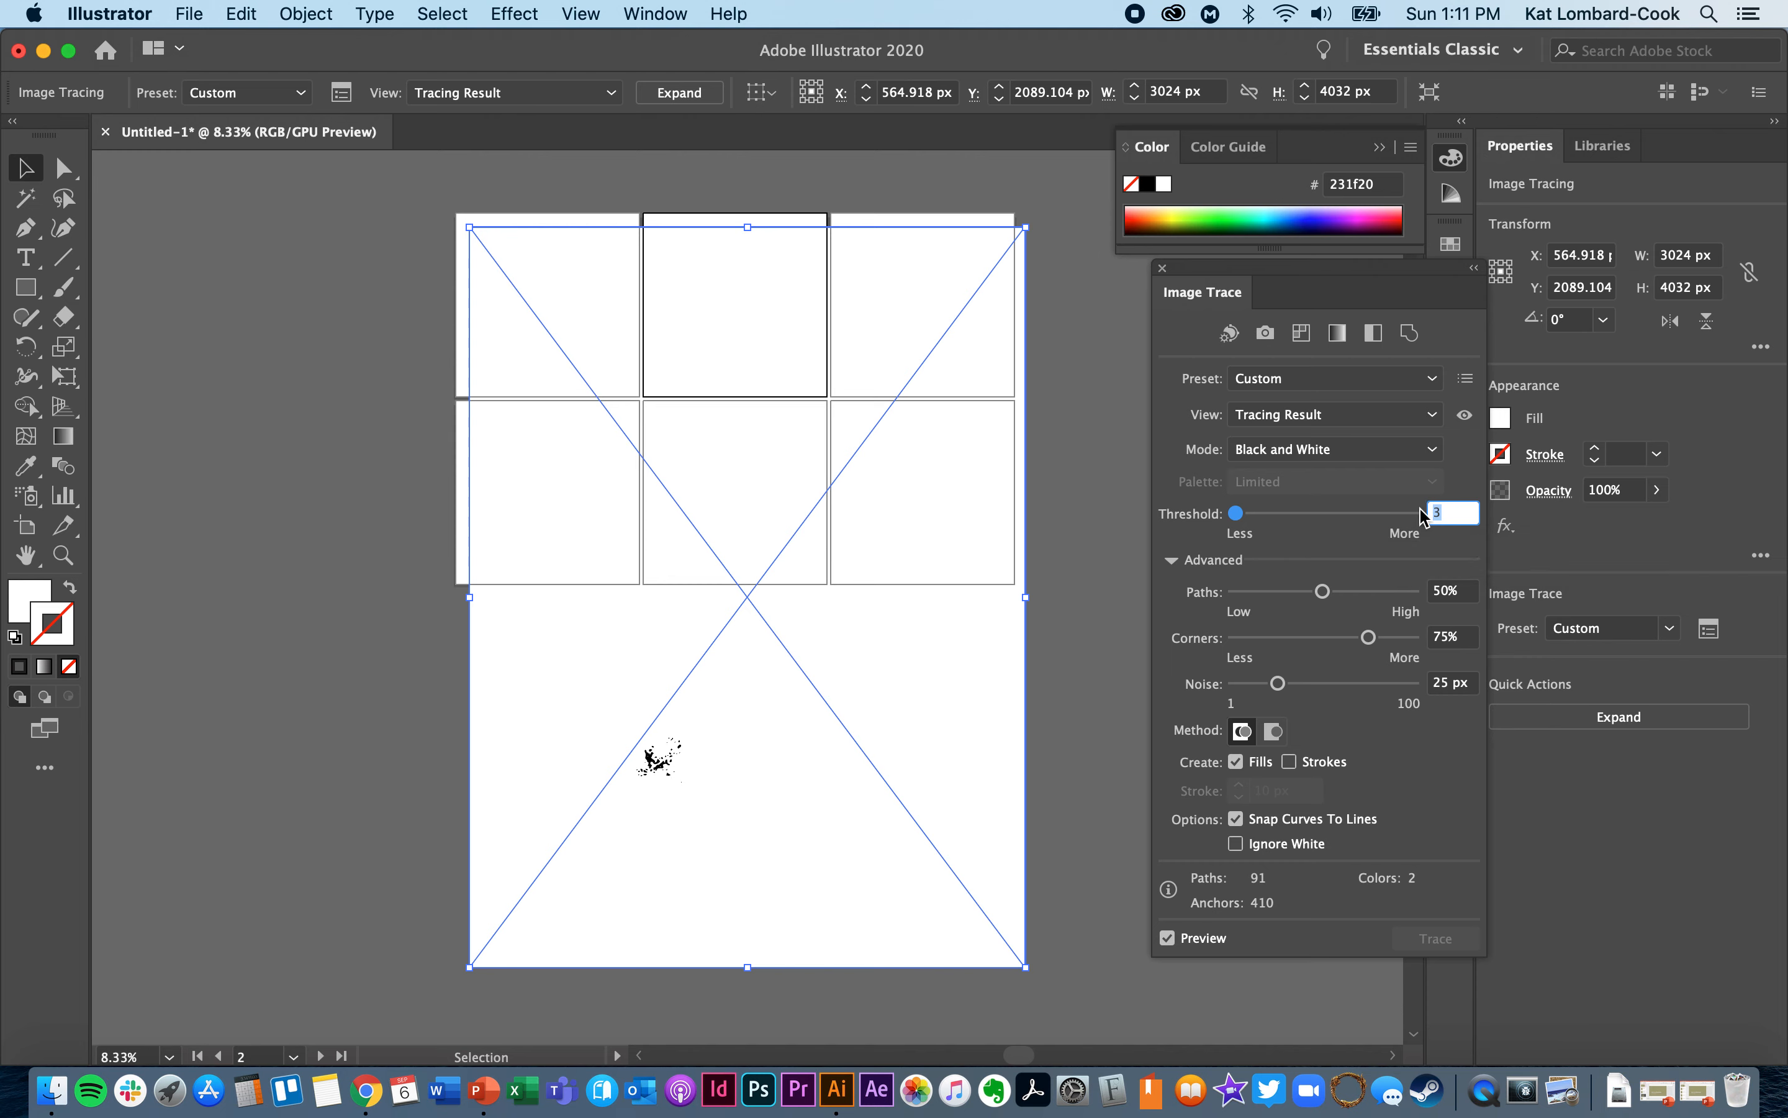
type("86")
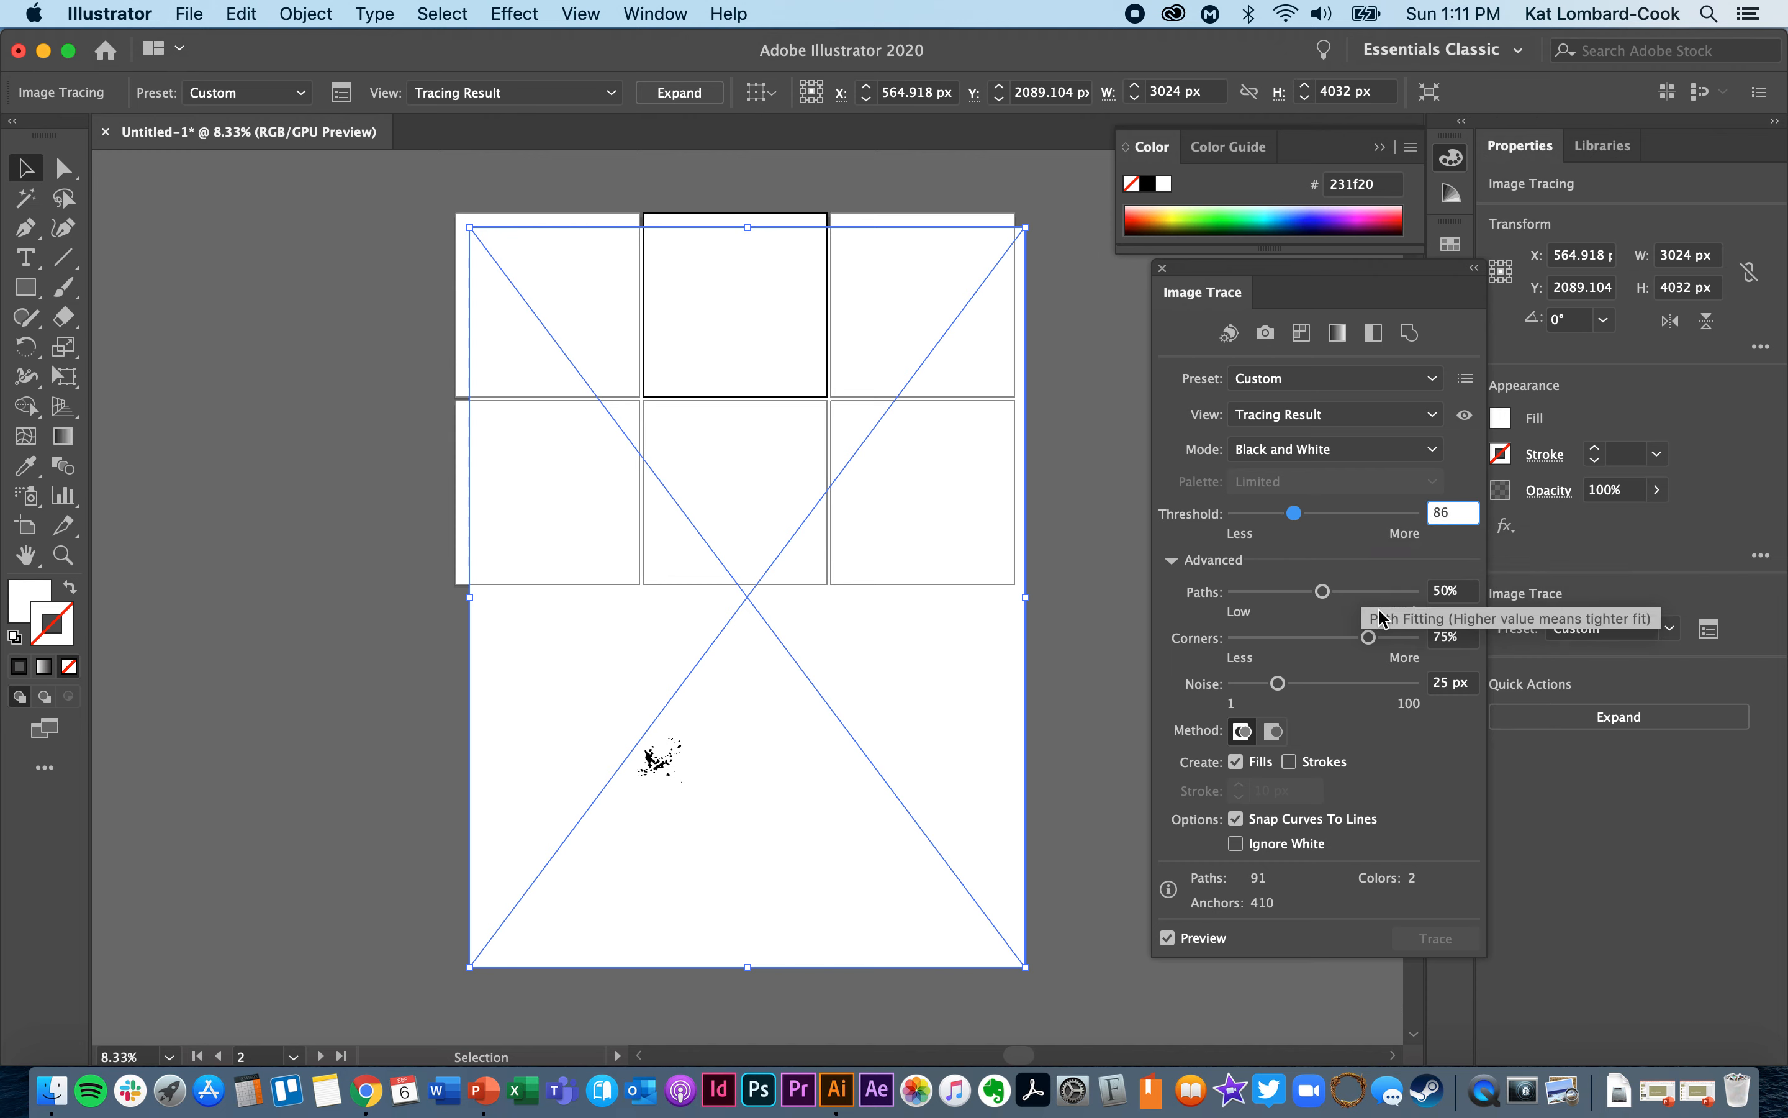
key("Tab")
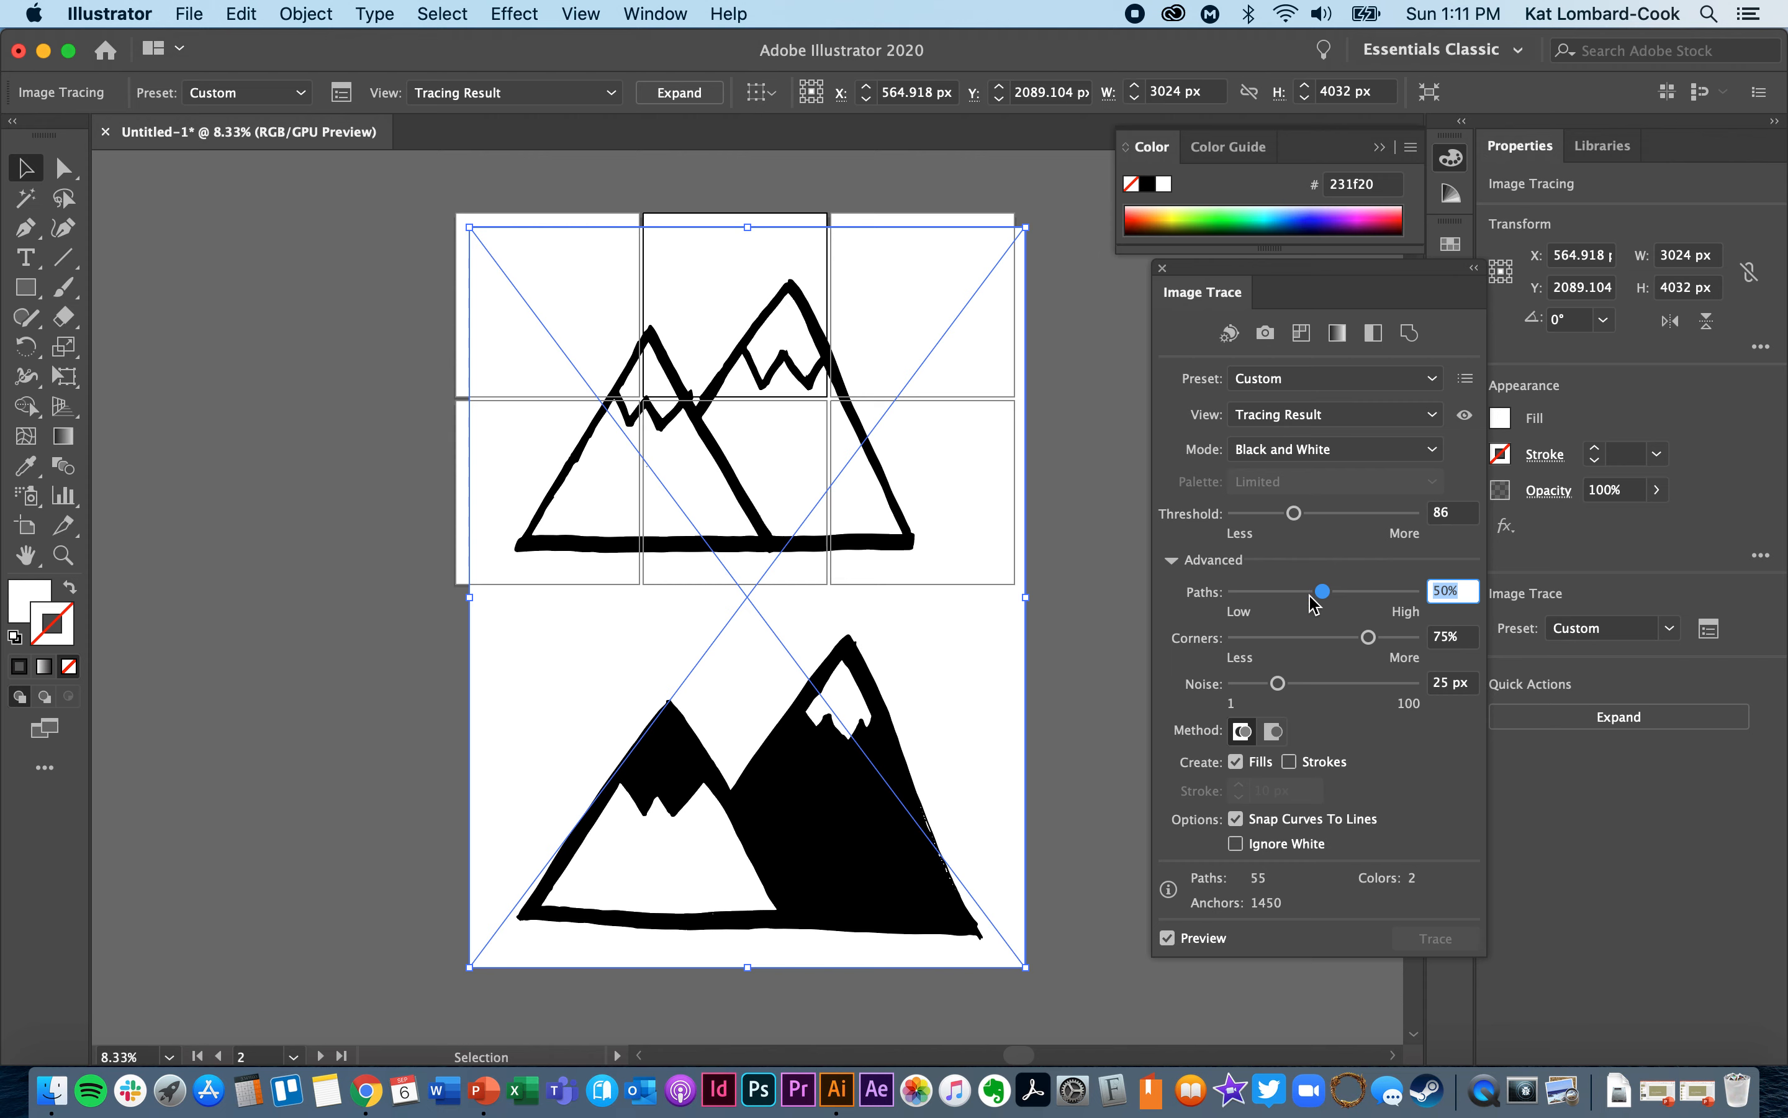
- Compare path fitting at 17% and 83%, keep Paths at 17%, and set Corners to 18%
left_click(1264, 593)
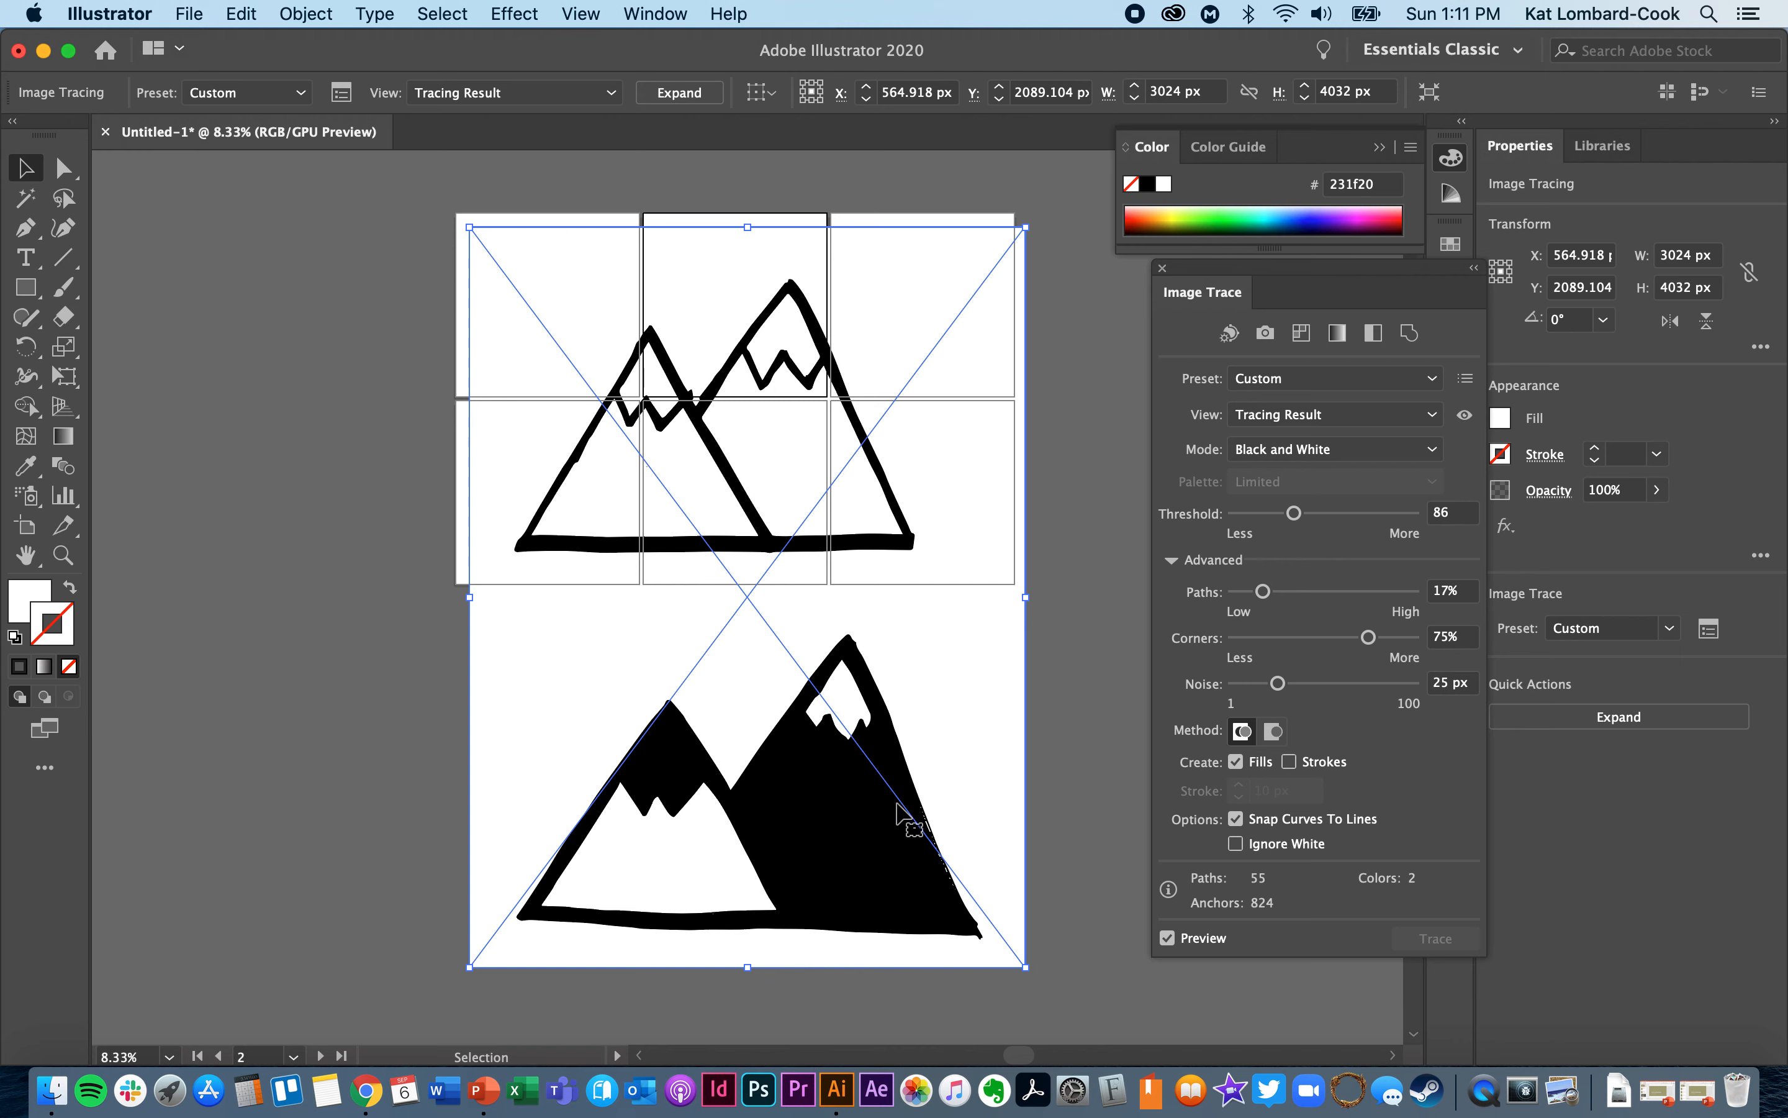
left_click(1382, 591)
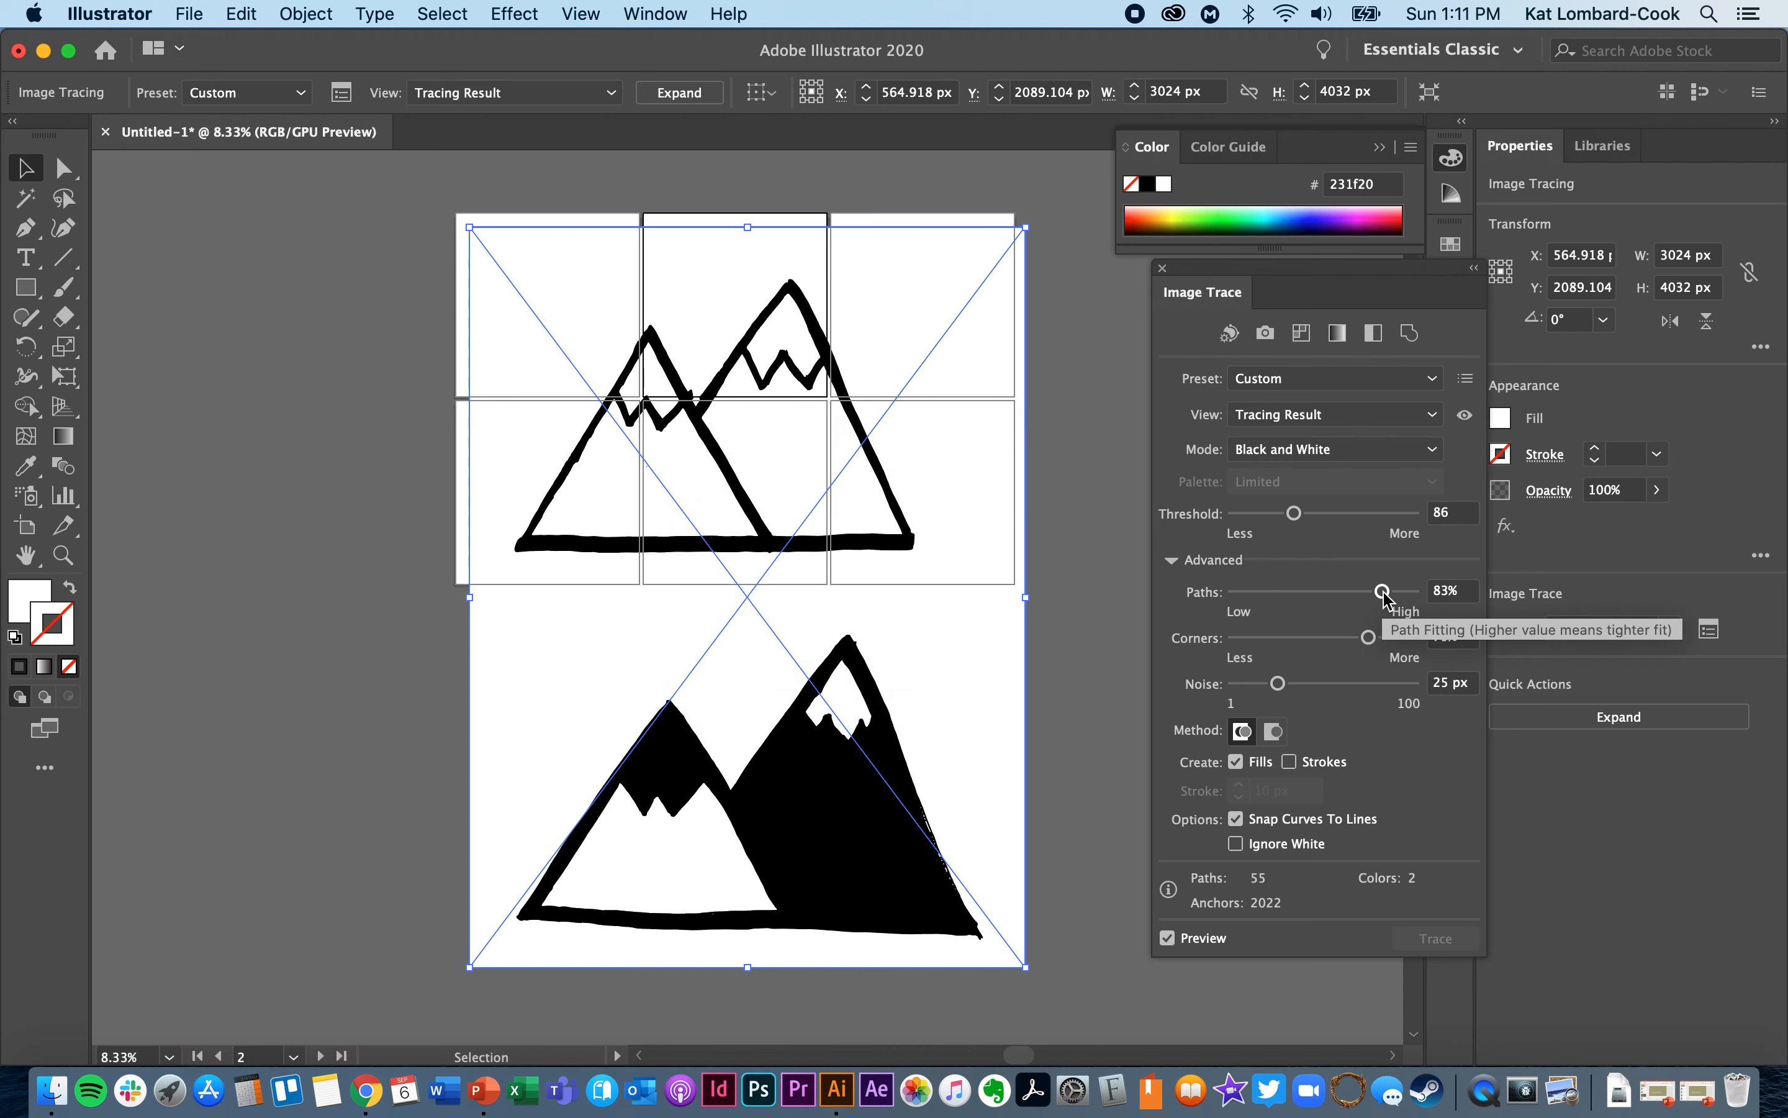
left_click(1263, 592)
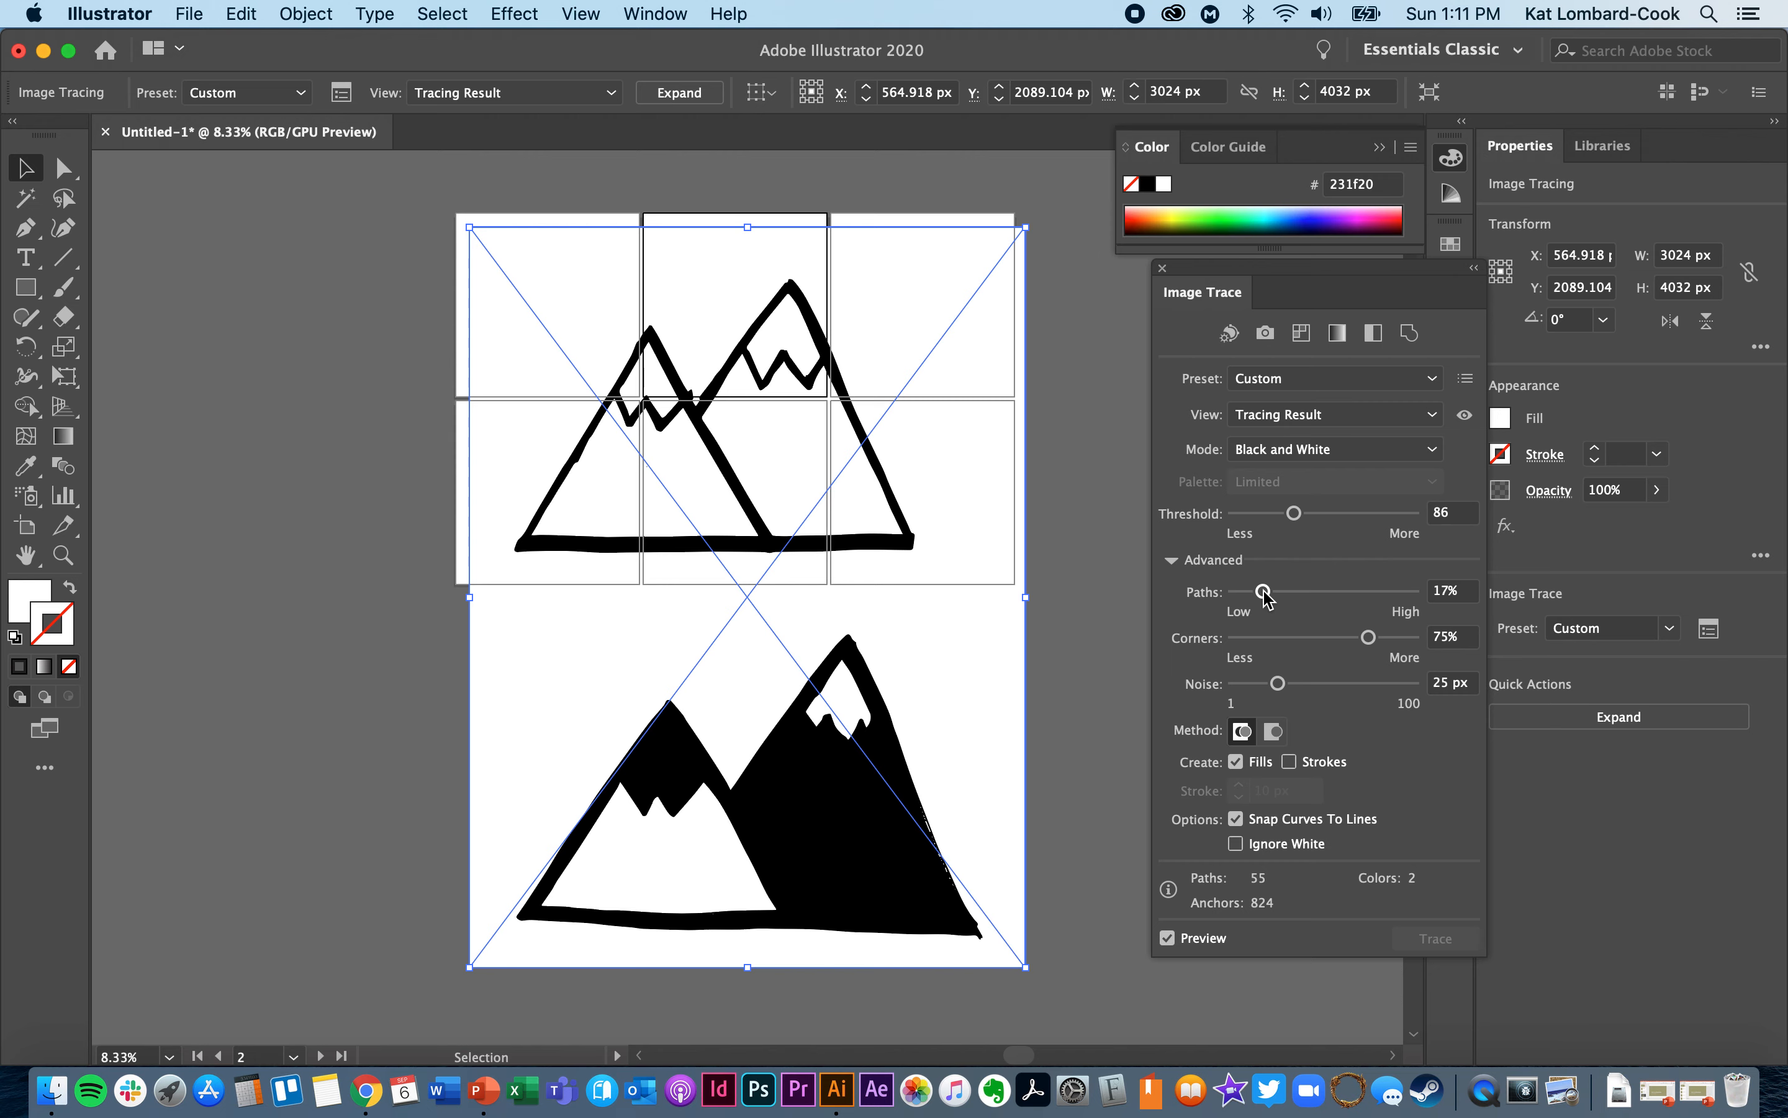
left_click(1268, 640)
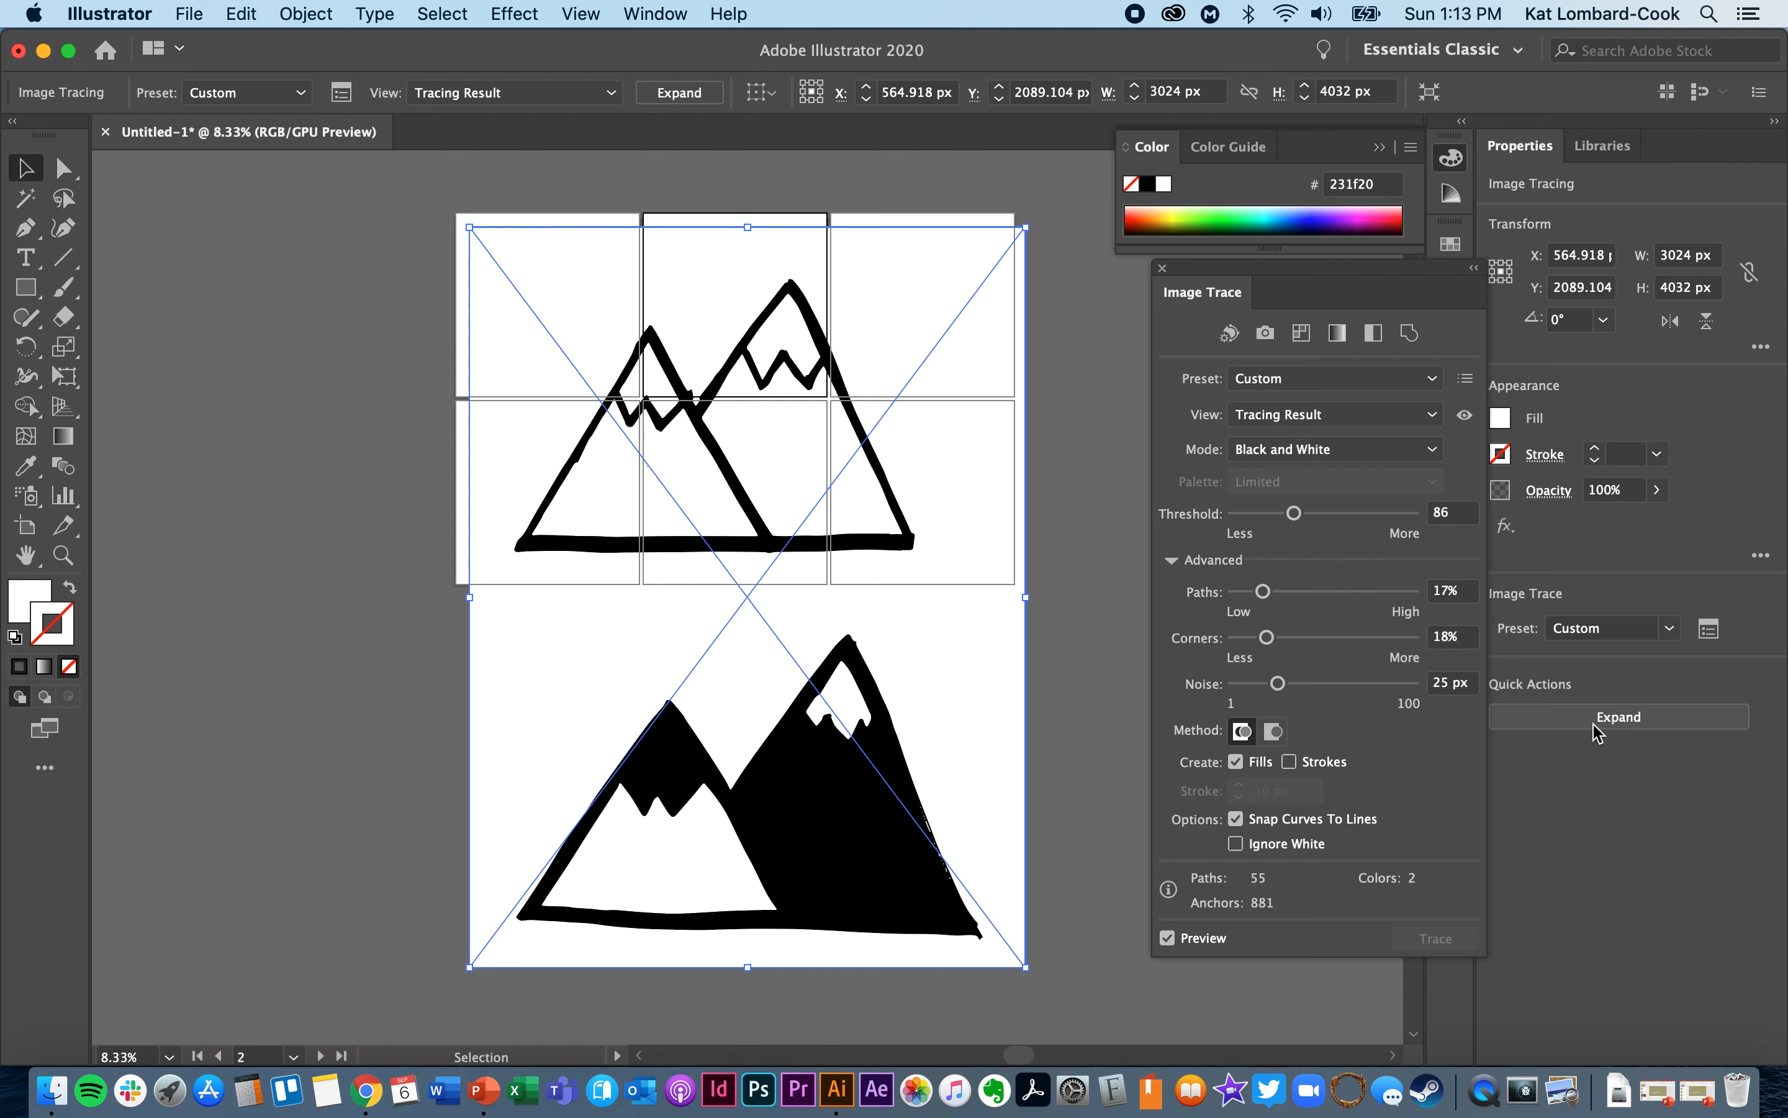
- Expand the traced sketch into editable vector paths and examine the anchor points along the mountains
left_click(1597, 721)
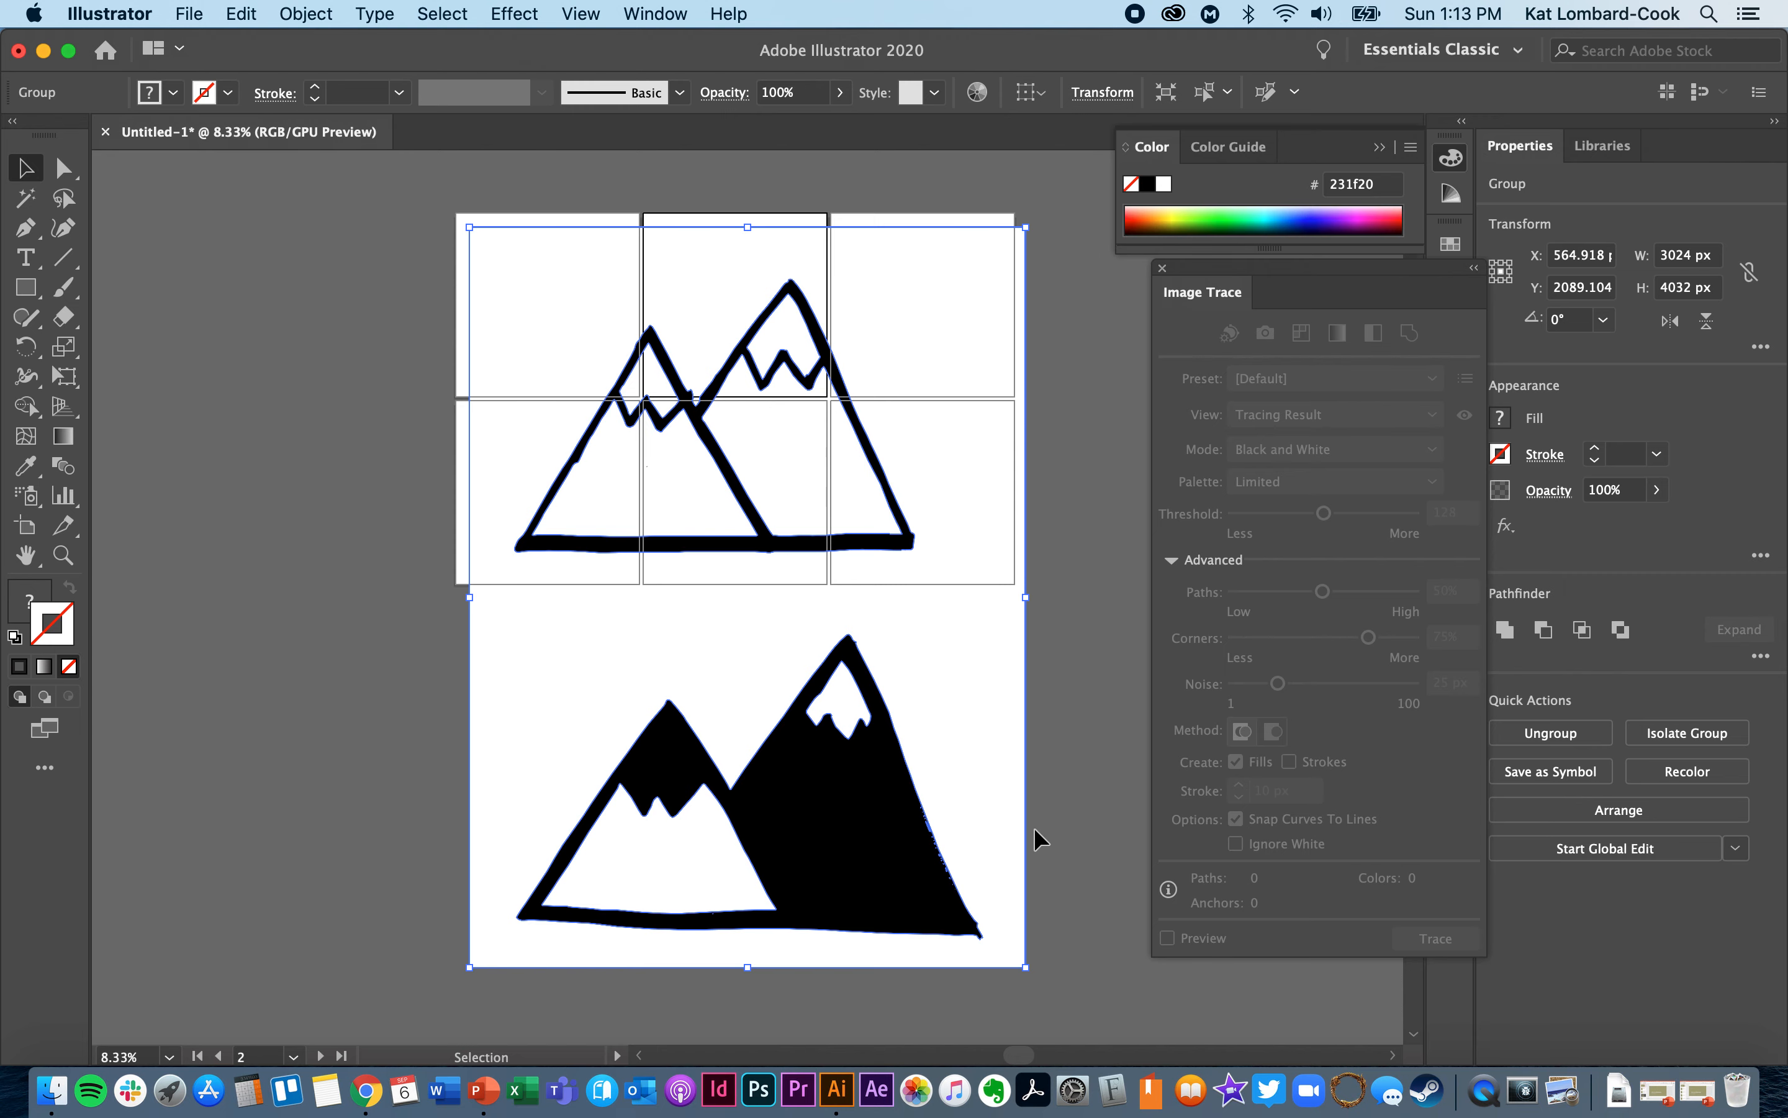
left_click(1082, 816)
left_click(985, 710)
key("a")
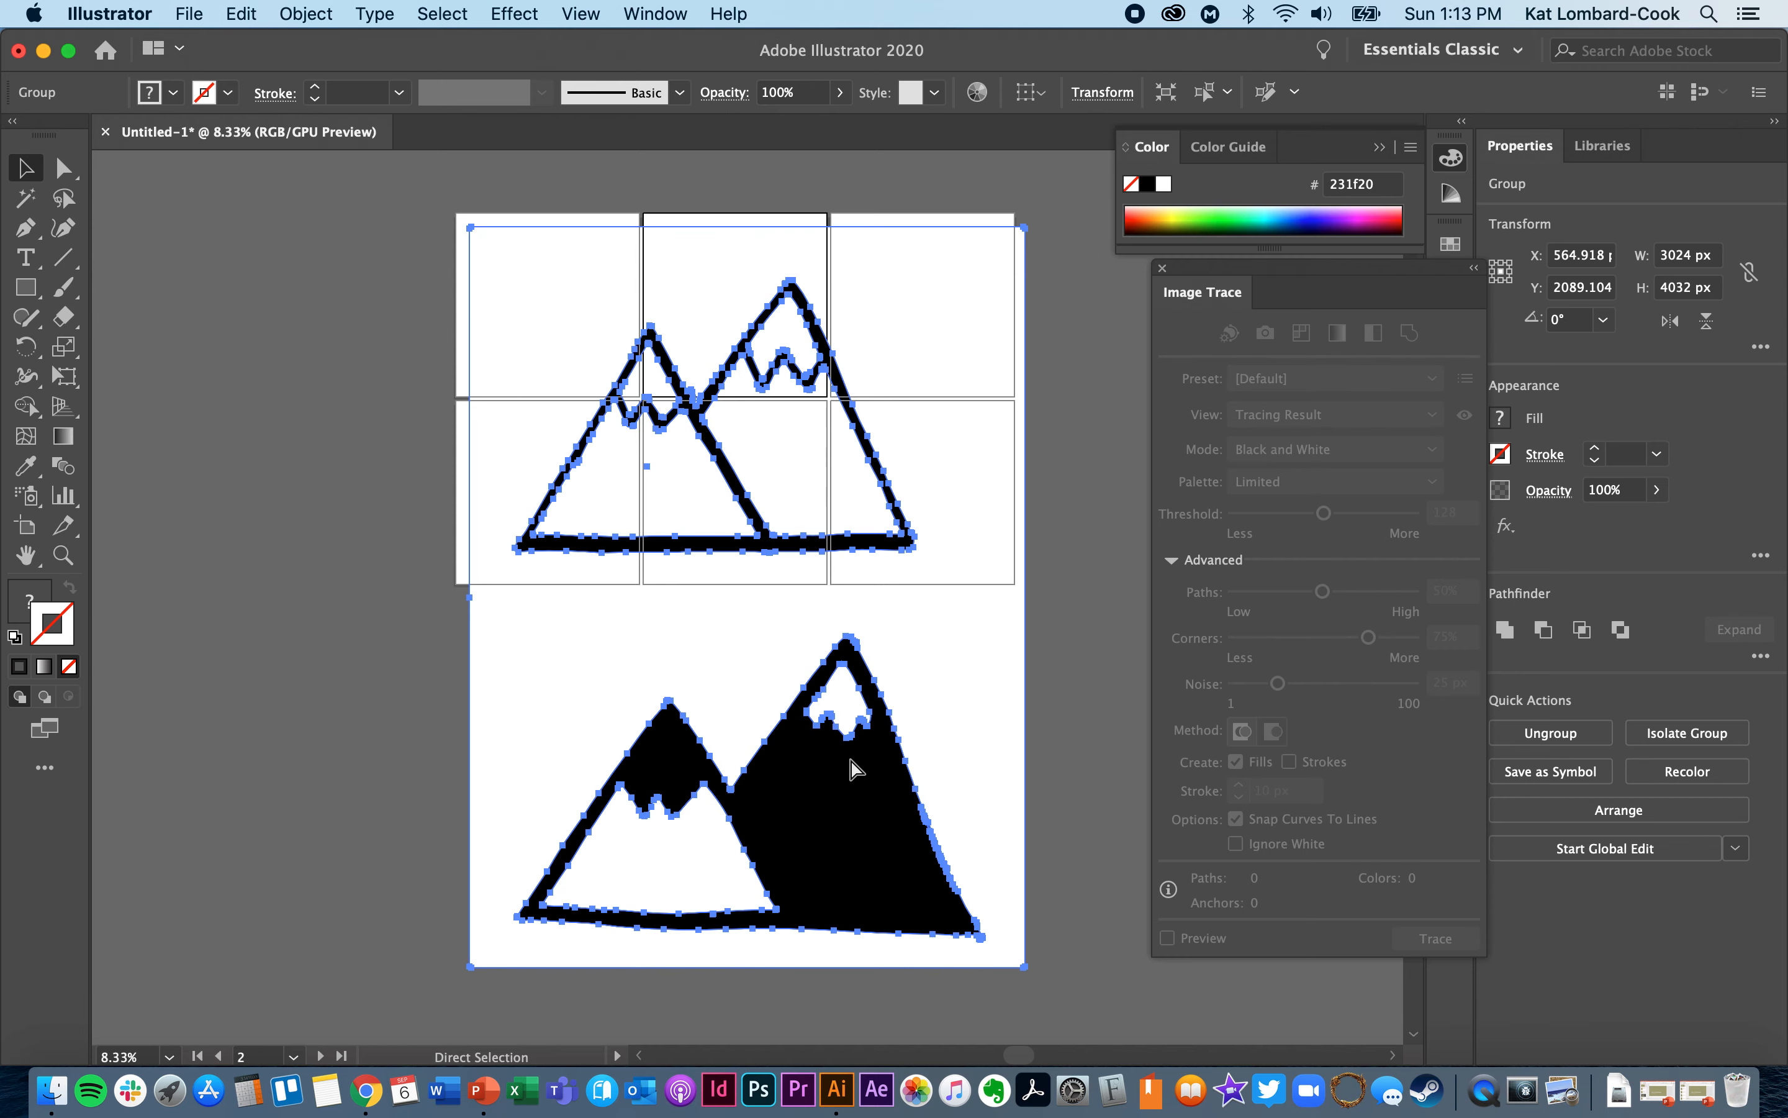
key("super+equal")
key("super+equal")
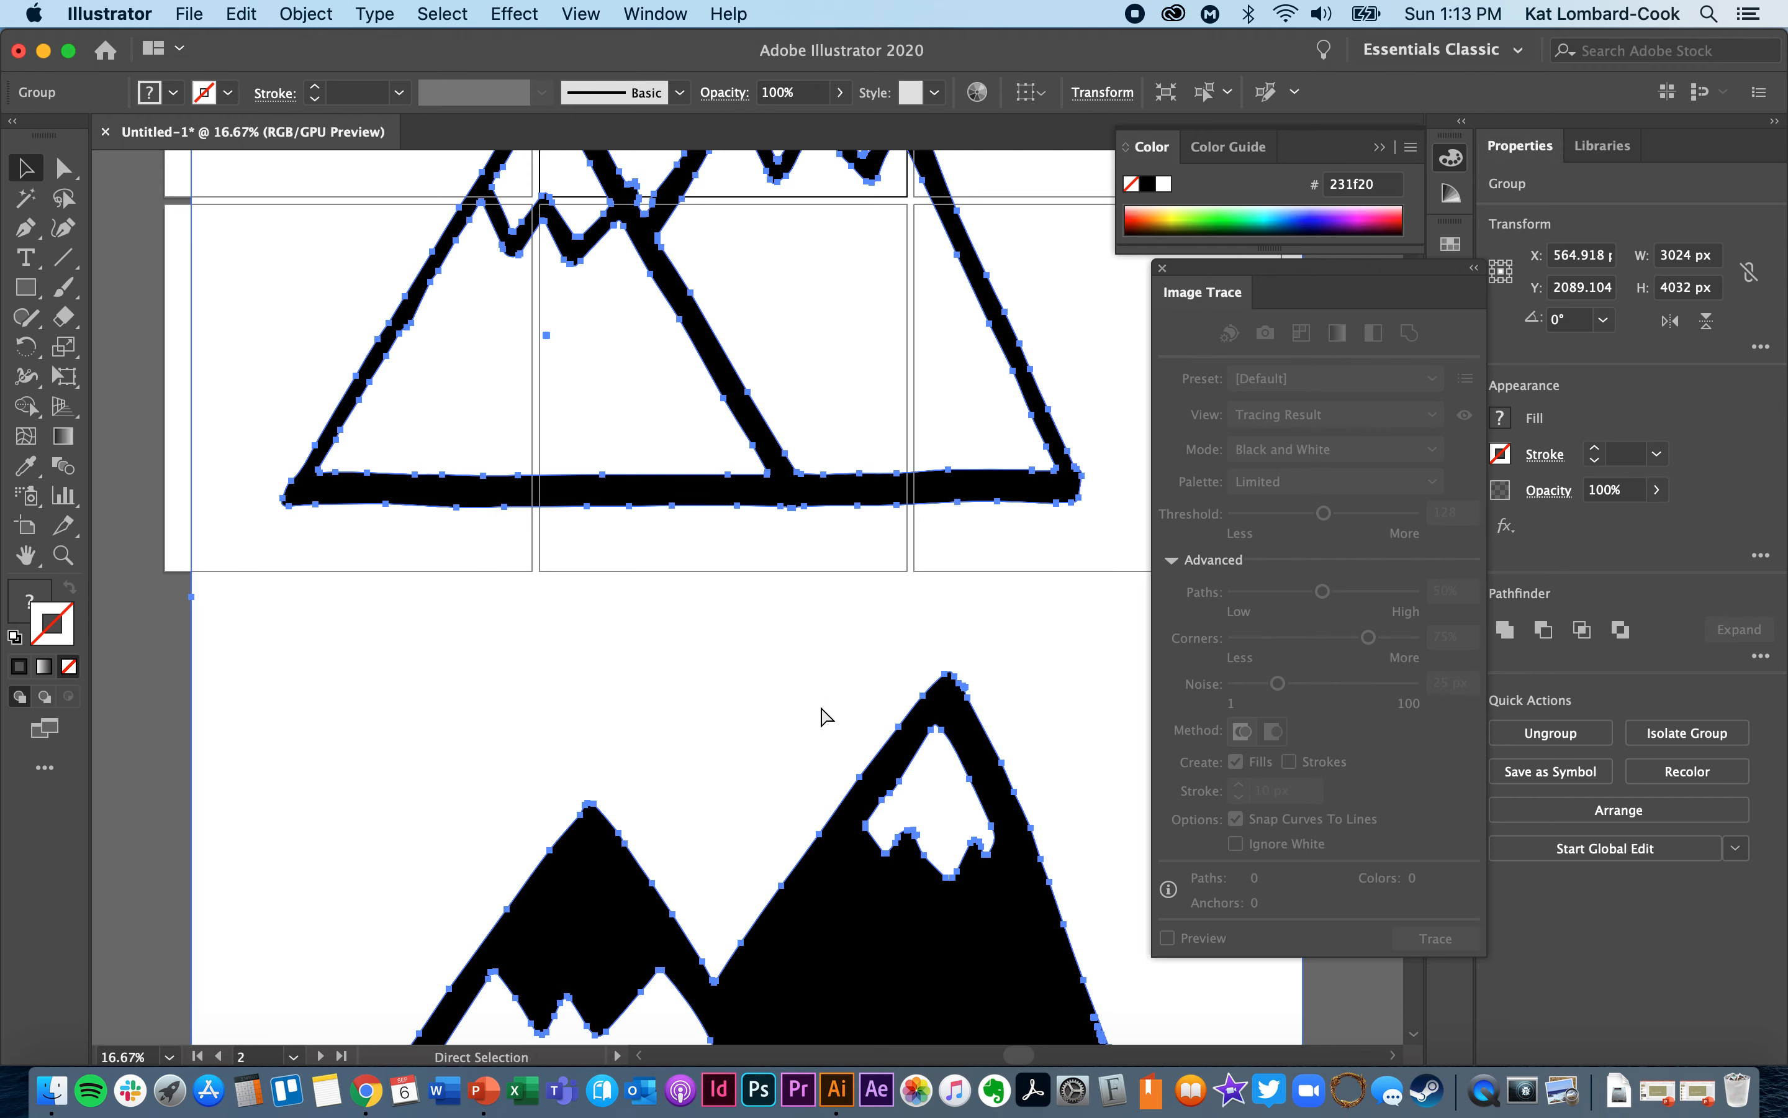
key("super+minus")
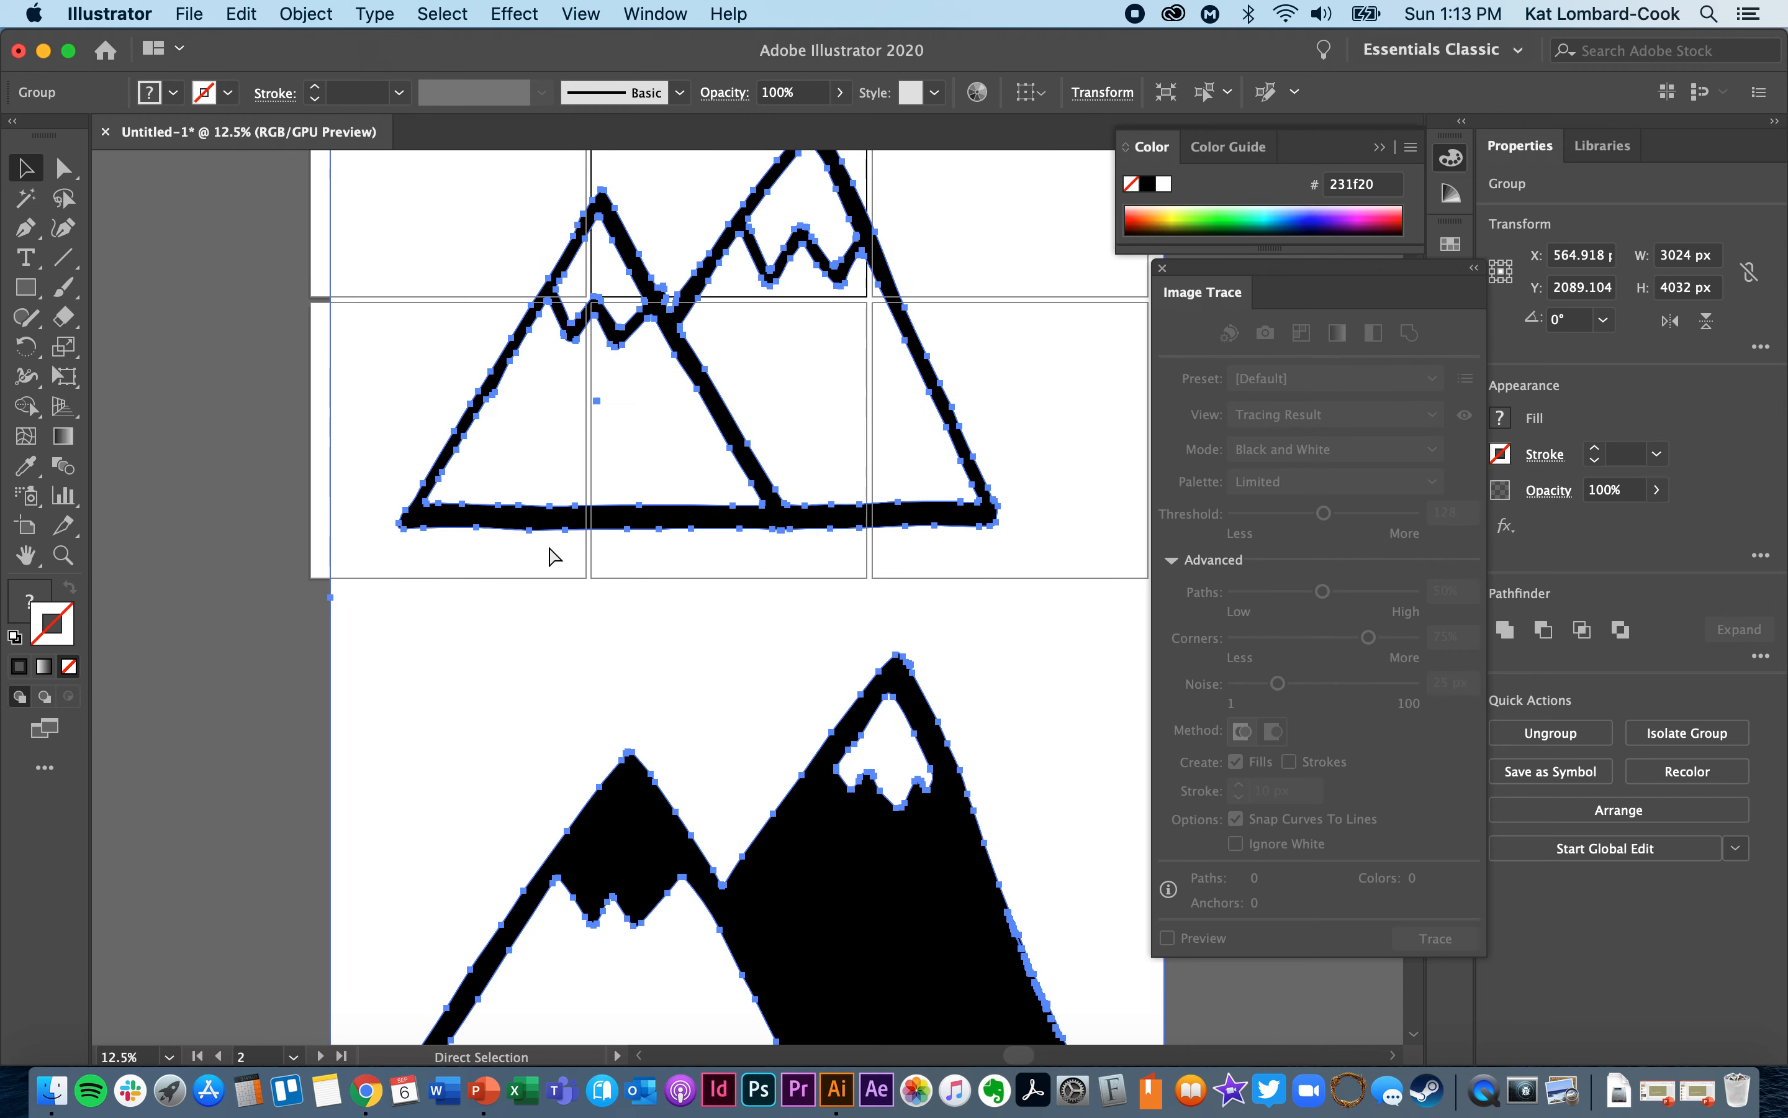
key("super+minus")
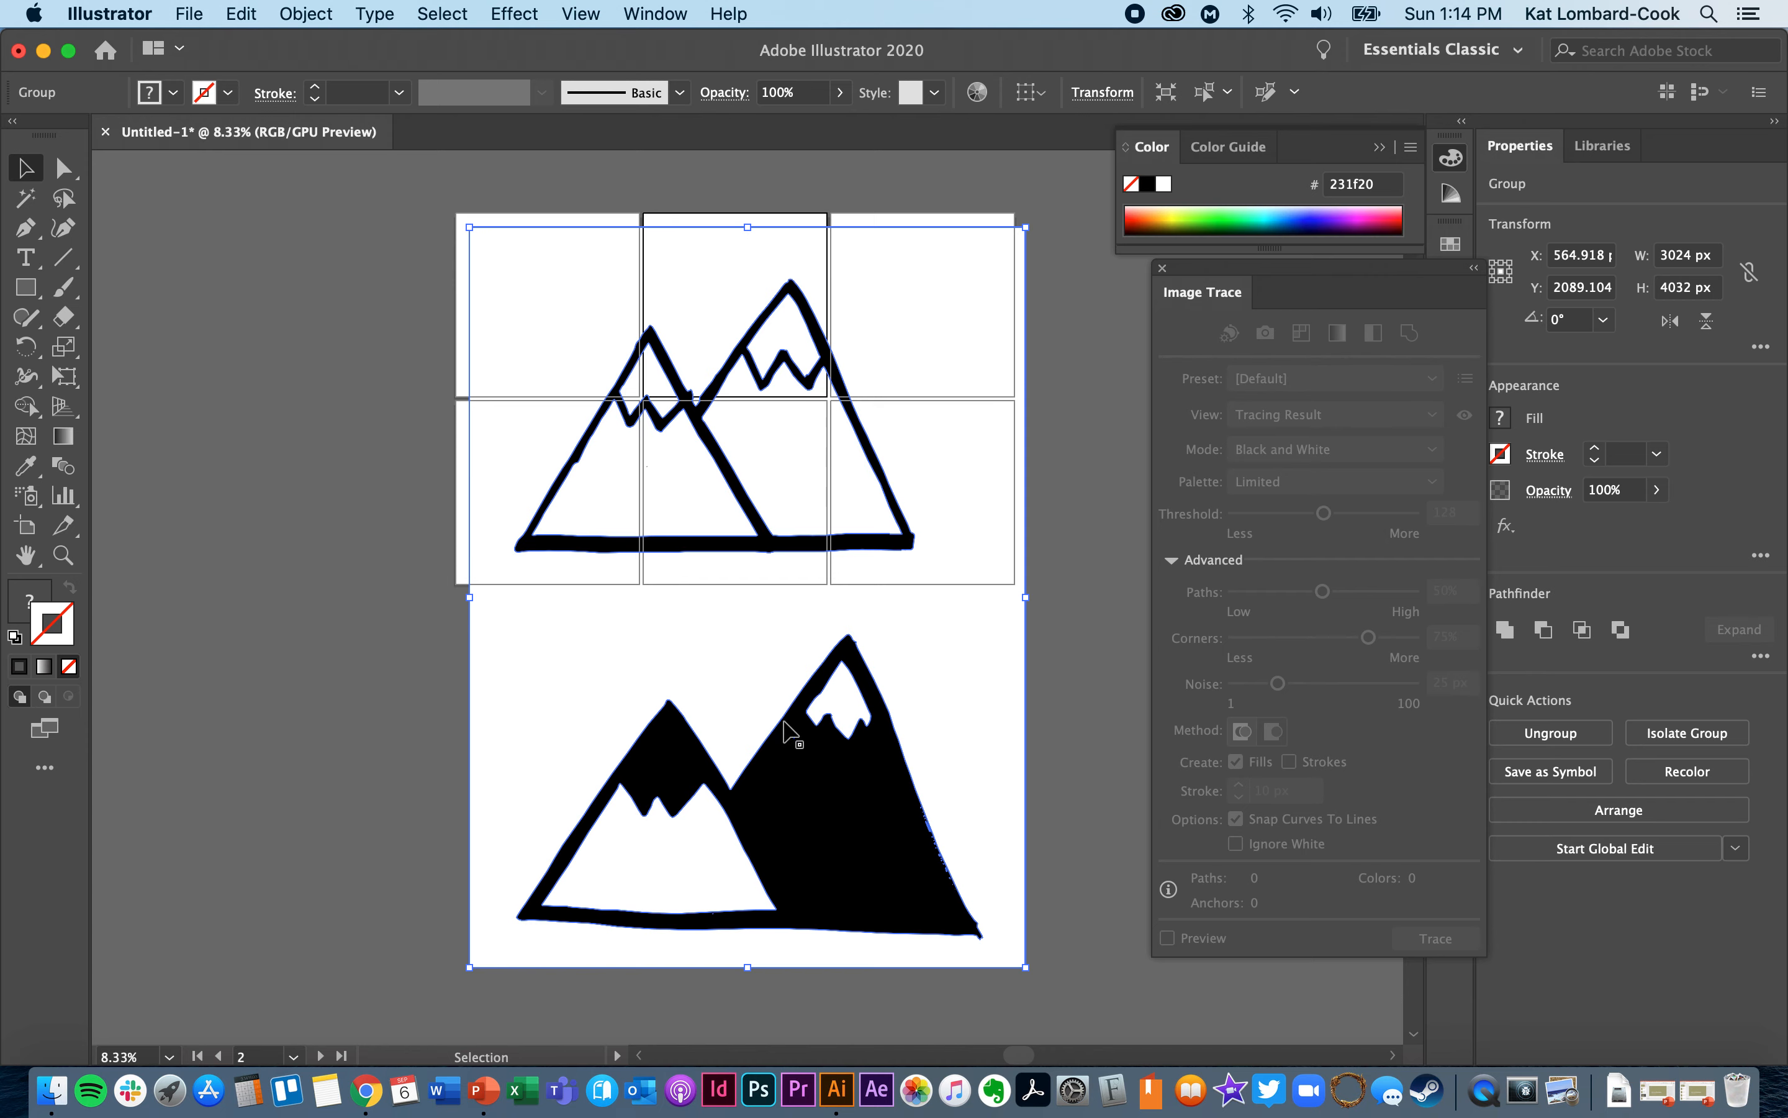
- Move the expanded artwork slightly up and to the right, ungroup it, and clear the selection
mouse_move(937, 687)
left_mouse_down()
mouse_move(652, 606)
mouse_move(975, 759)
mouse_move(963, 663)
left_mouse_up()
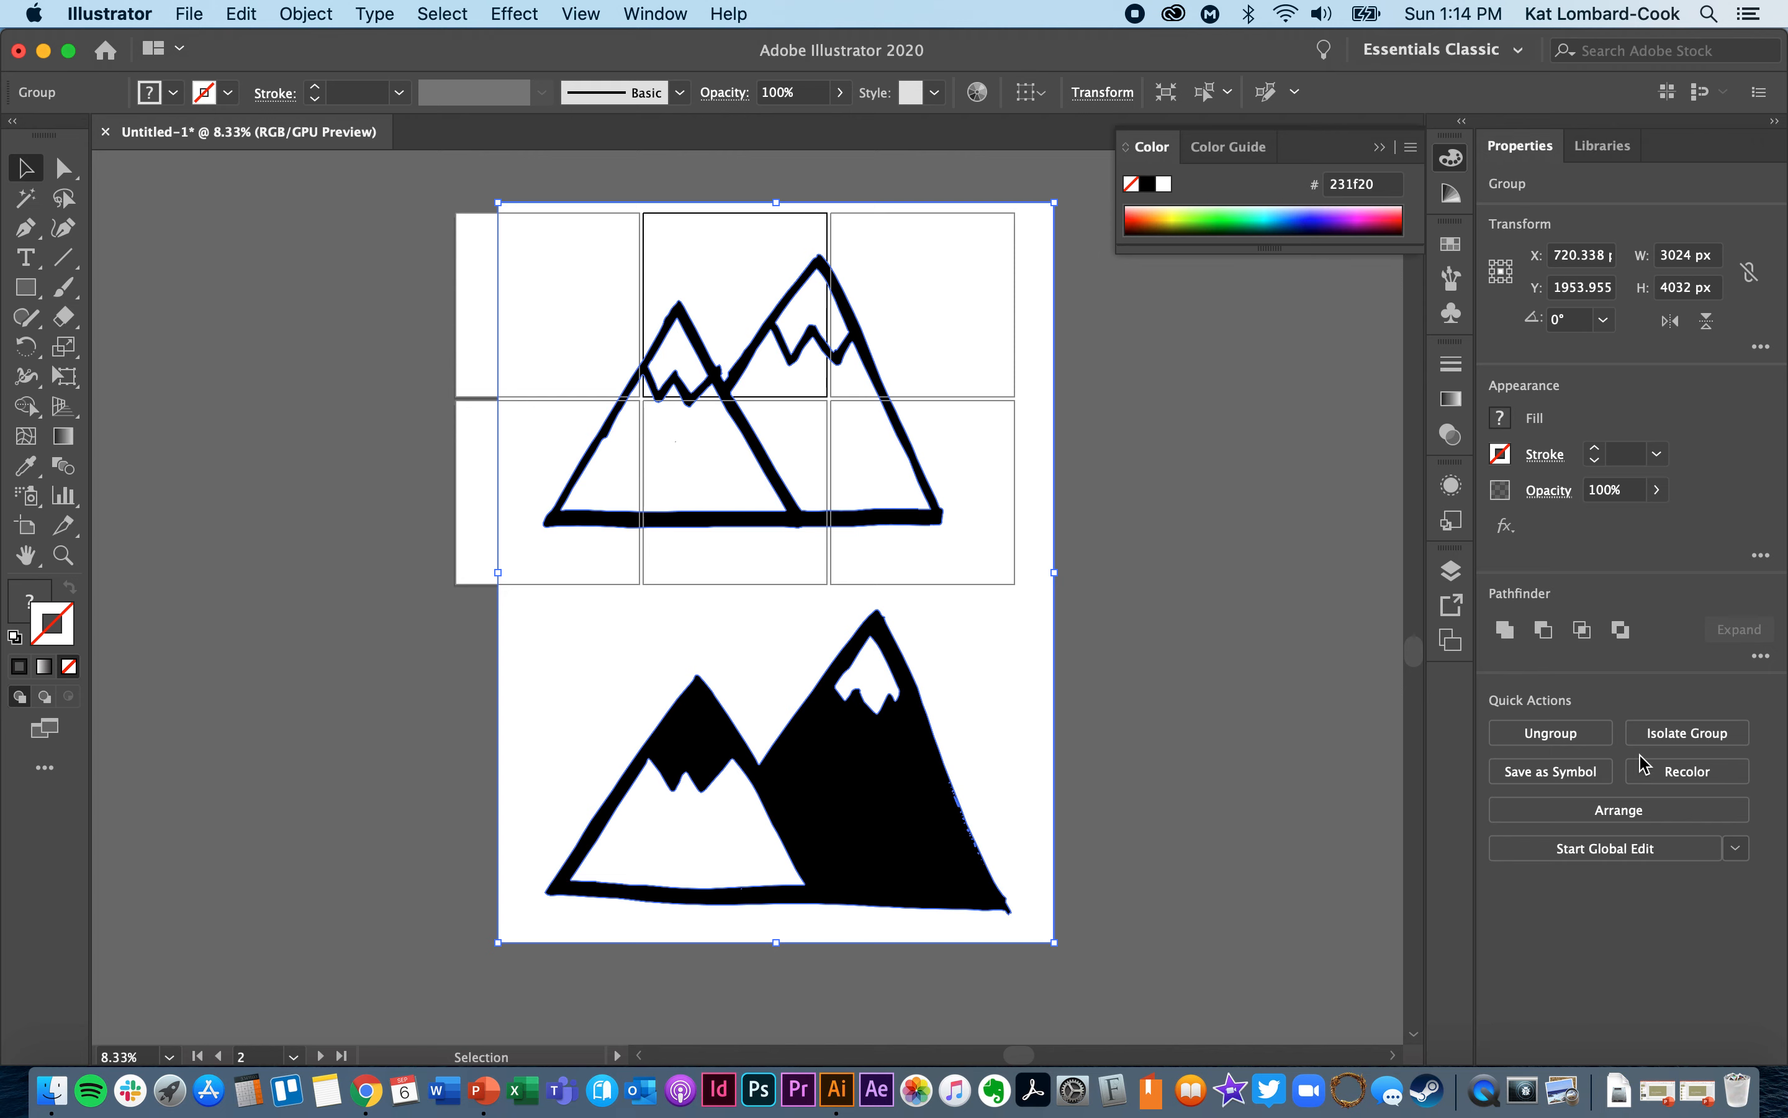
left_click(1582, 734)
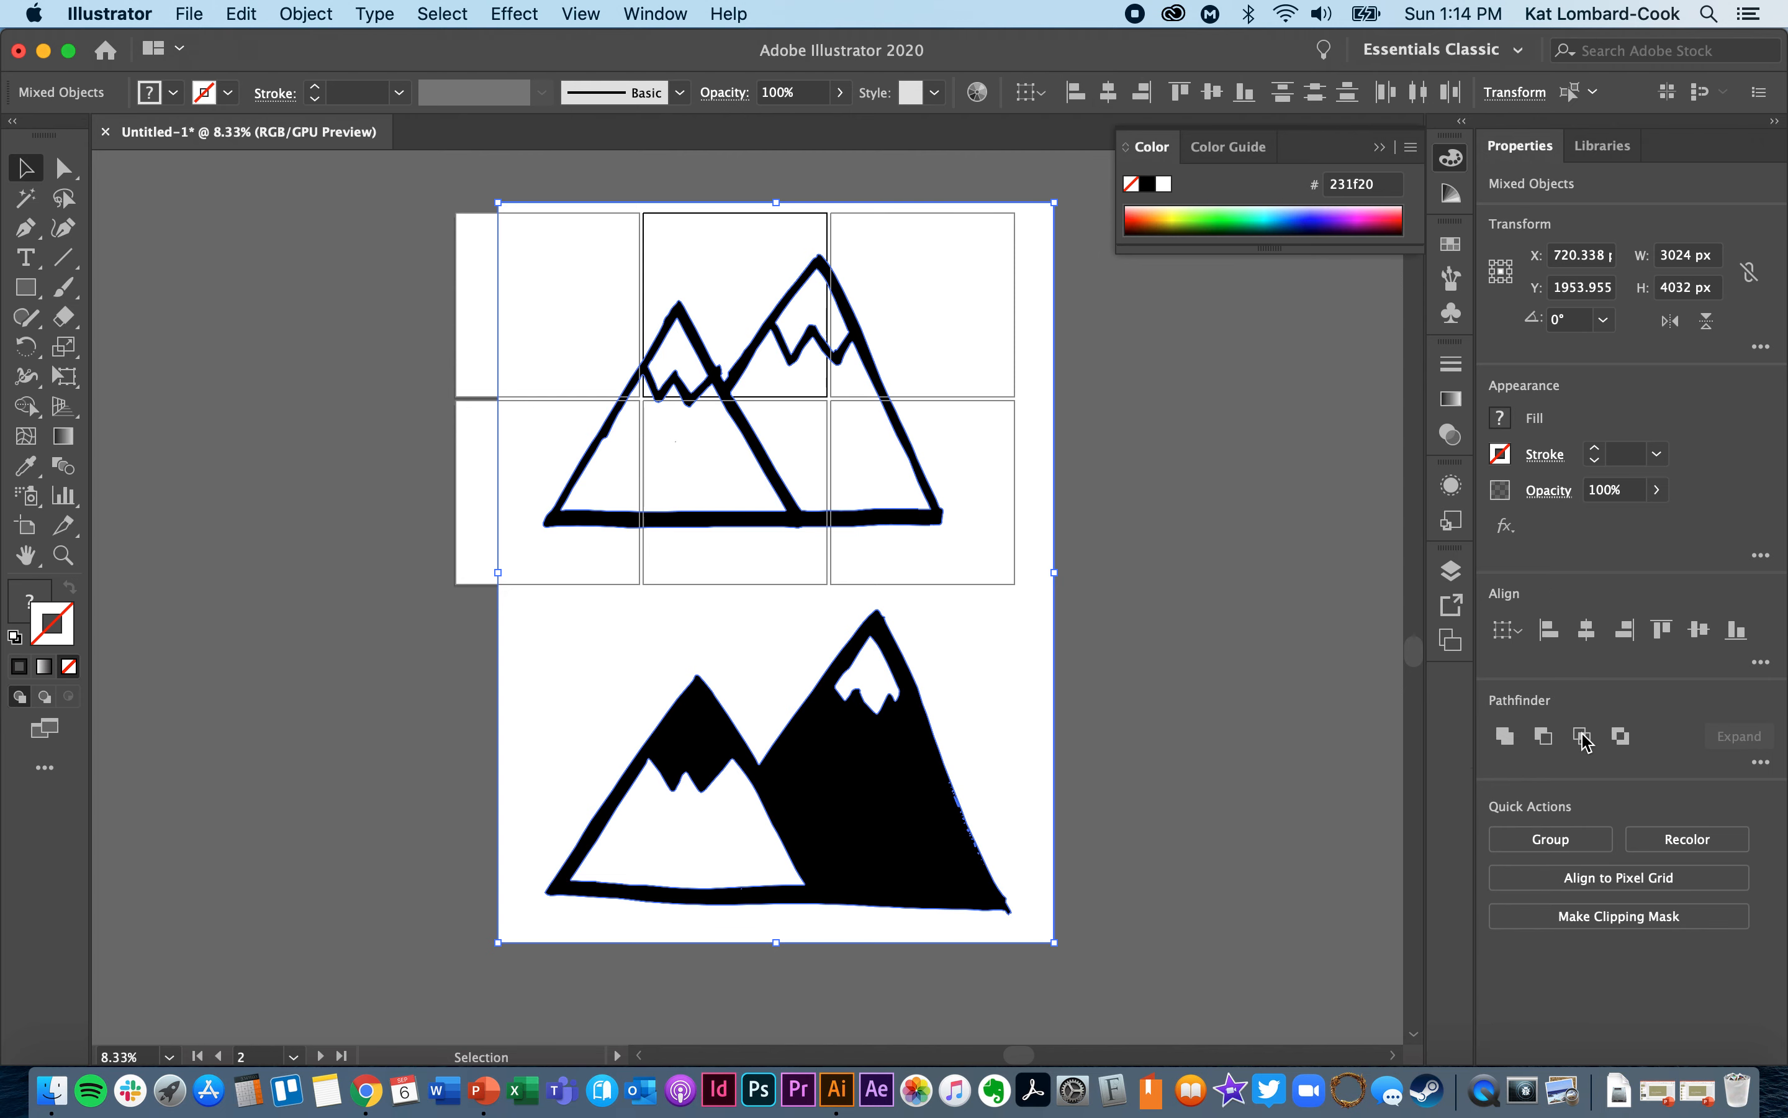
left_click(1229, 641)
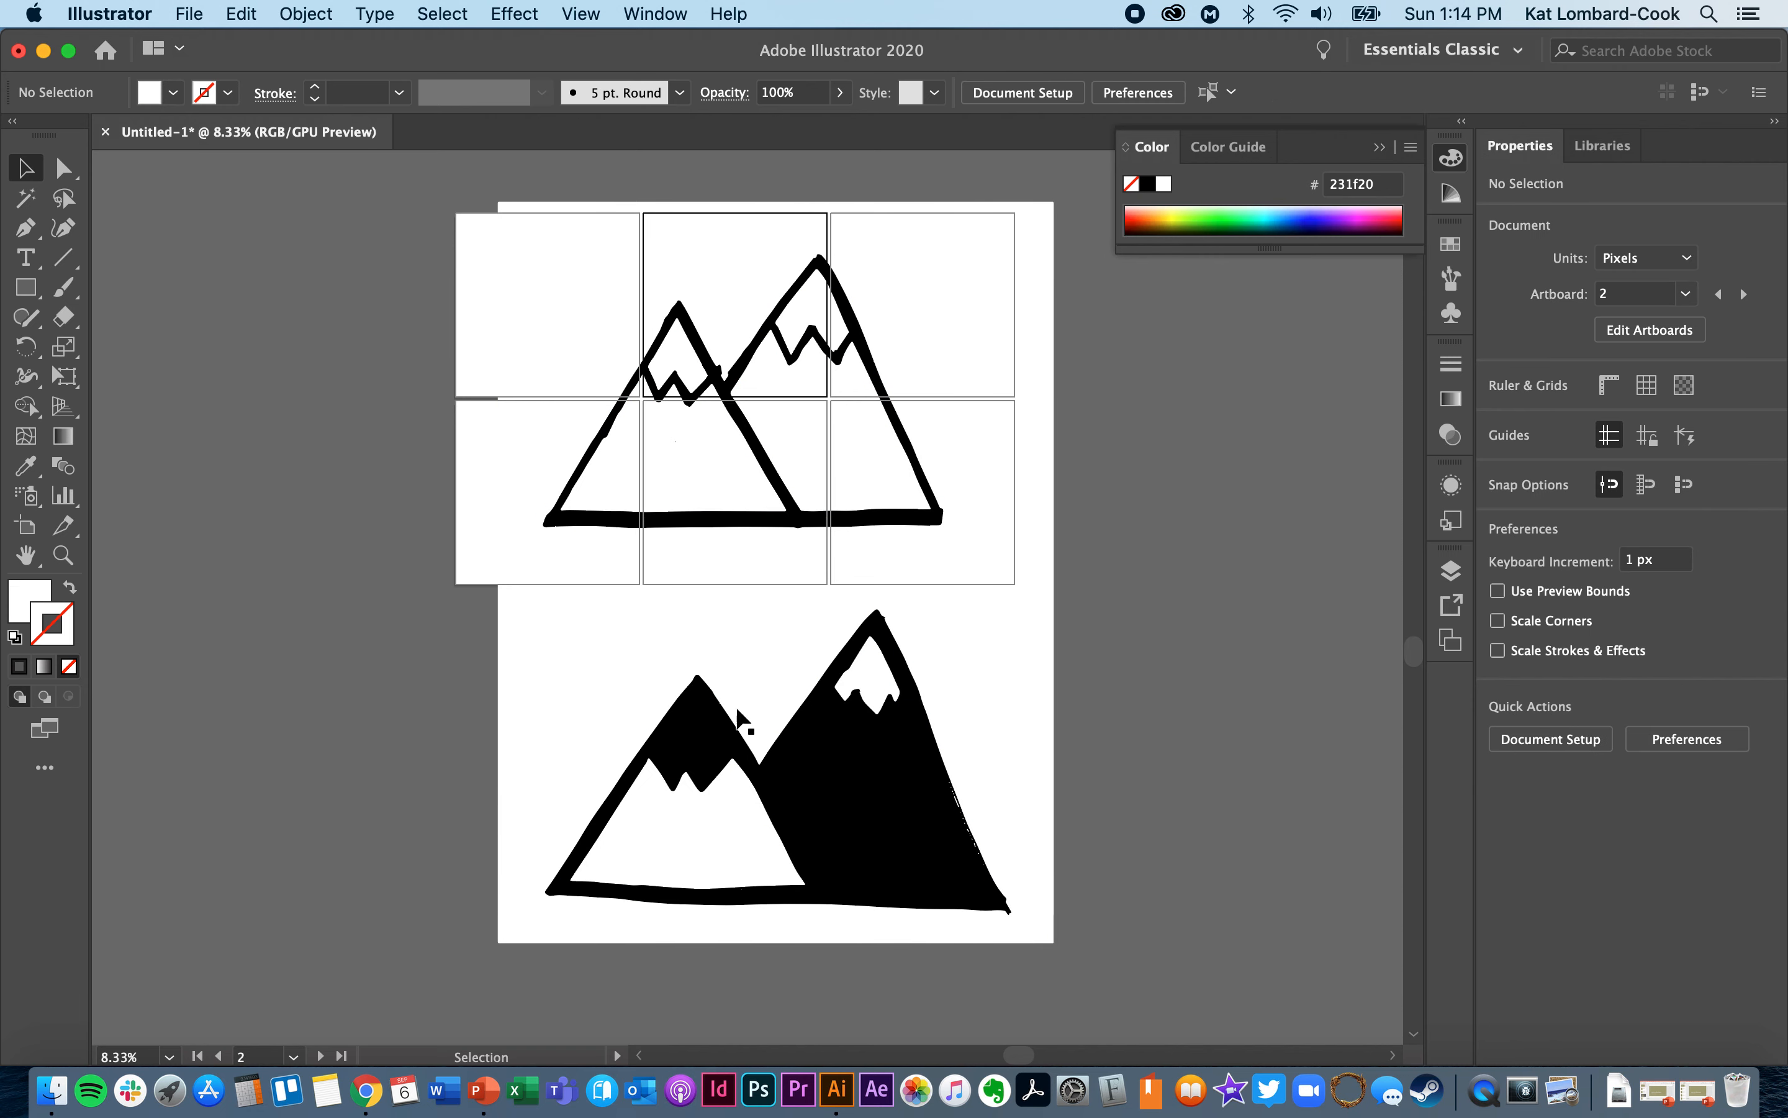
- Delete the white background shape behind the traced mountains
left_click(1016, 661)
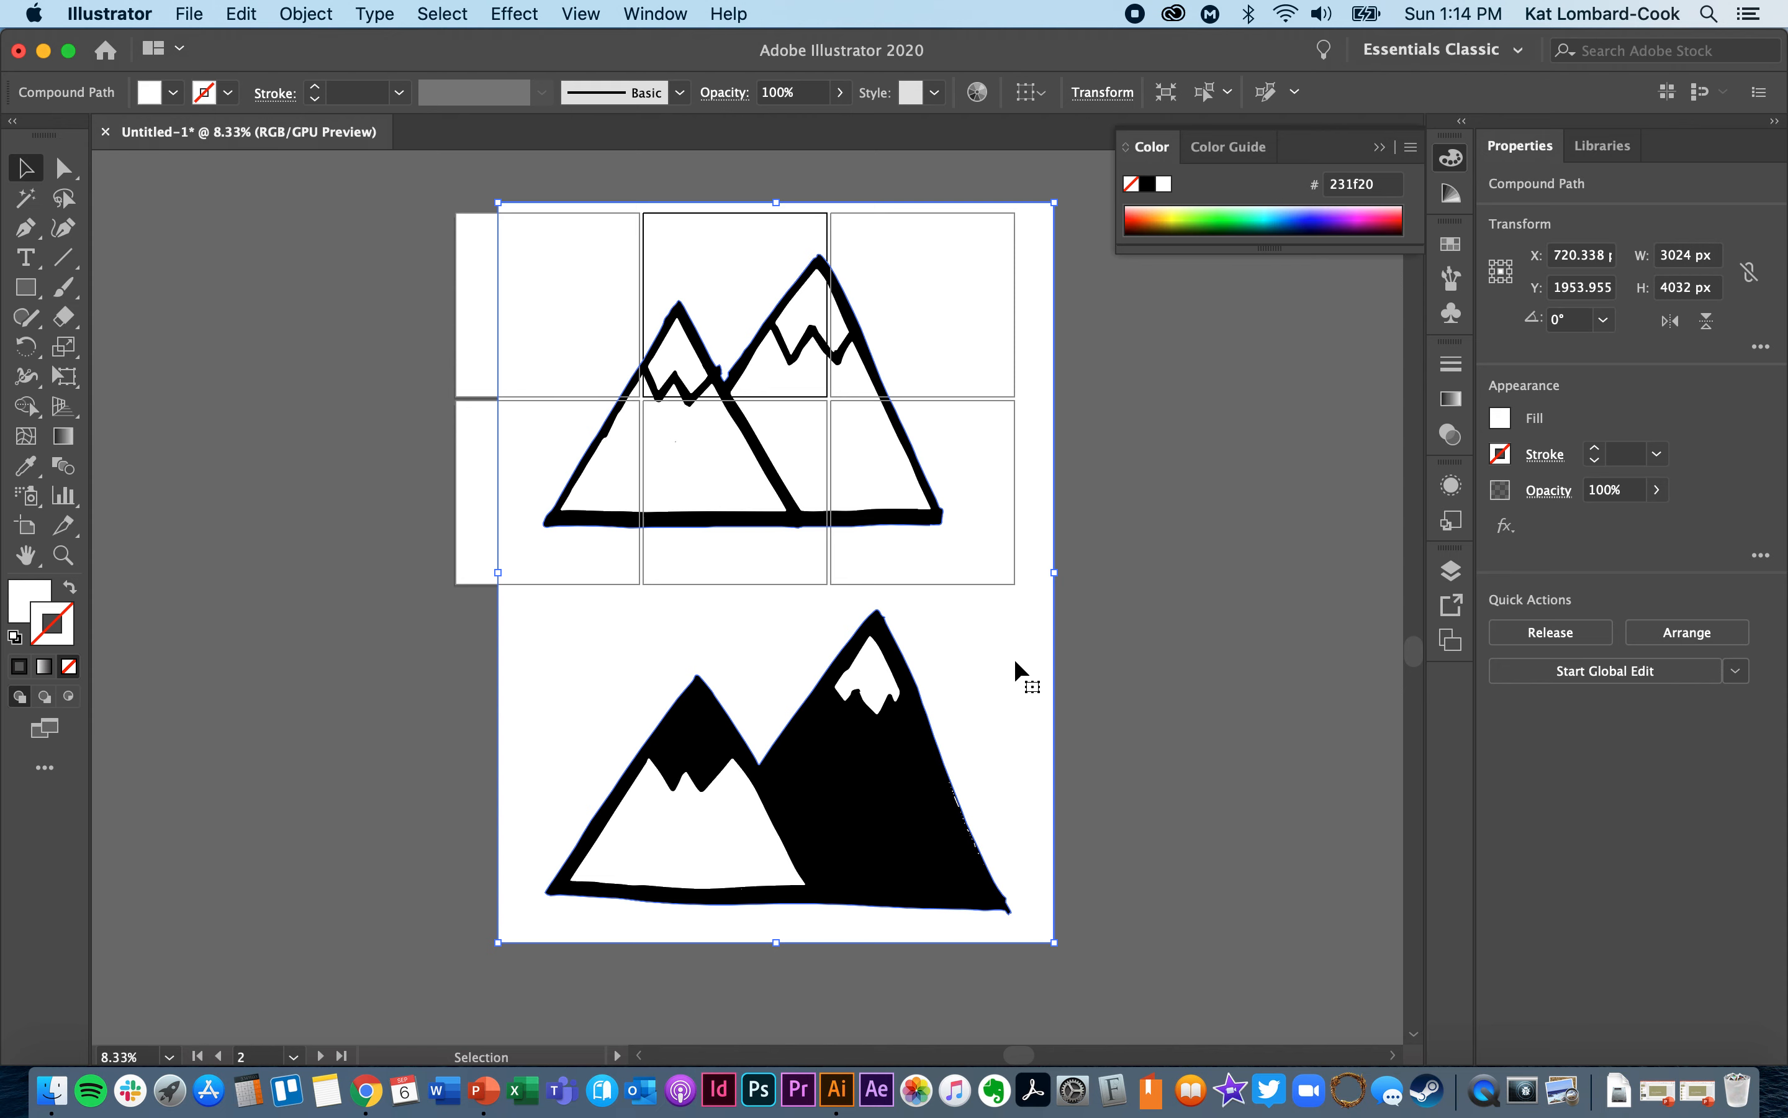
key("Delete")
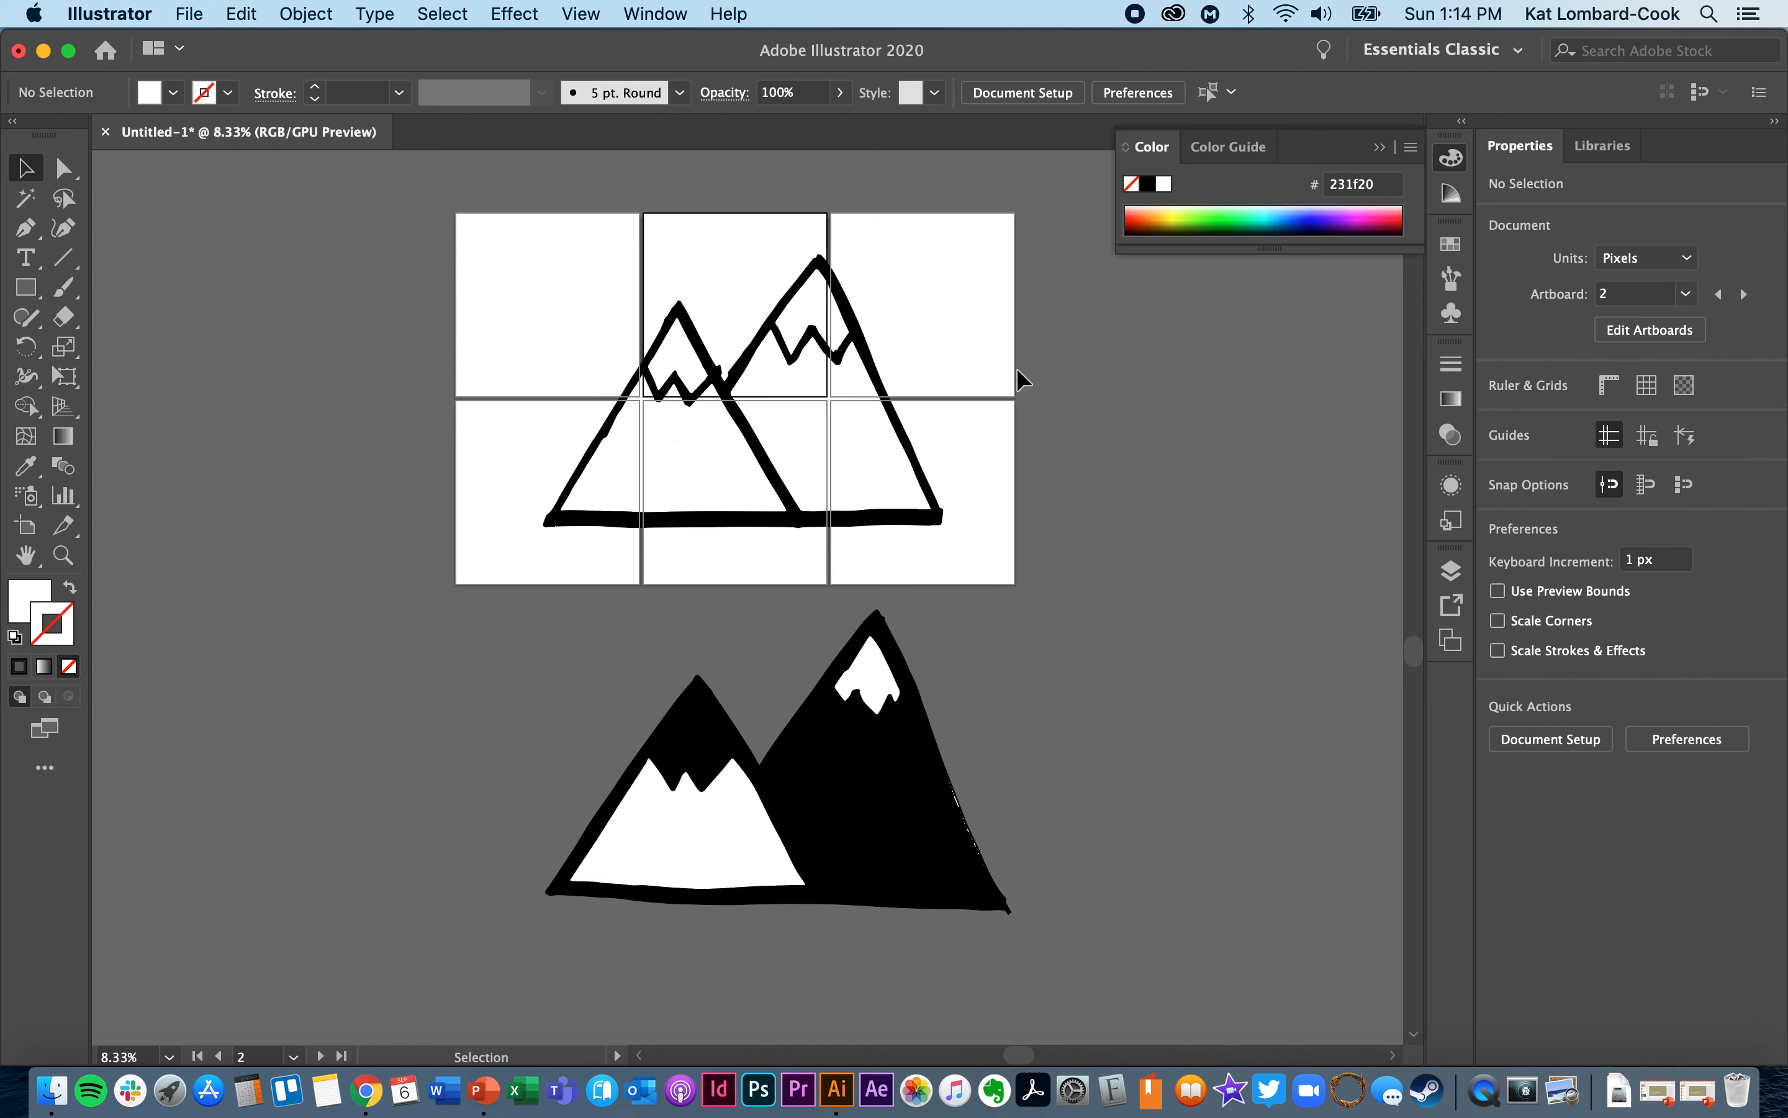
- Try moving the white fill shapes of the outlined mountains away from the black outline
left_click(863, 357)
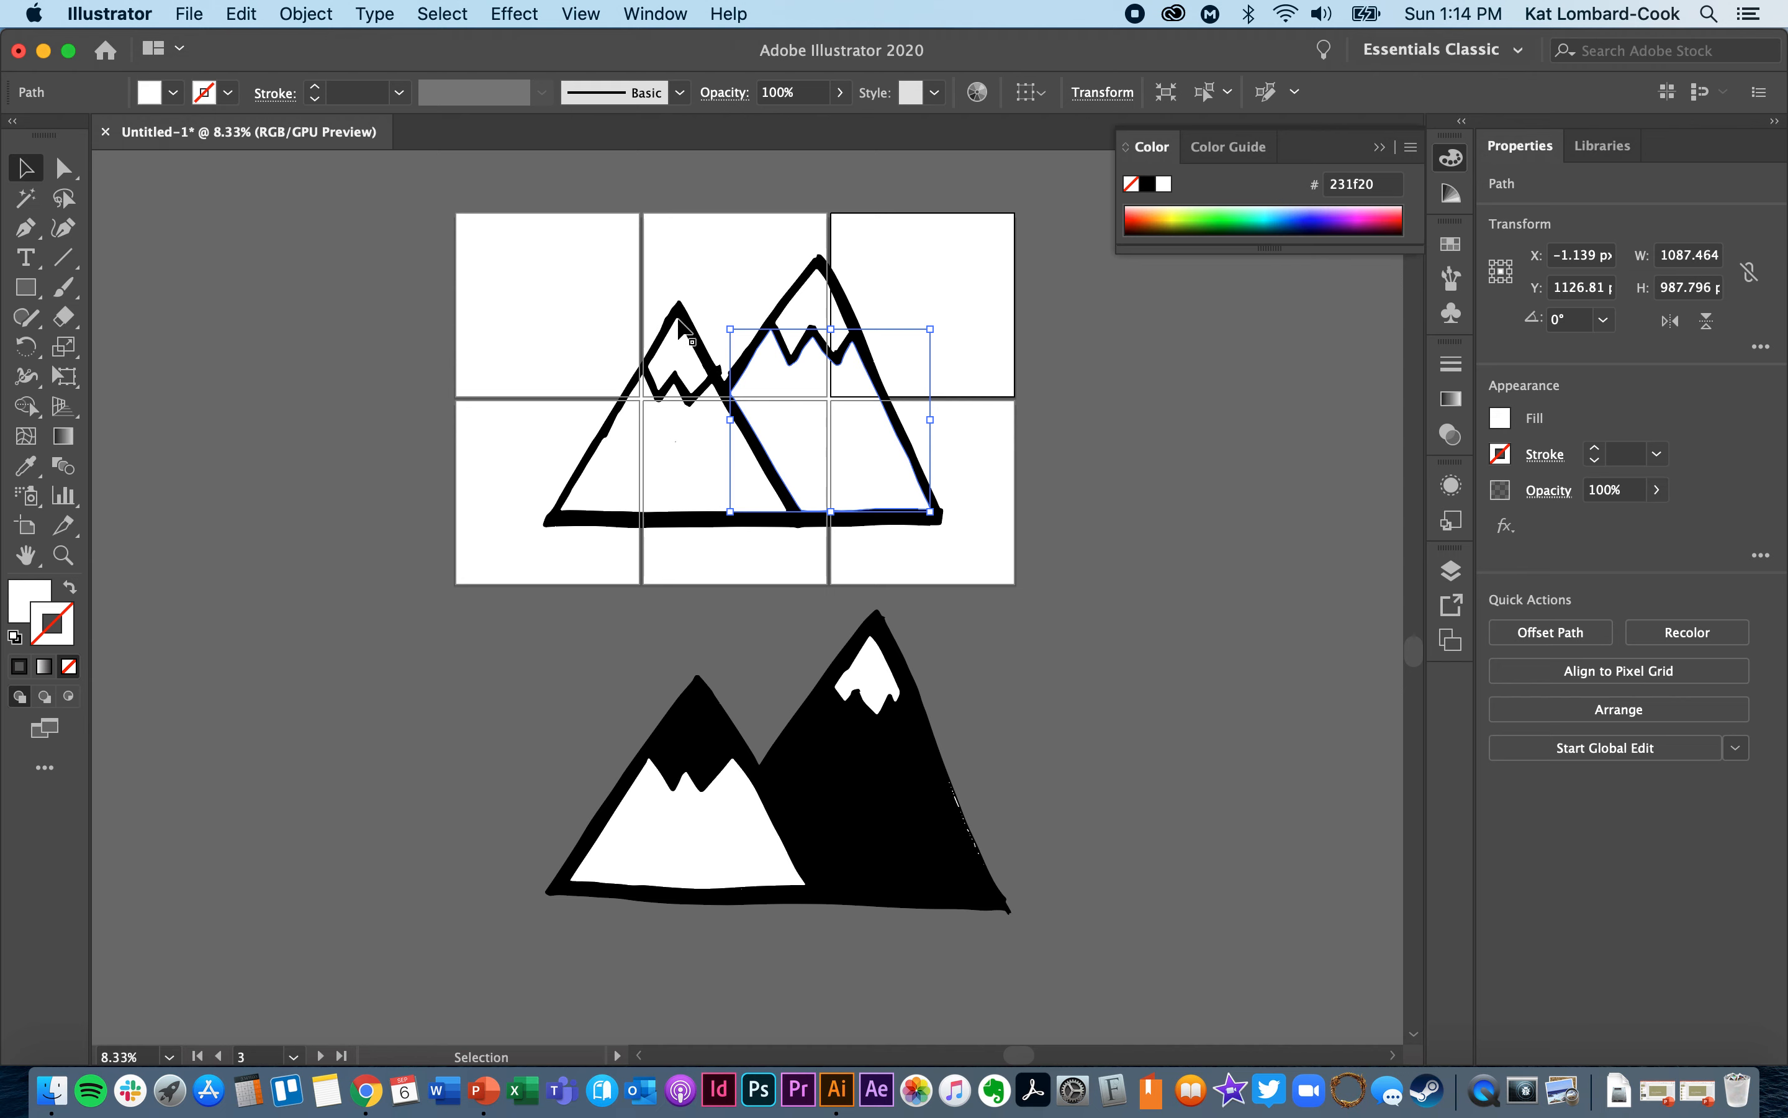
mouse_move(809, 408)
left_mouse_down()
mouse_move(934, 403)
mouse_move(792, 323)
left_mouse_up()
left_click(606, 393)
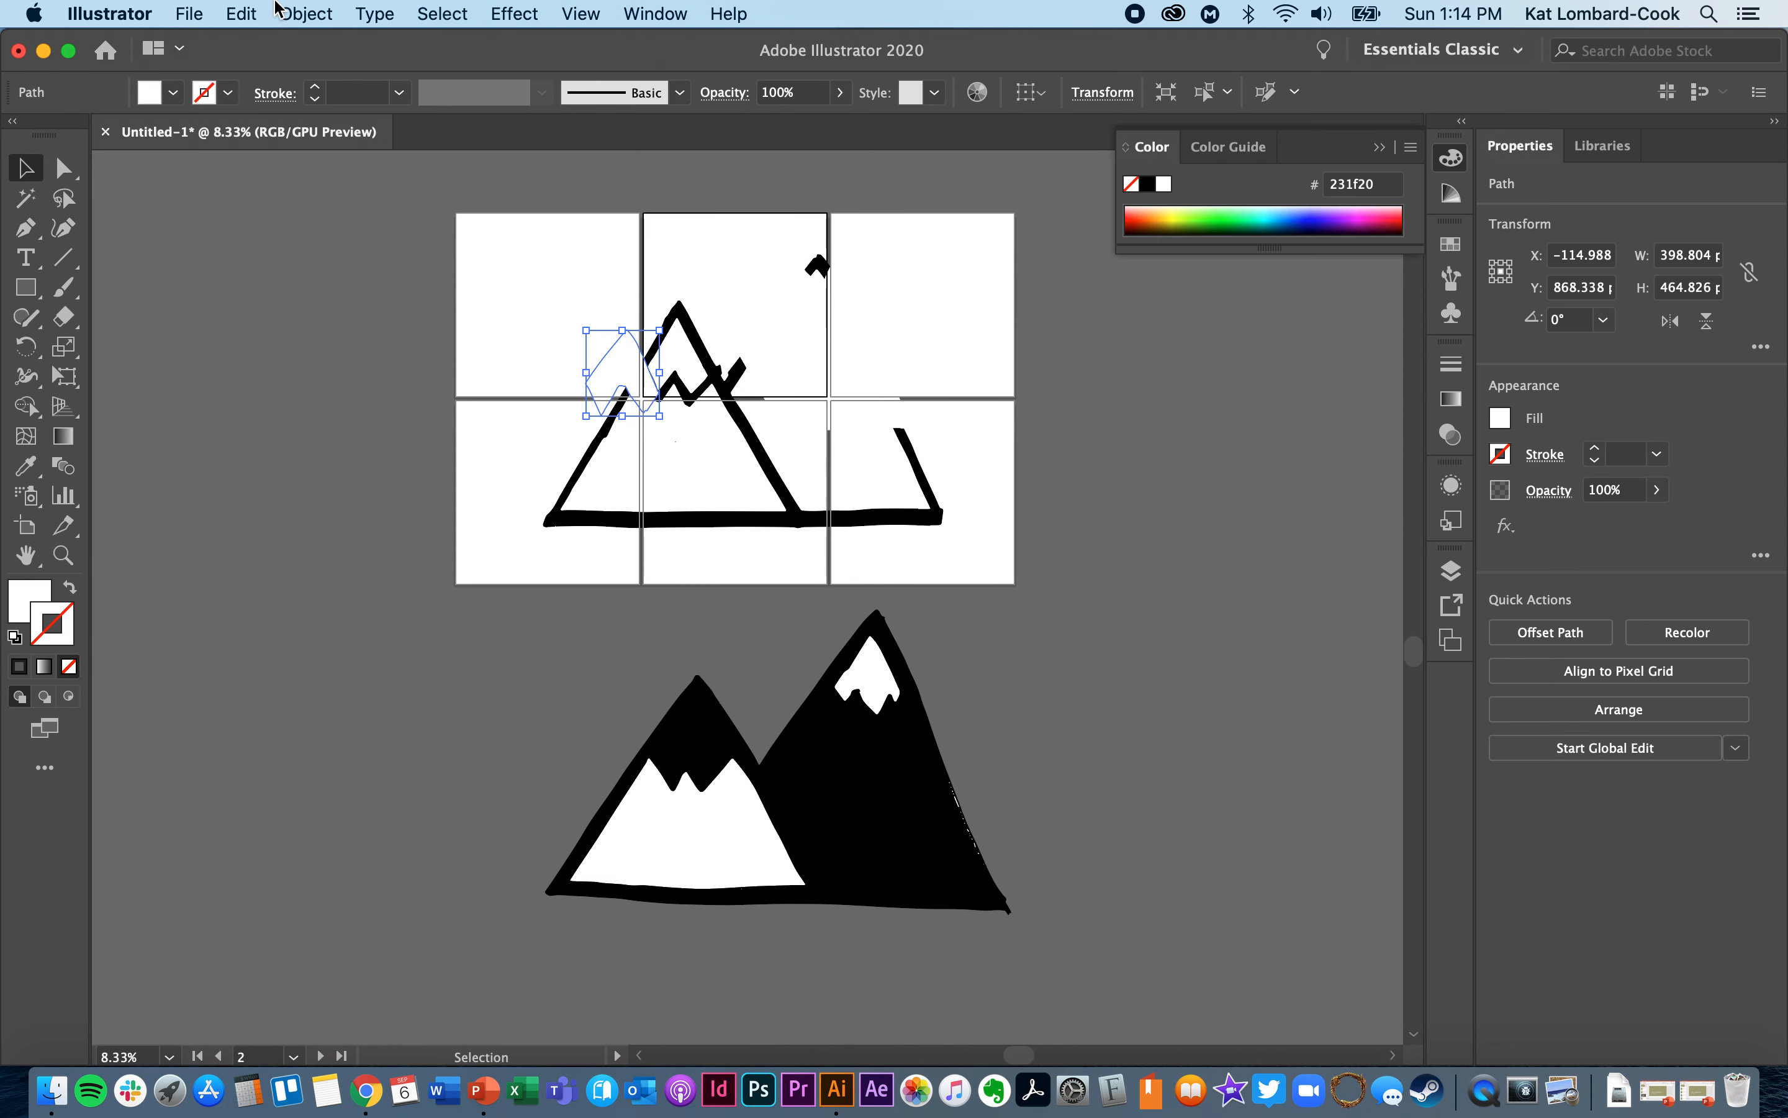
- Undo the moves of the white fill shapes in the outlined mountains and clear the selection
left_click(250, 13)
left_click(259, 43)
left_click(244, 13)
left_click(261, 44)
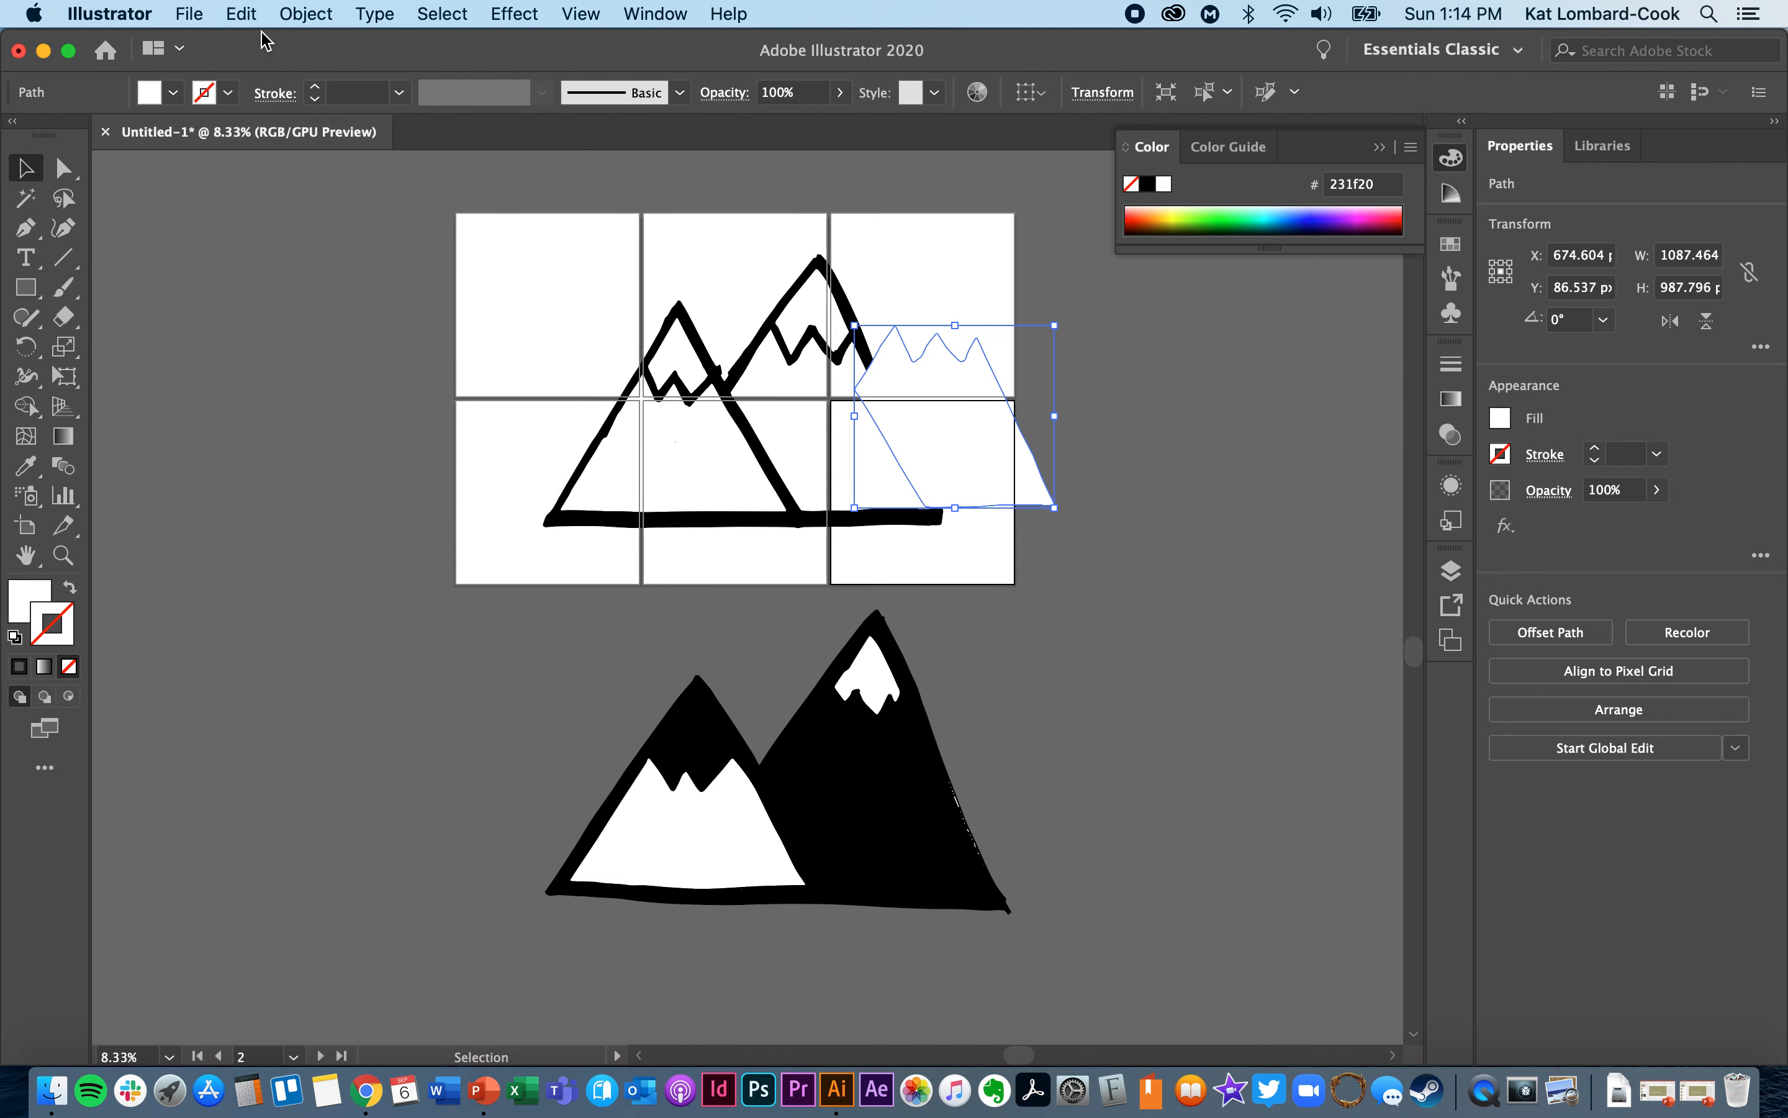
left_click(244, 13)
left_click(261, 44)
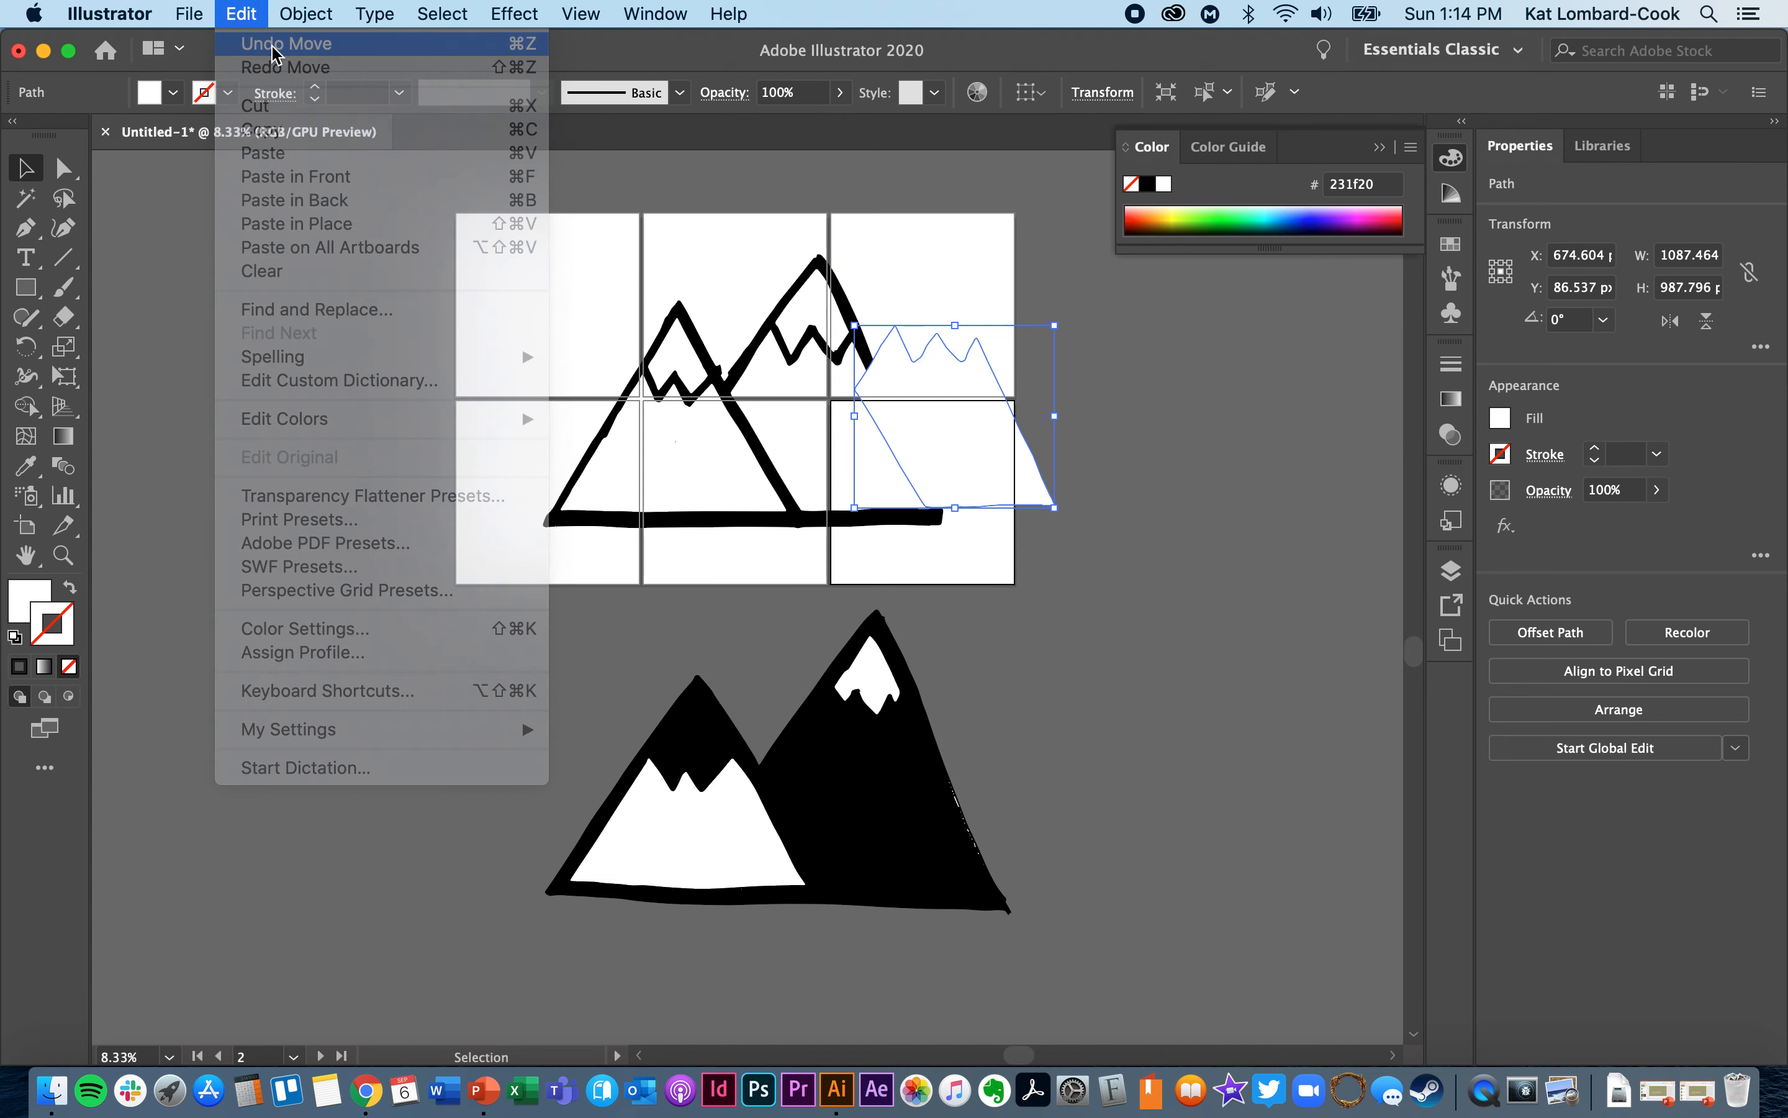
left_click(571, 267)
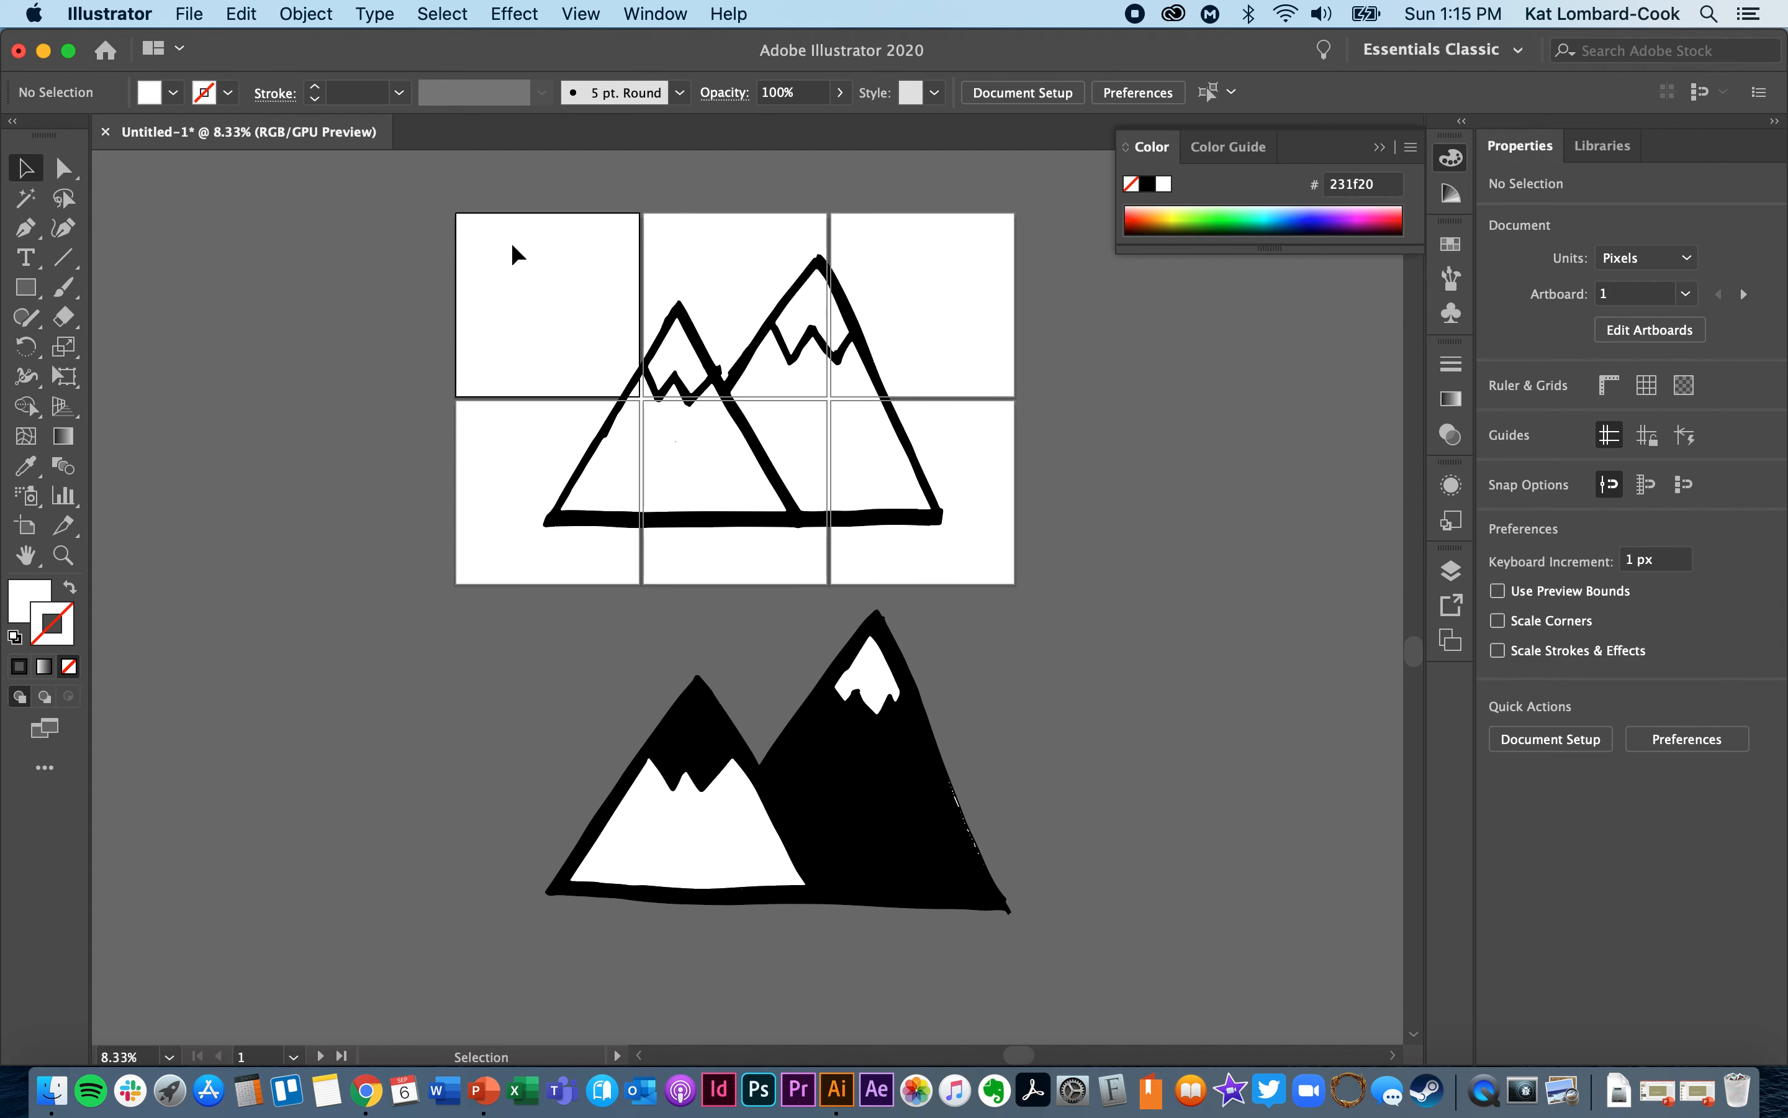
- Select all pieces of the outlined mountain drawing and group them
left_click_drag(813, 488, 967, 547)
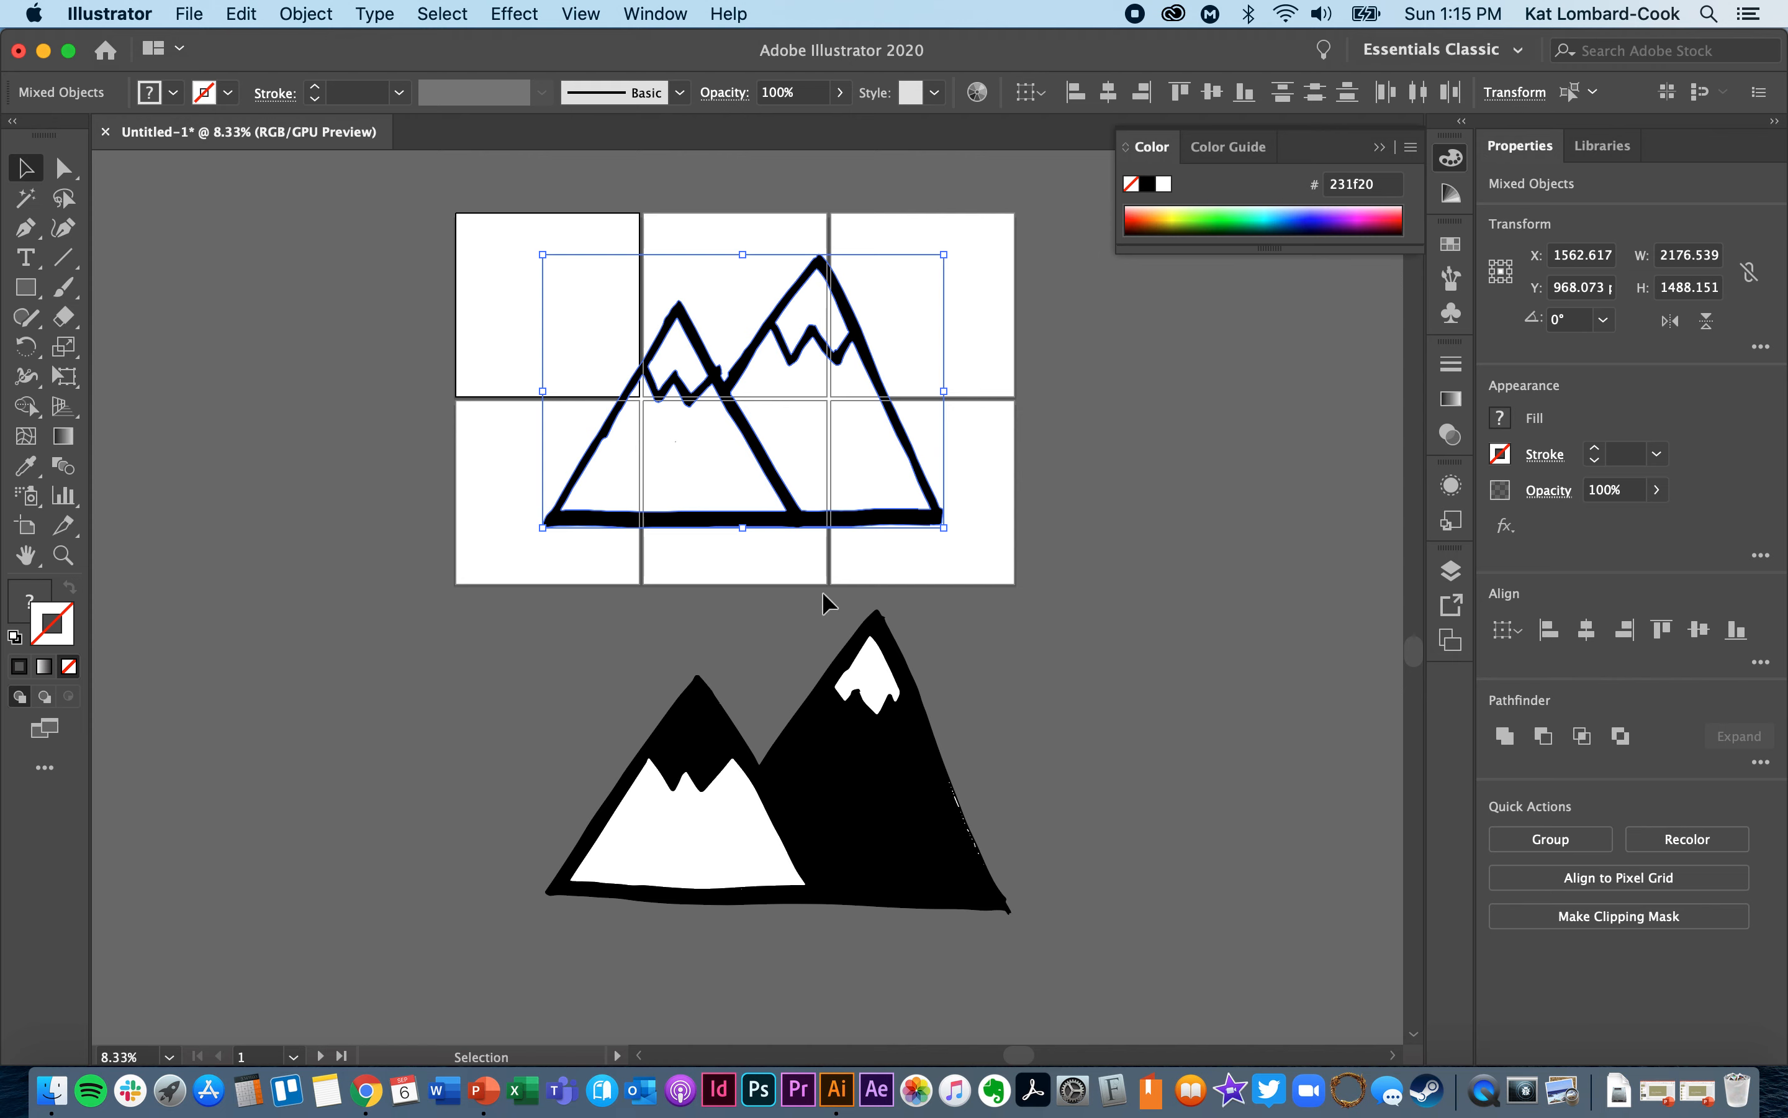
left_click(498, 229)
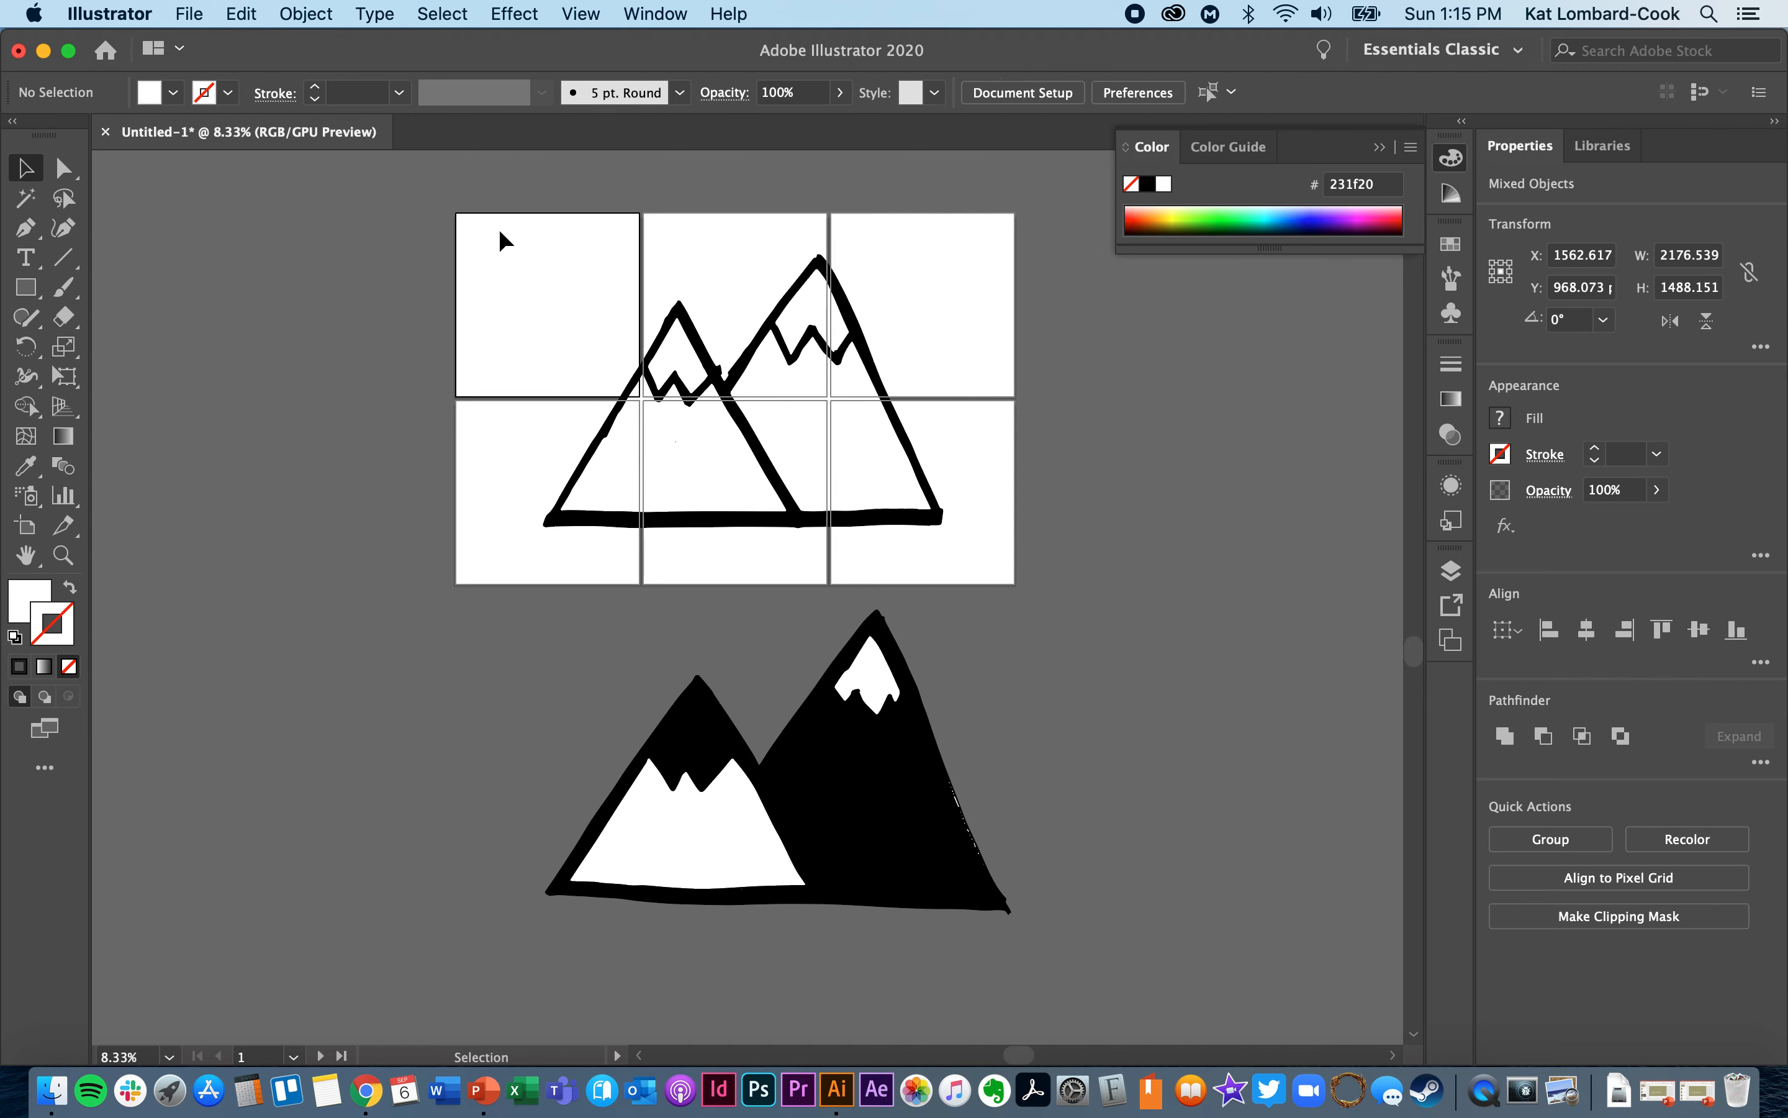
left_click_drag(505, 229, 961, 543)
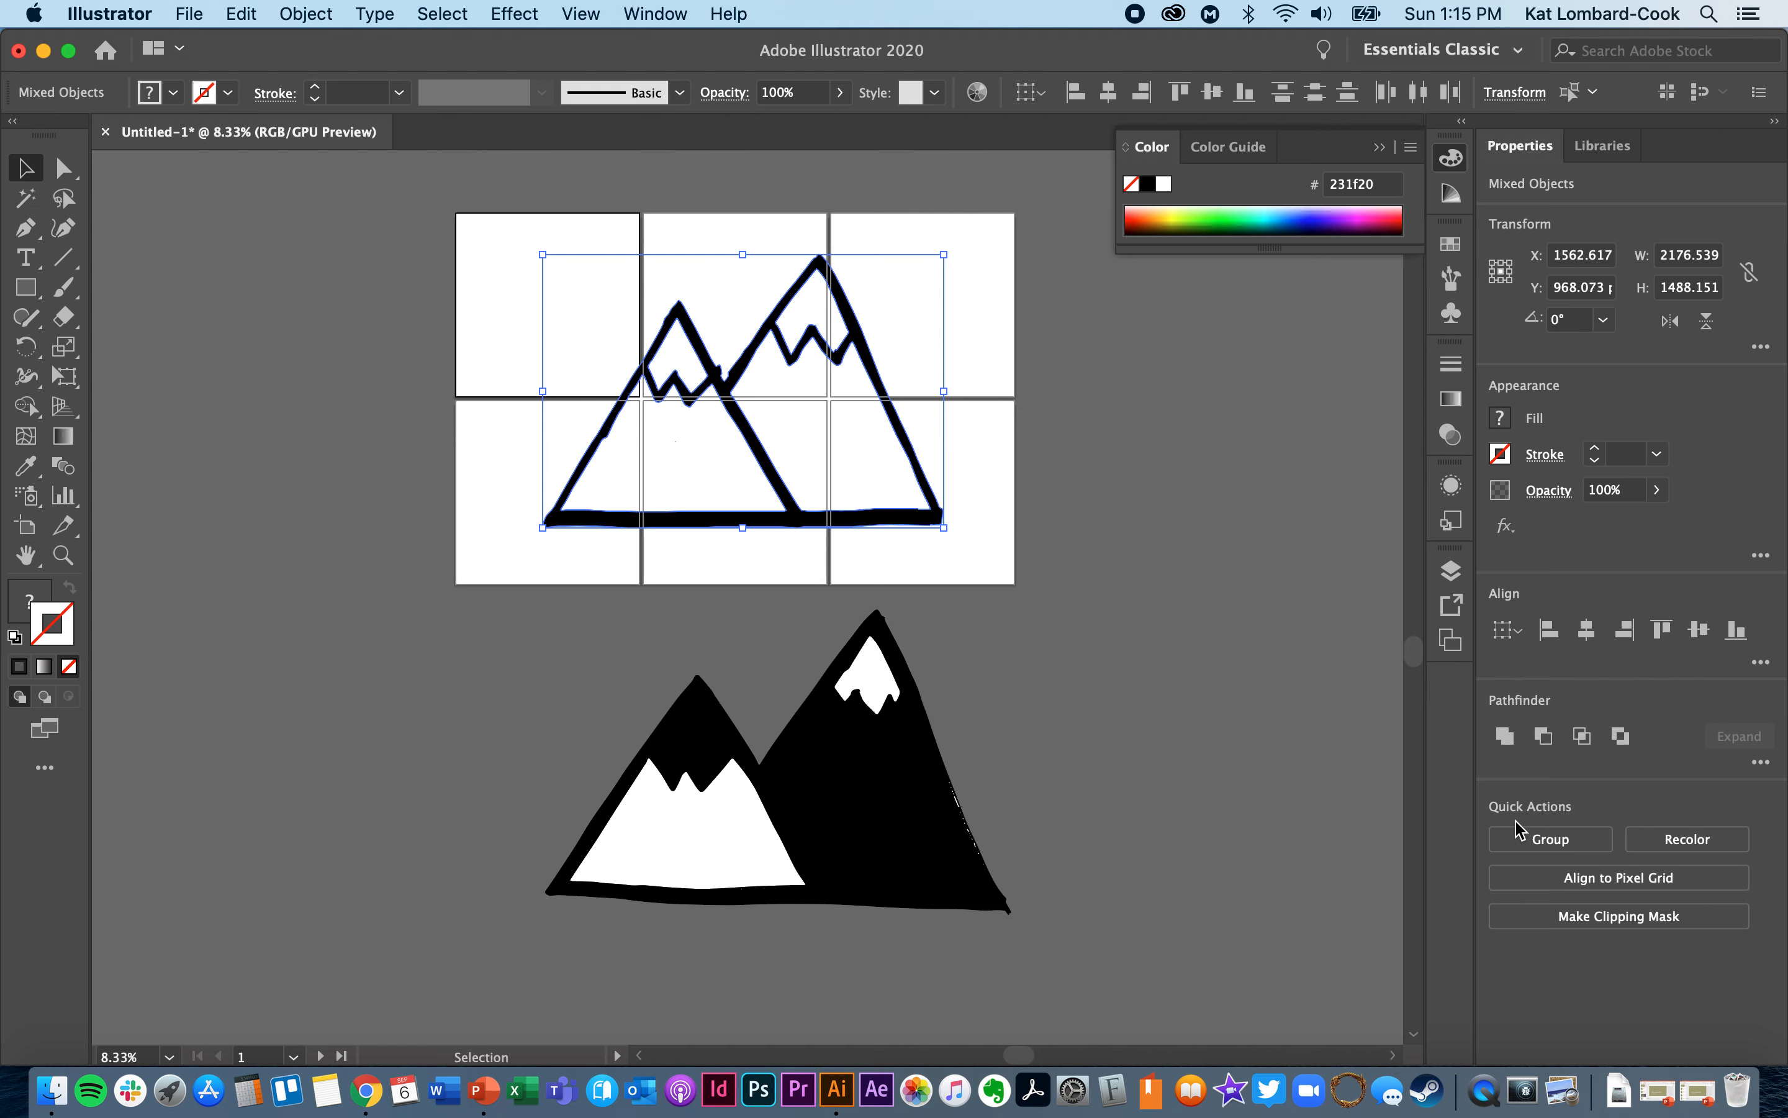
left_click(1540, 844)
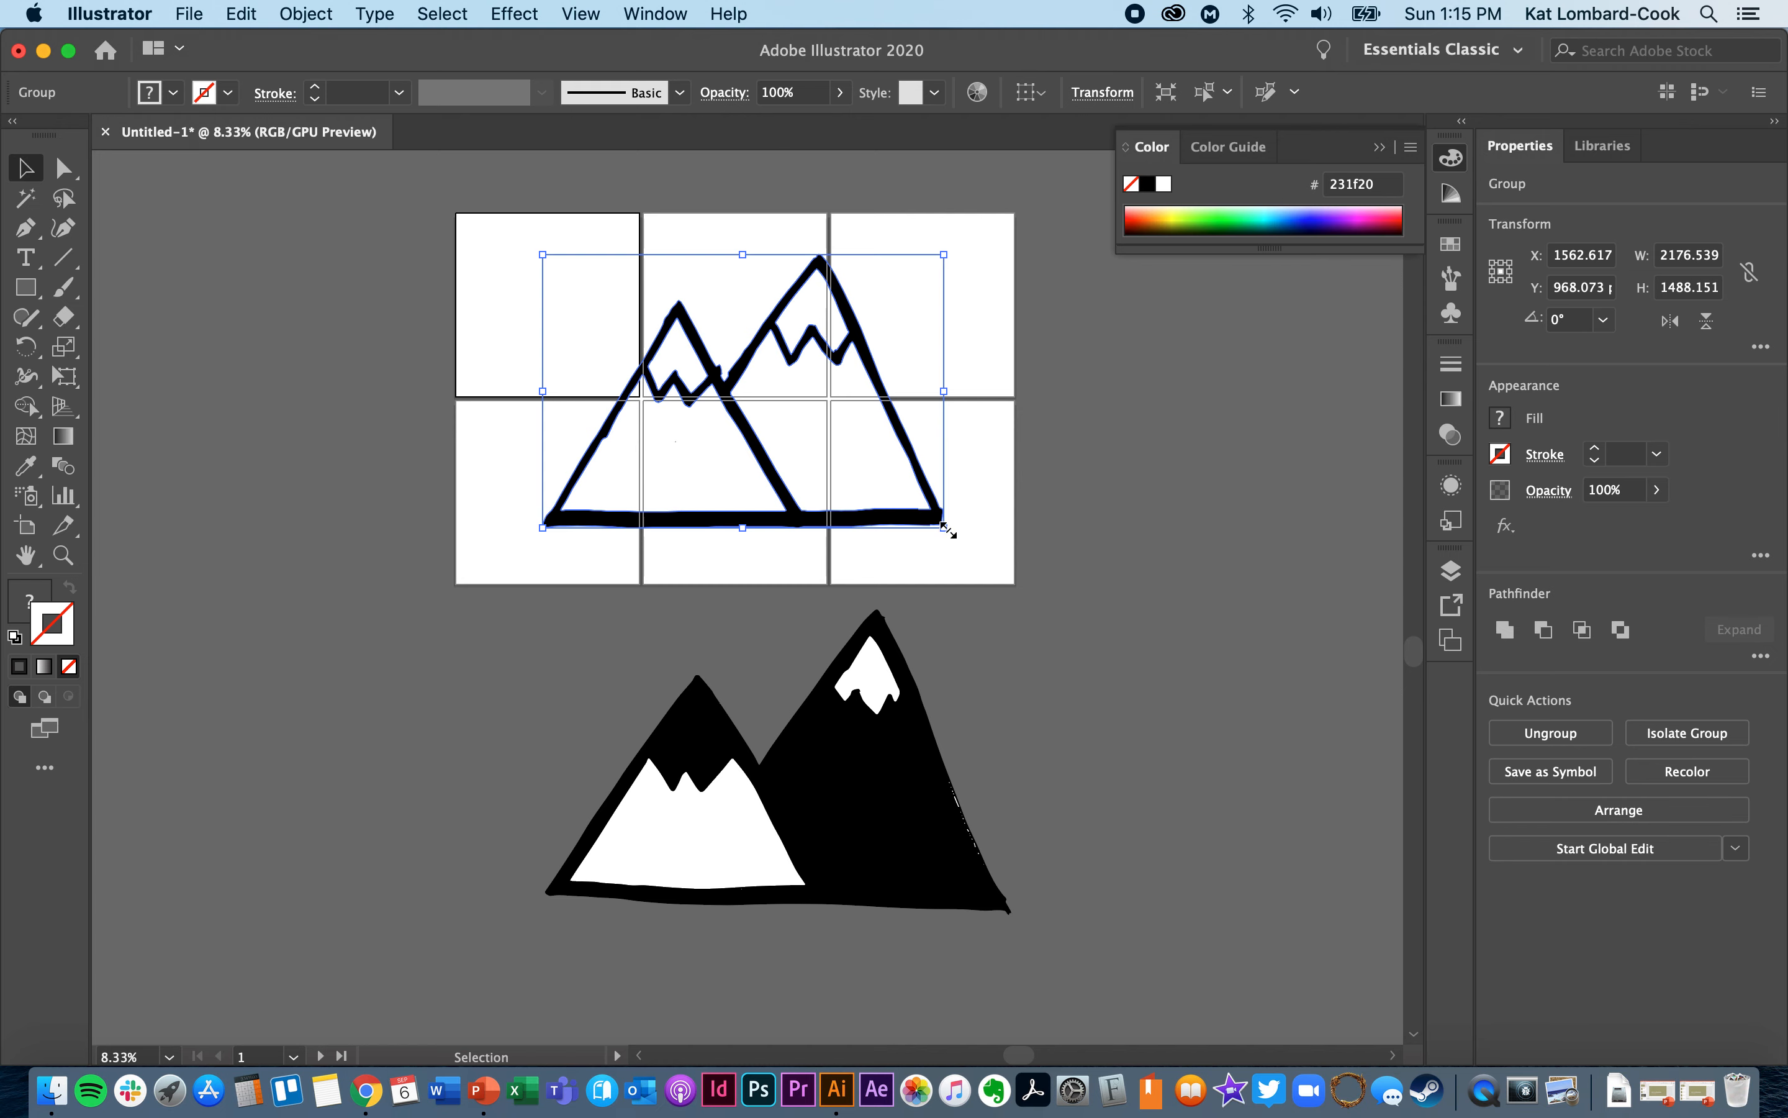
- Move the grouped mountain outline to the first artboard and scale it down proportionally to fit inside
left_click_drag(905, 489, 1282, 584)
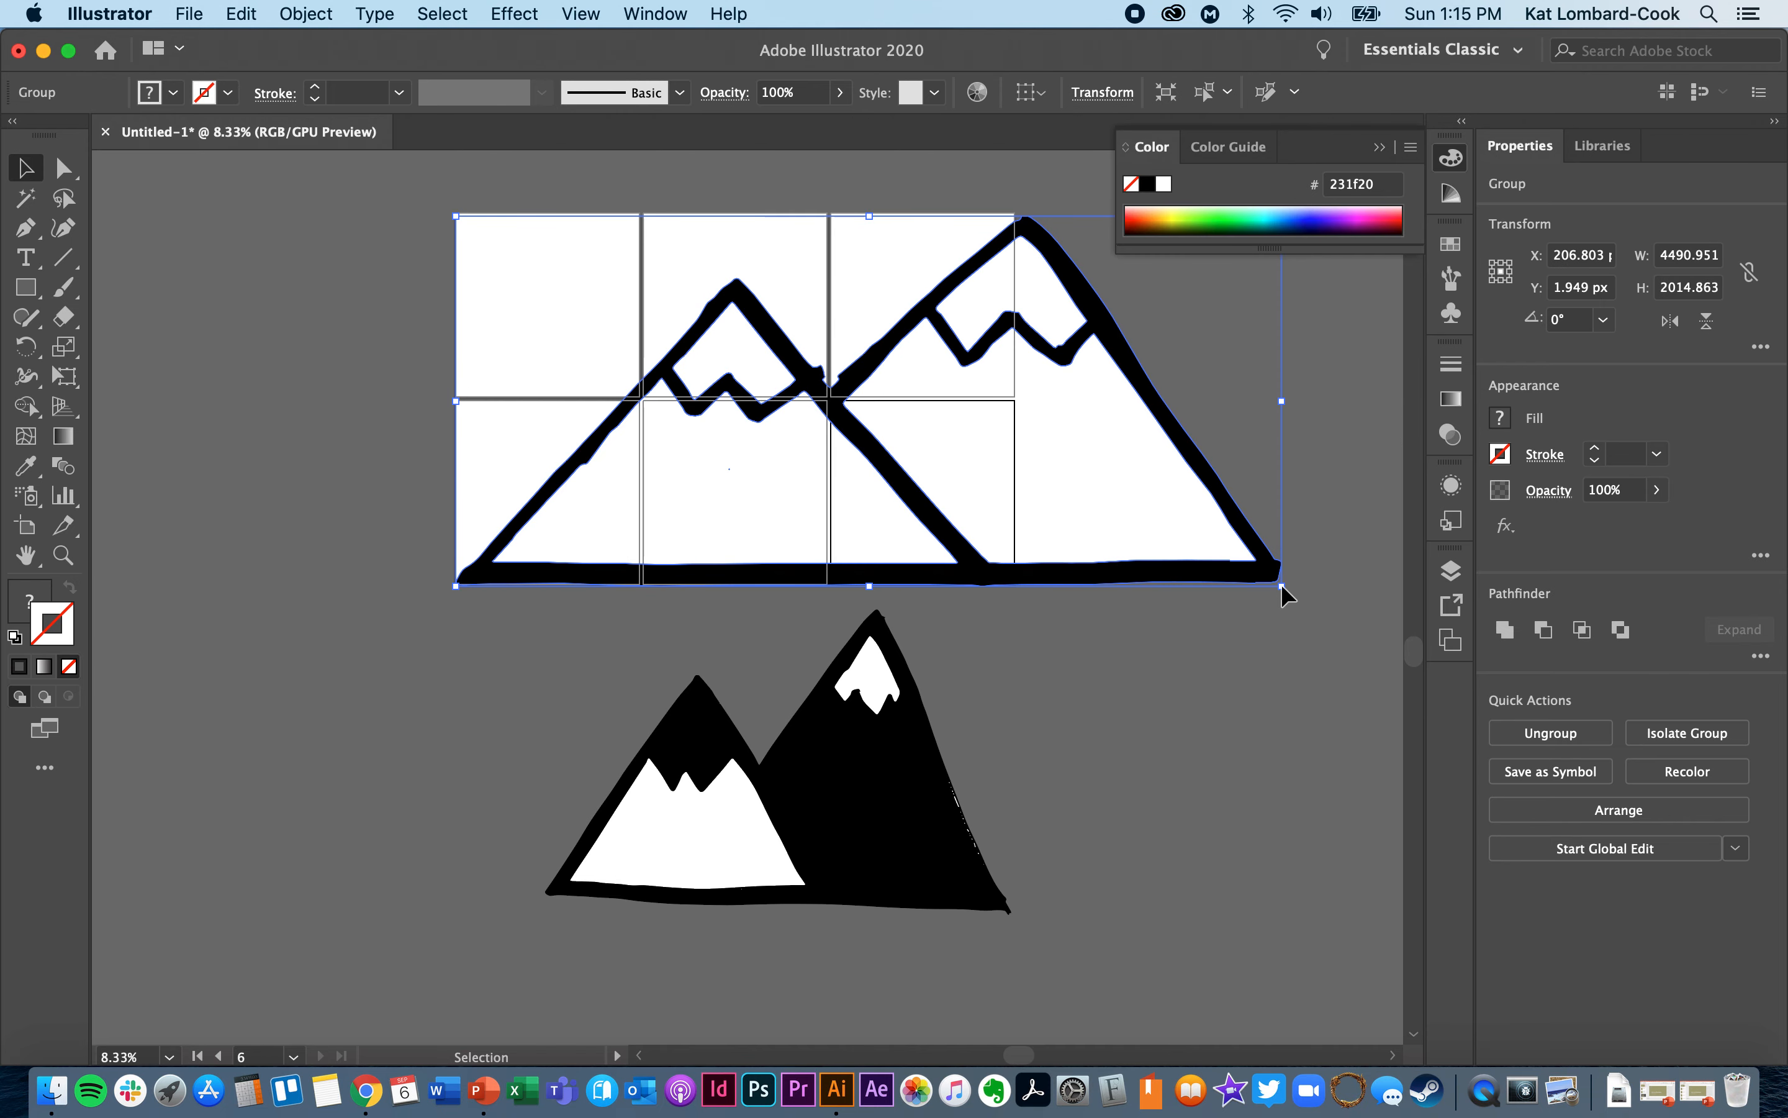
key("super+z")
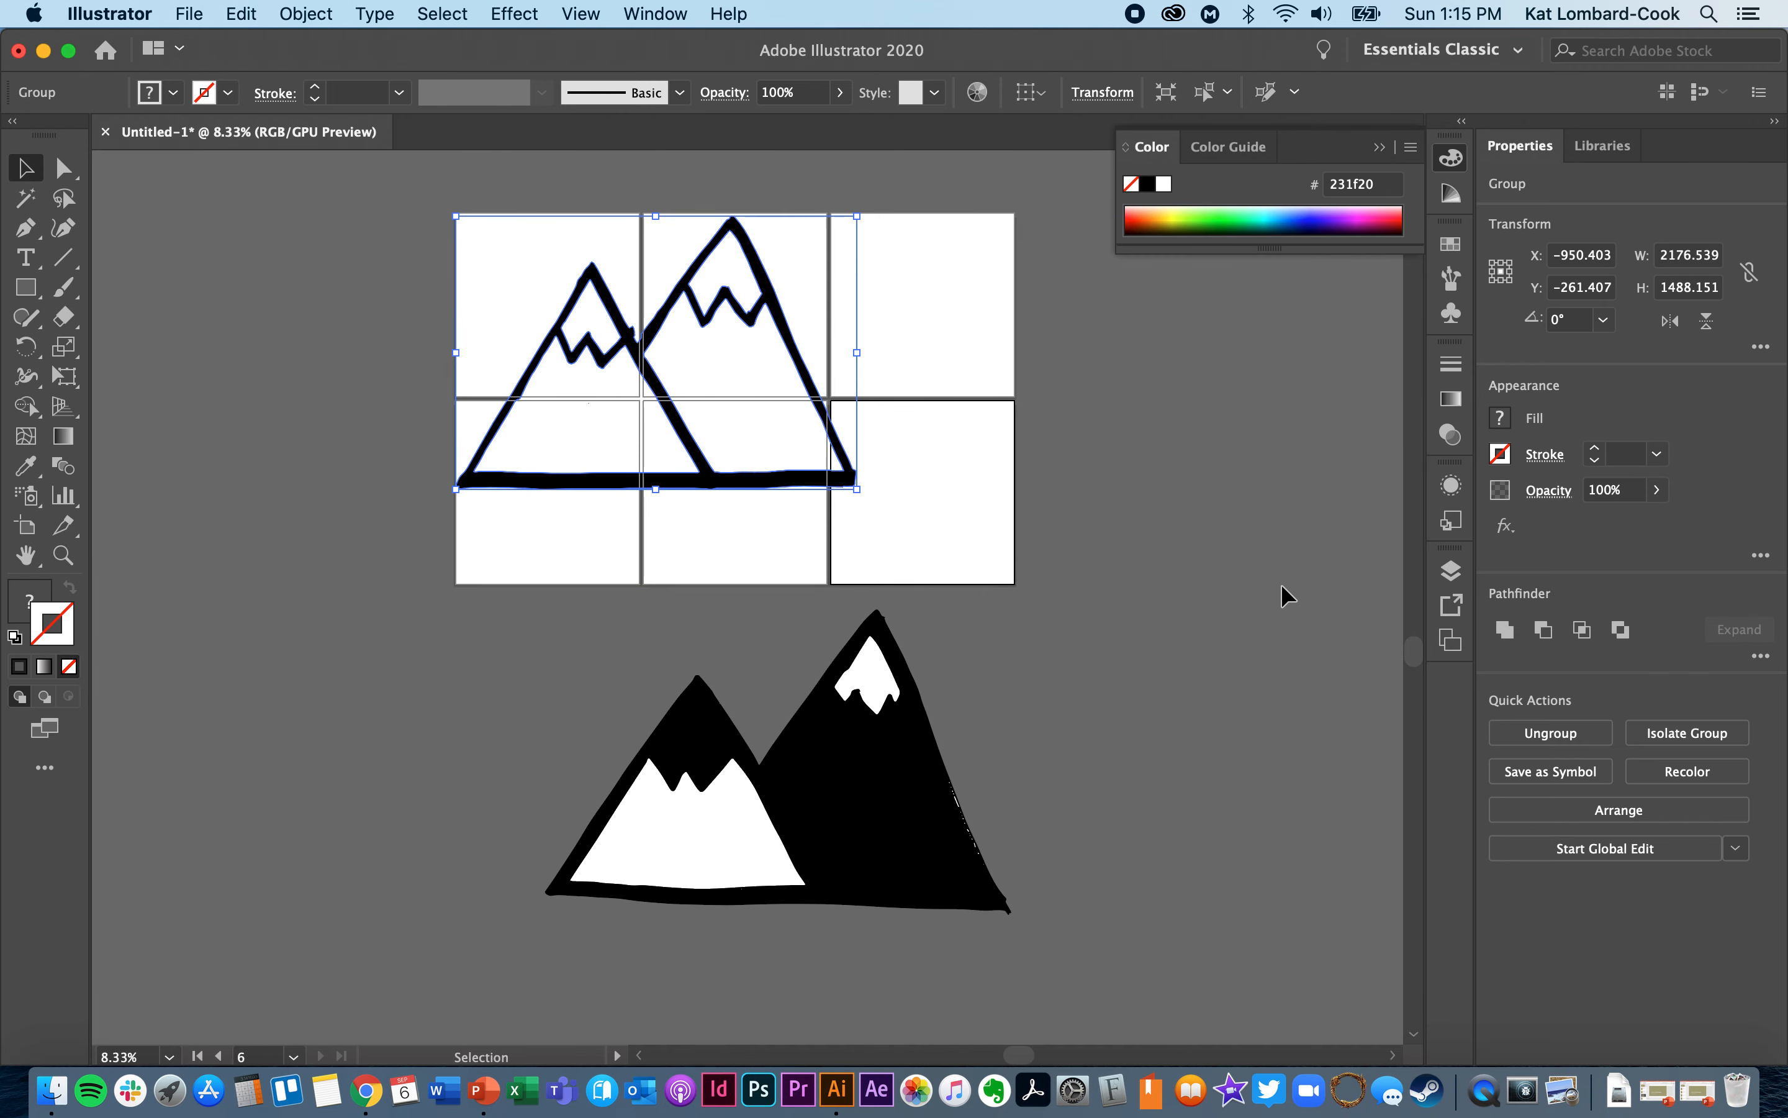
key("shift")
left_click_drag(859, 493, 574, 315)
- Select all pieces of the solid black mountain drawing below the artboards and group them
left_click(673, 876)
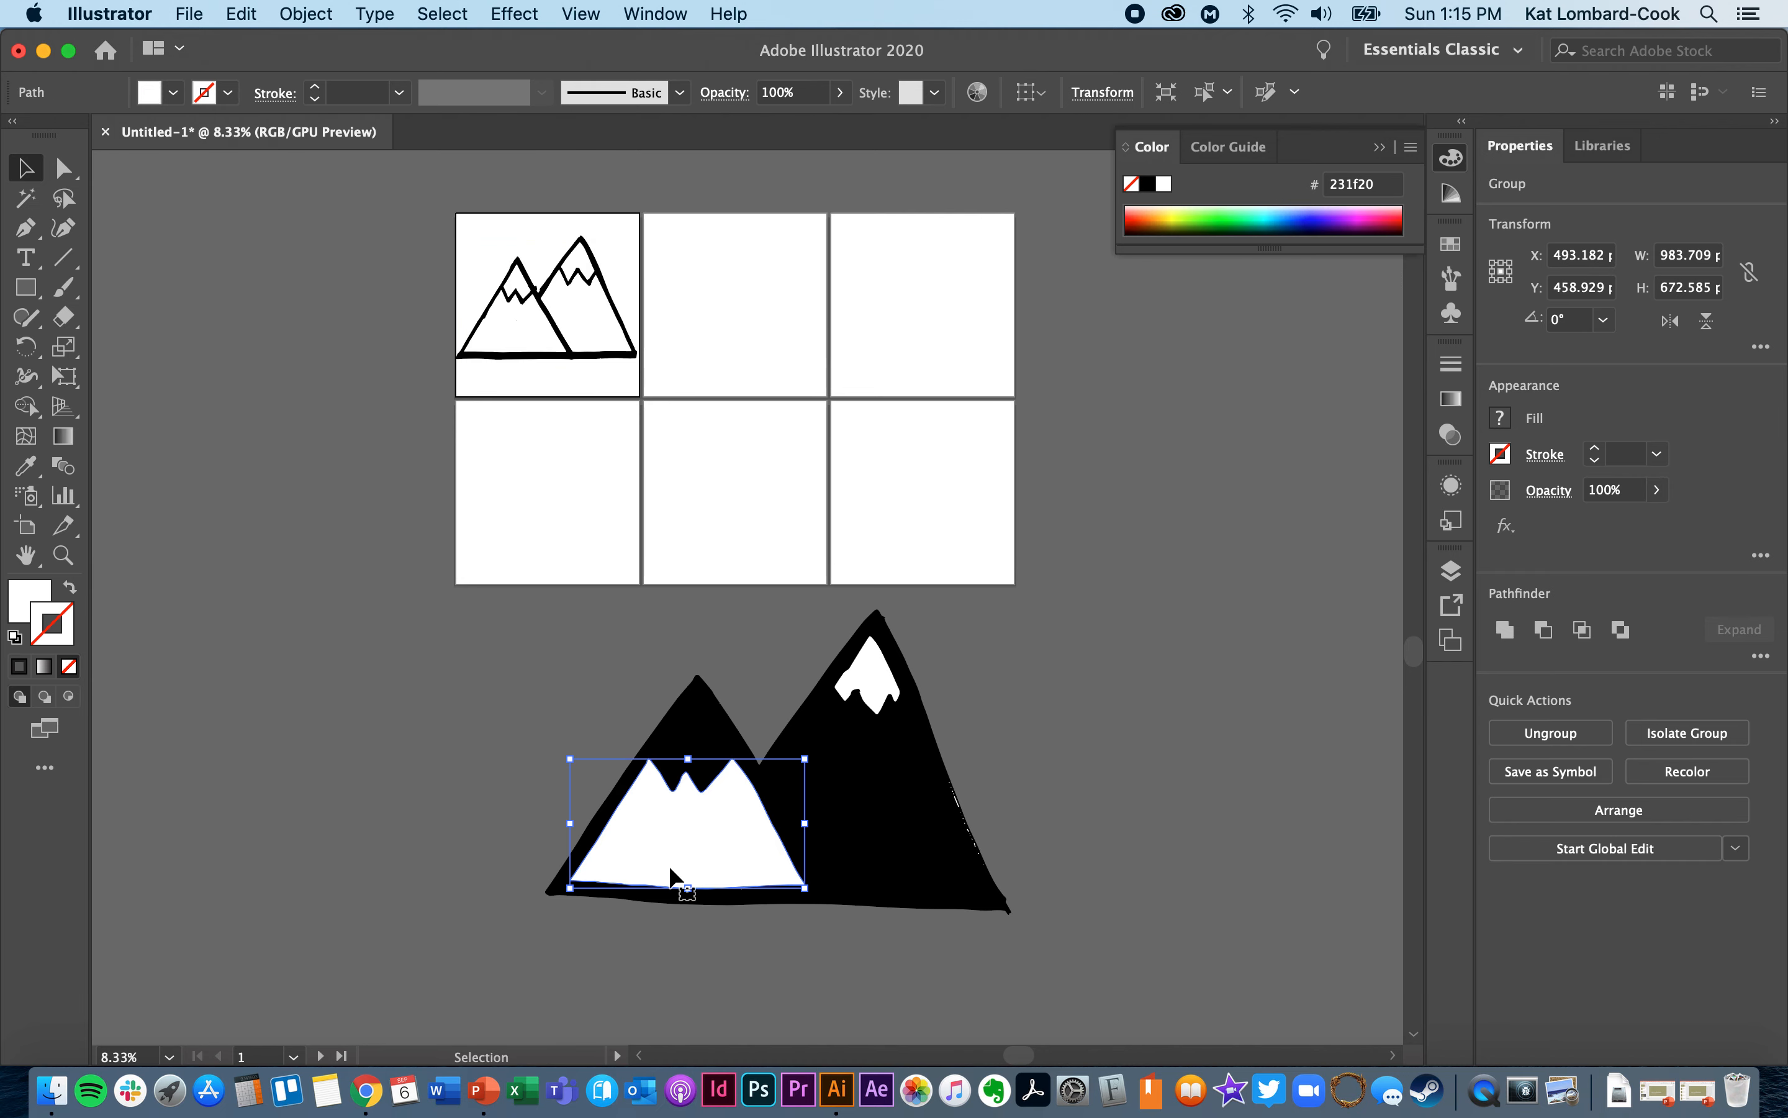
left_click(510, 621)
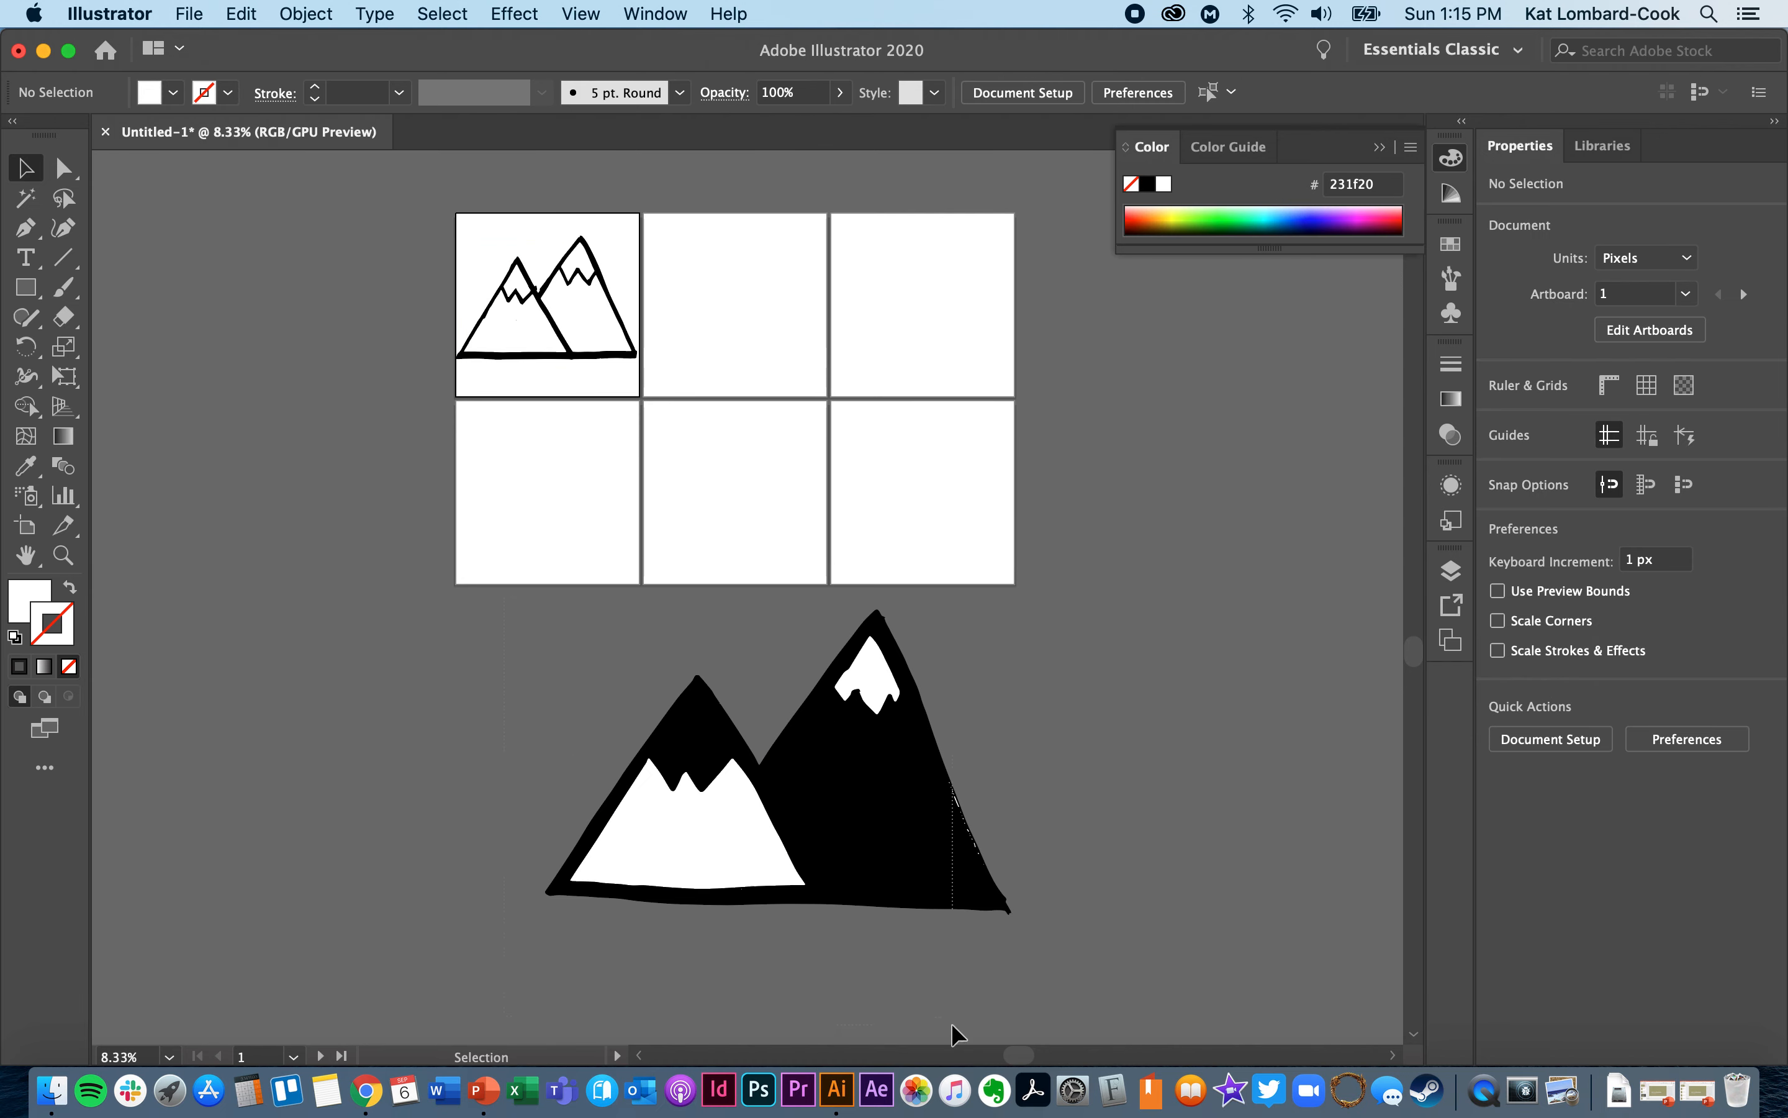
left_click_drag(1150, 978, 1155, 962)
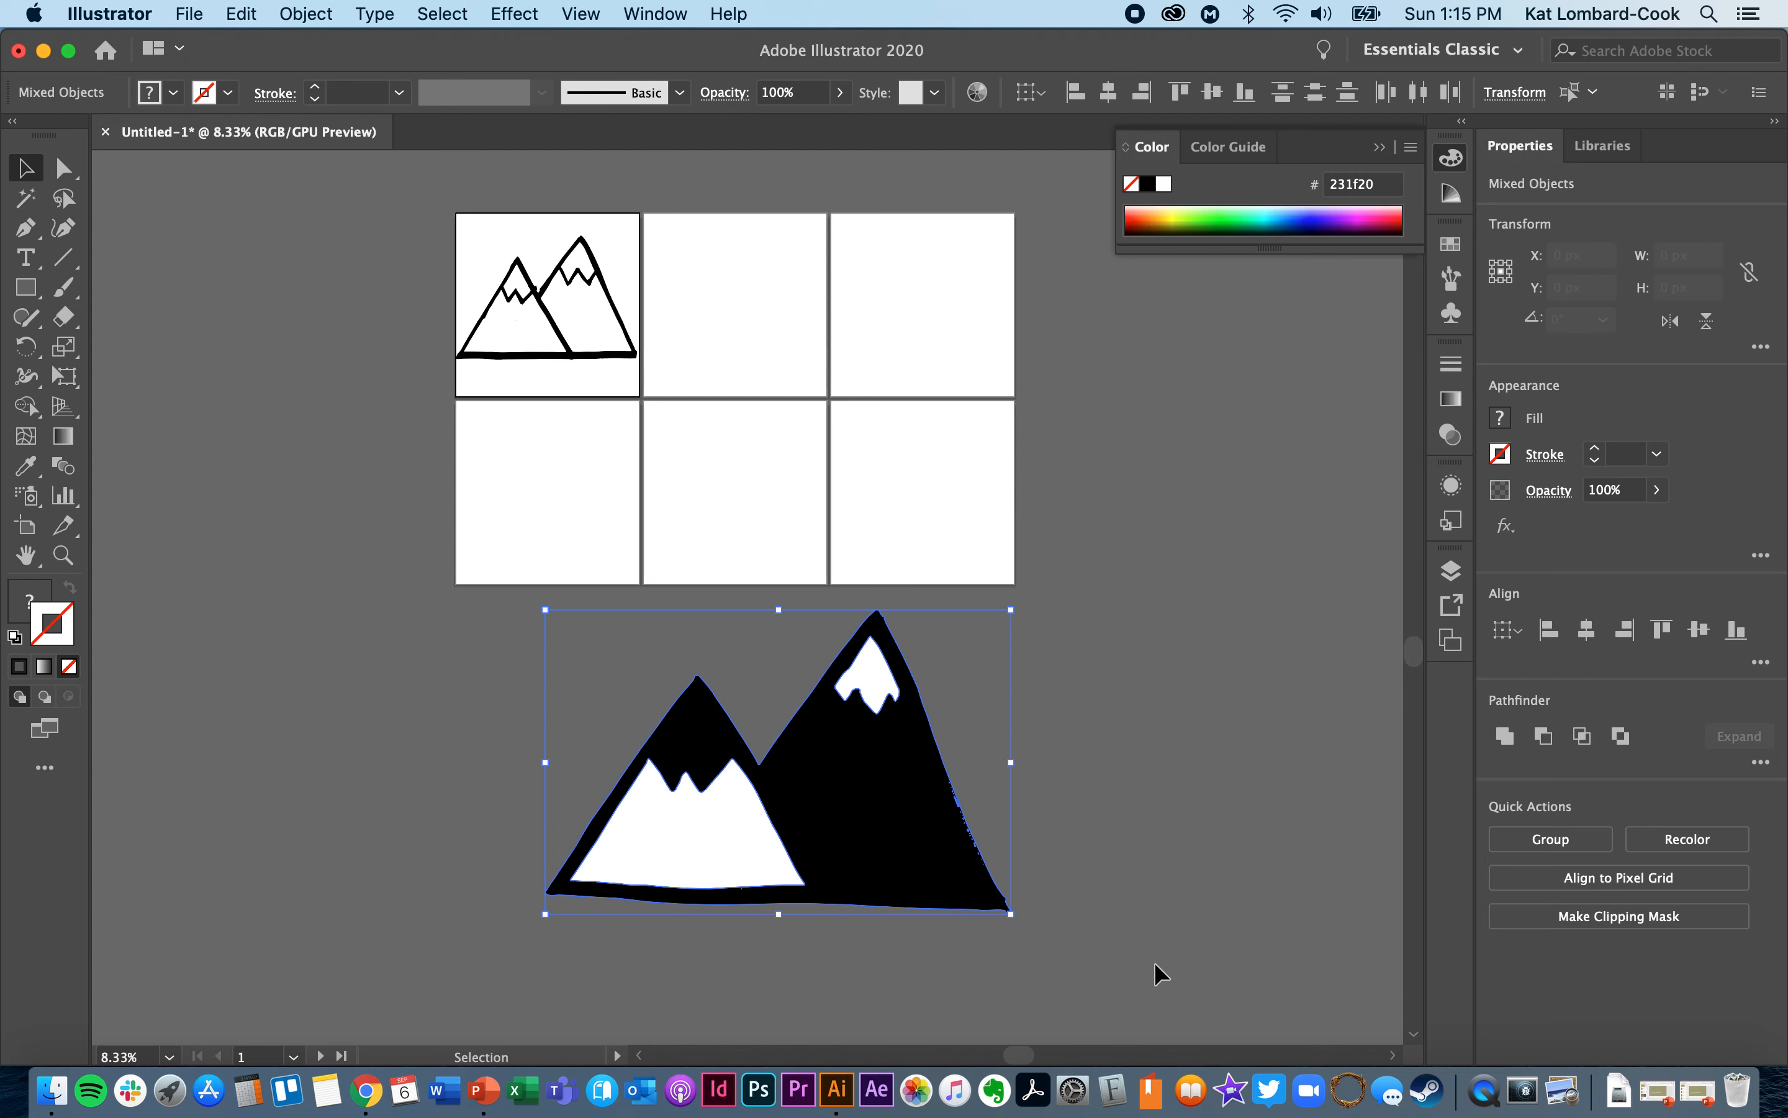
left_click(1578, 850)
- Place the solid mountain group on artboard 4, scaled down proportionally to fit inside, and clear the selection
left_click_drag(914, 872, 828, 544)
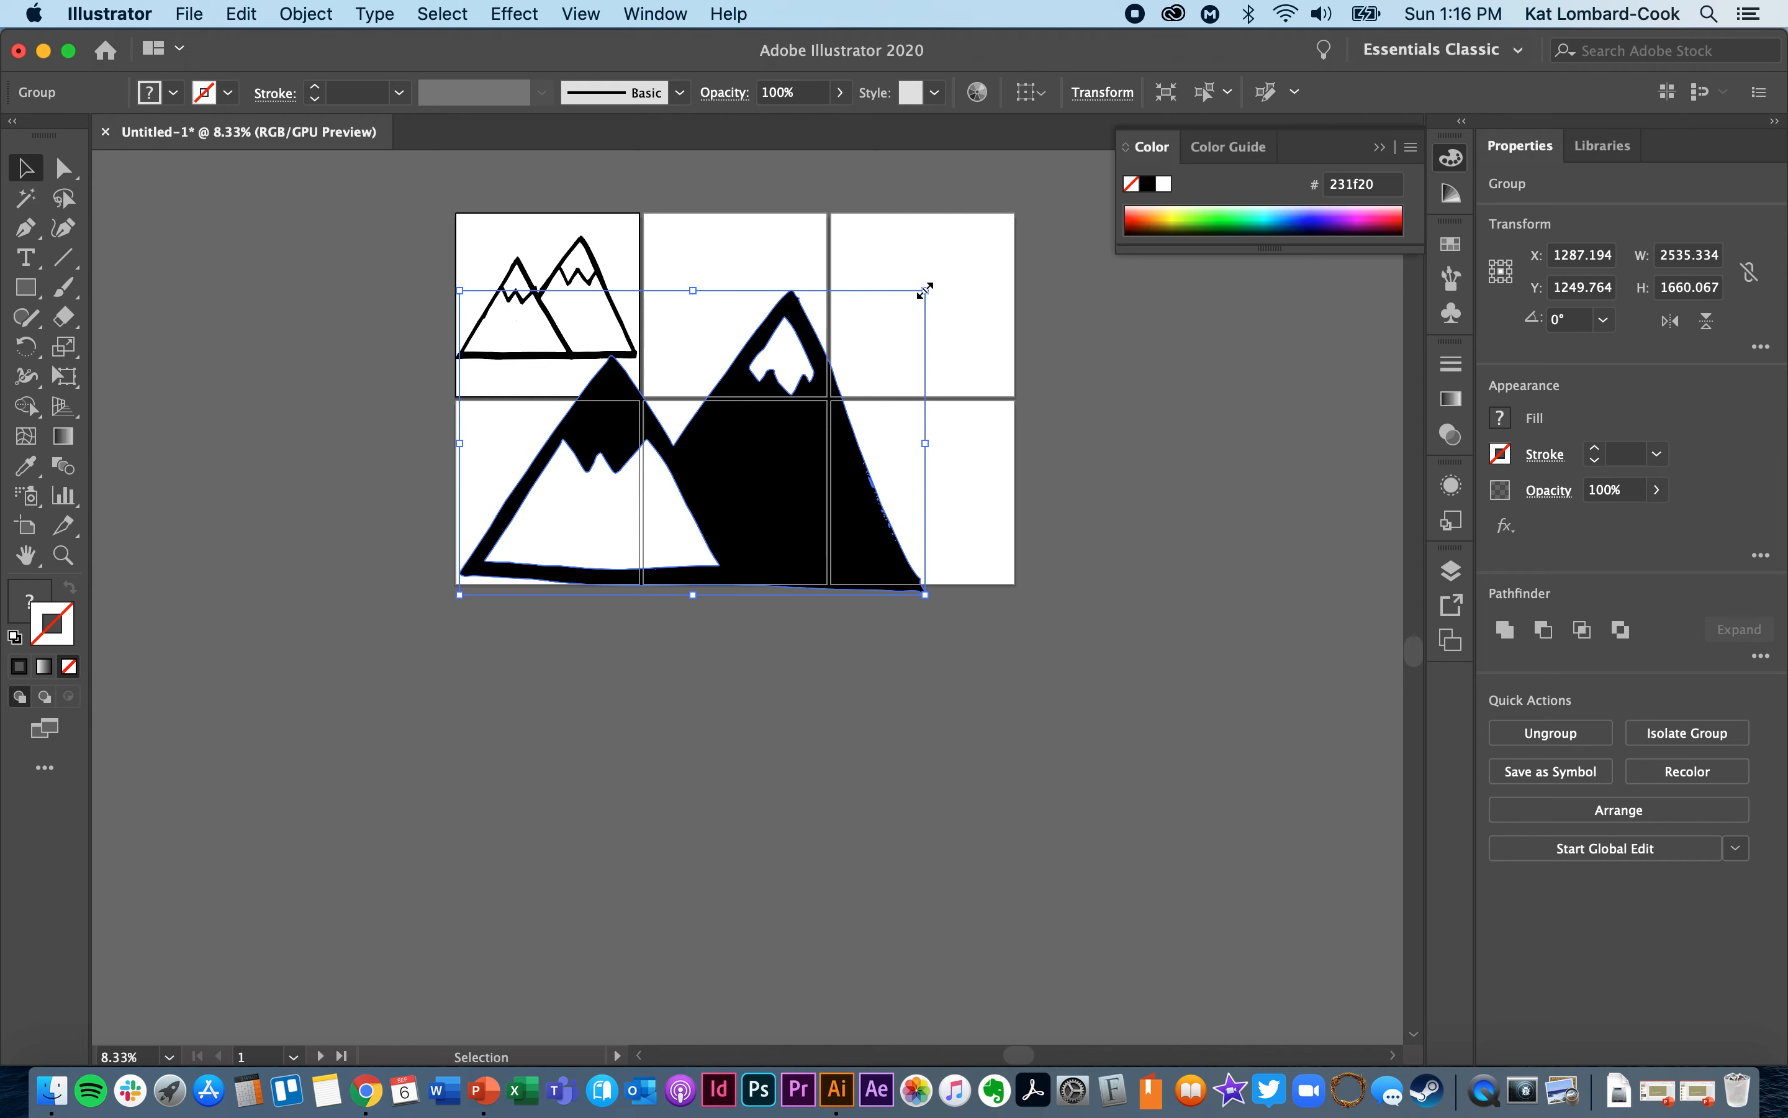
key("shift")
left_click_drag(925, 290, 643, 399)
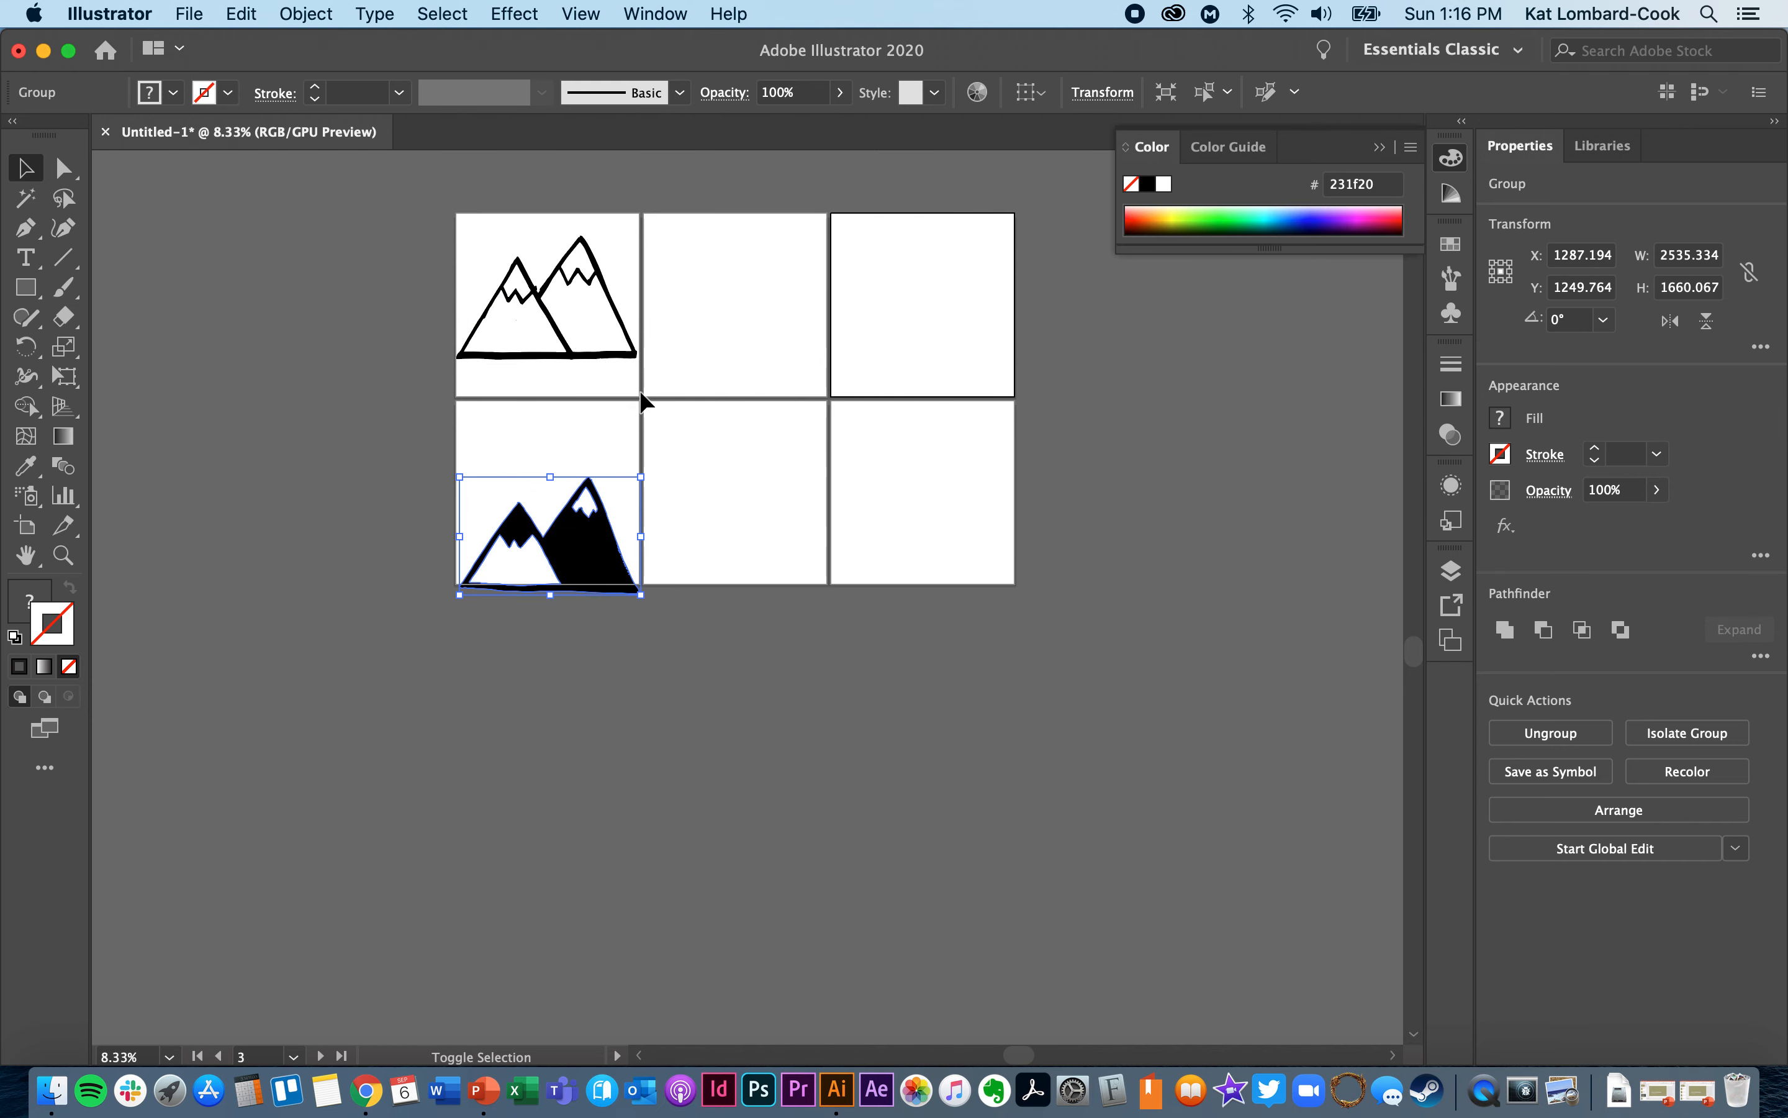
left_click_drag(591, 559, 589, 515)
left_click(714, 497)
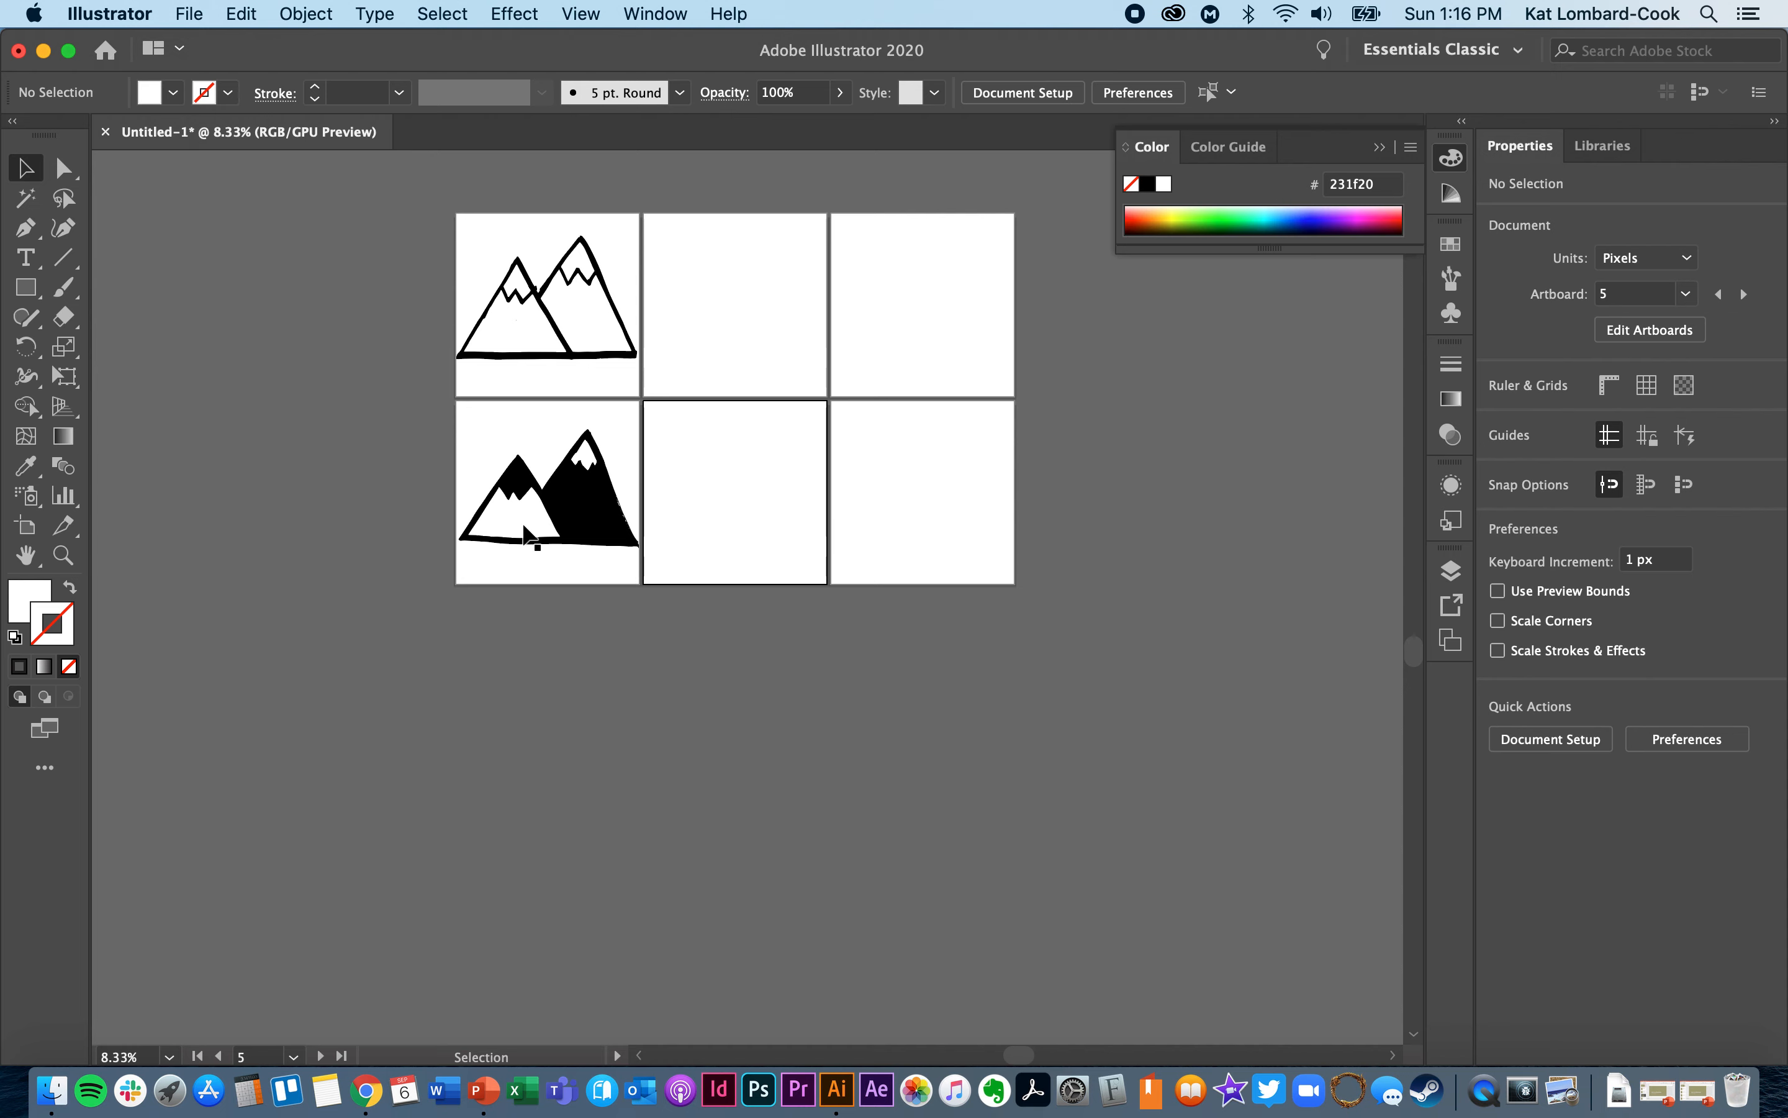
- Ungroup the solid mountain artwork on artboard 4 and clear the selection
key("super+0")
scroll(523, 525, "left", 6)
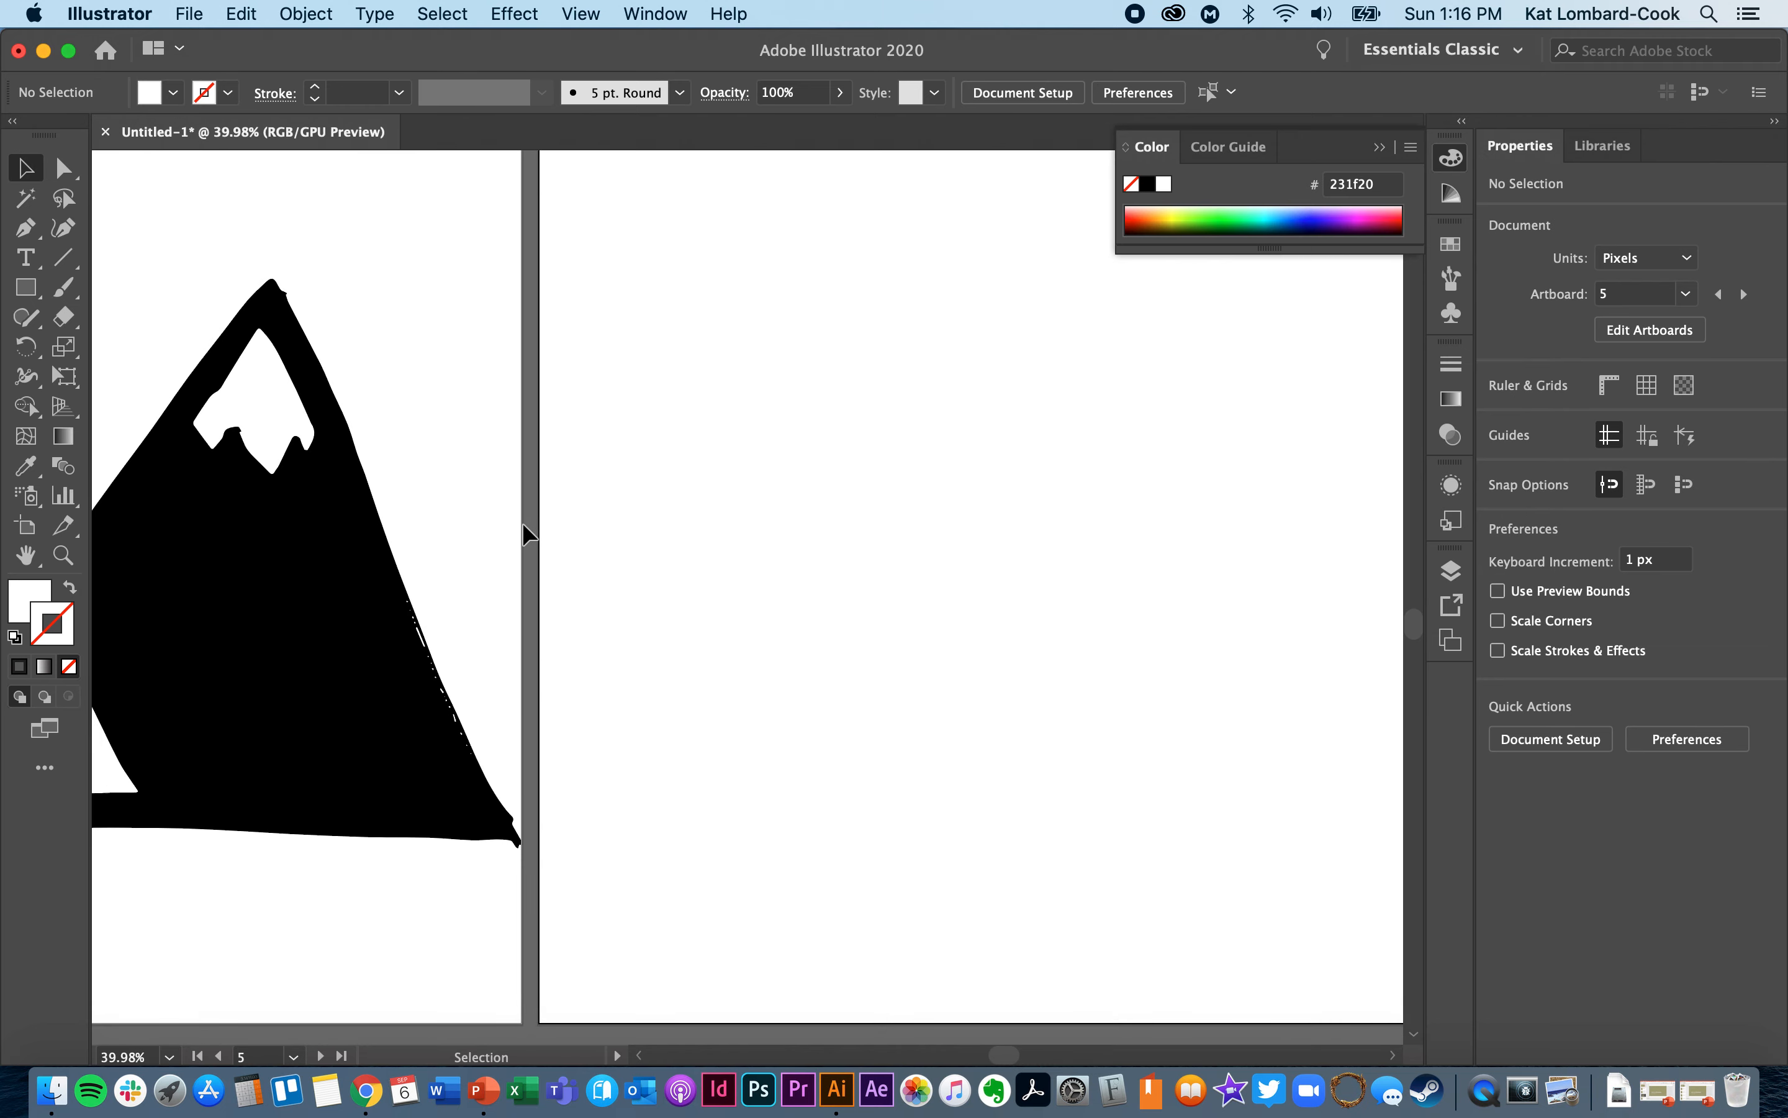
scroll(524, 525, "left", 5)
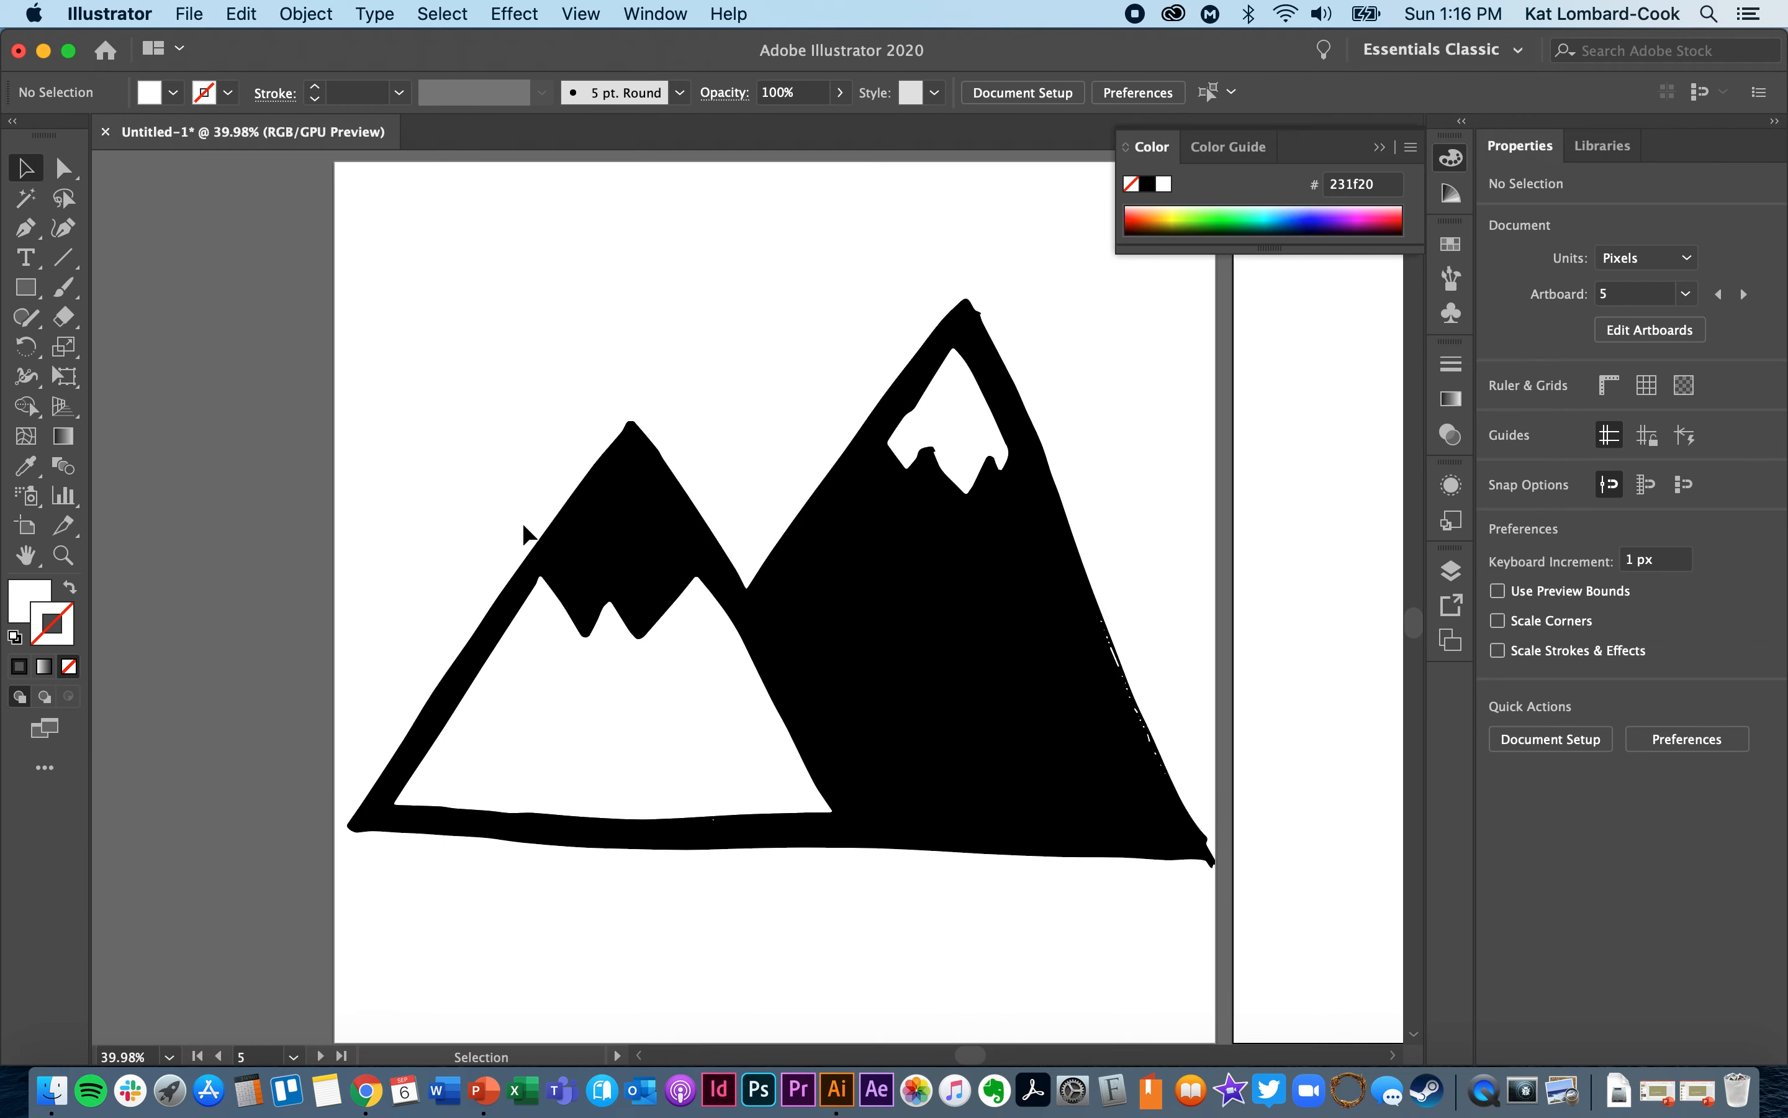
left_click(570, 733)
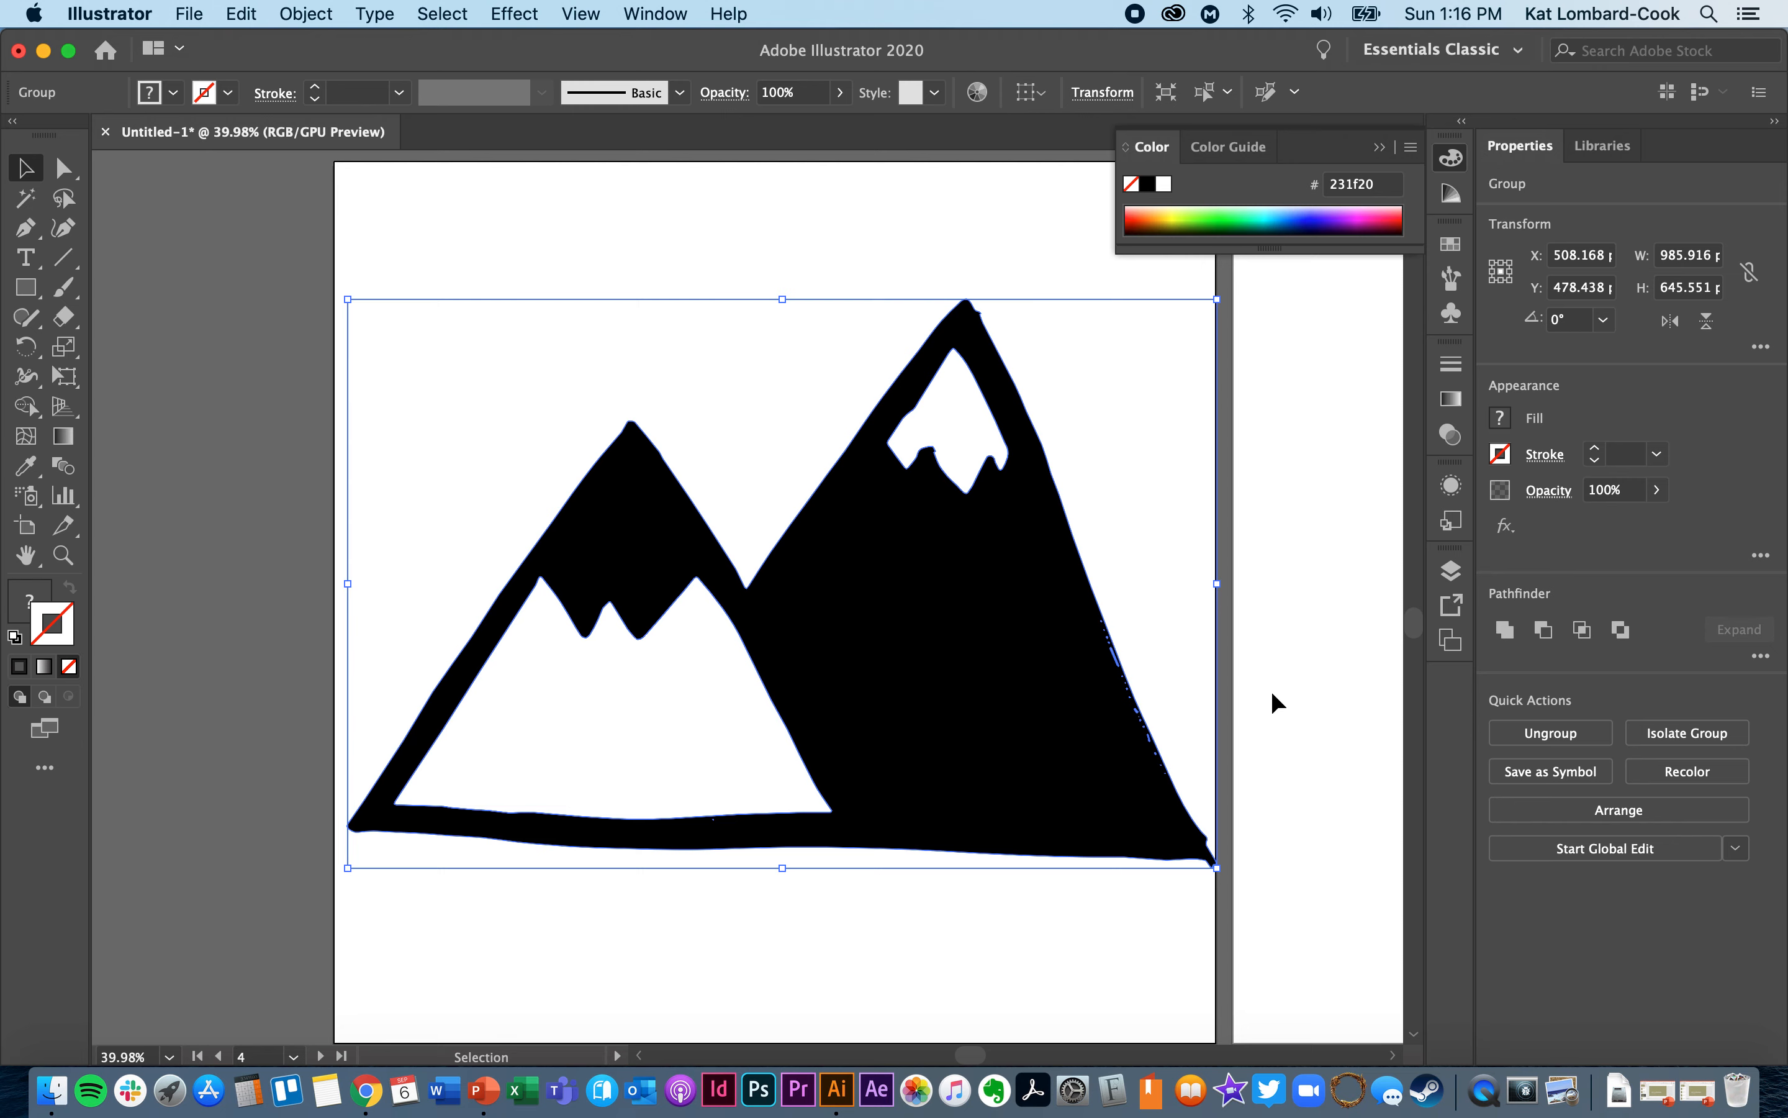
left_click(1533, 733)
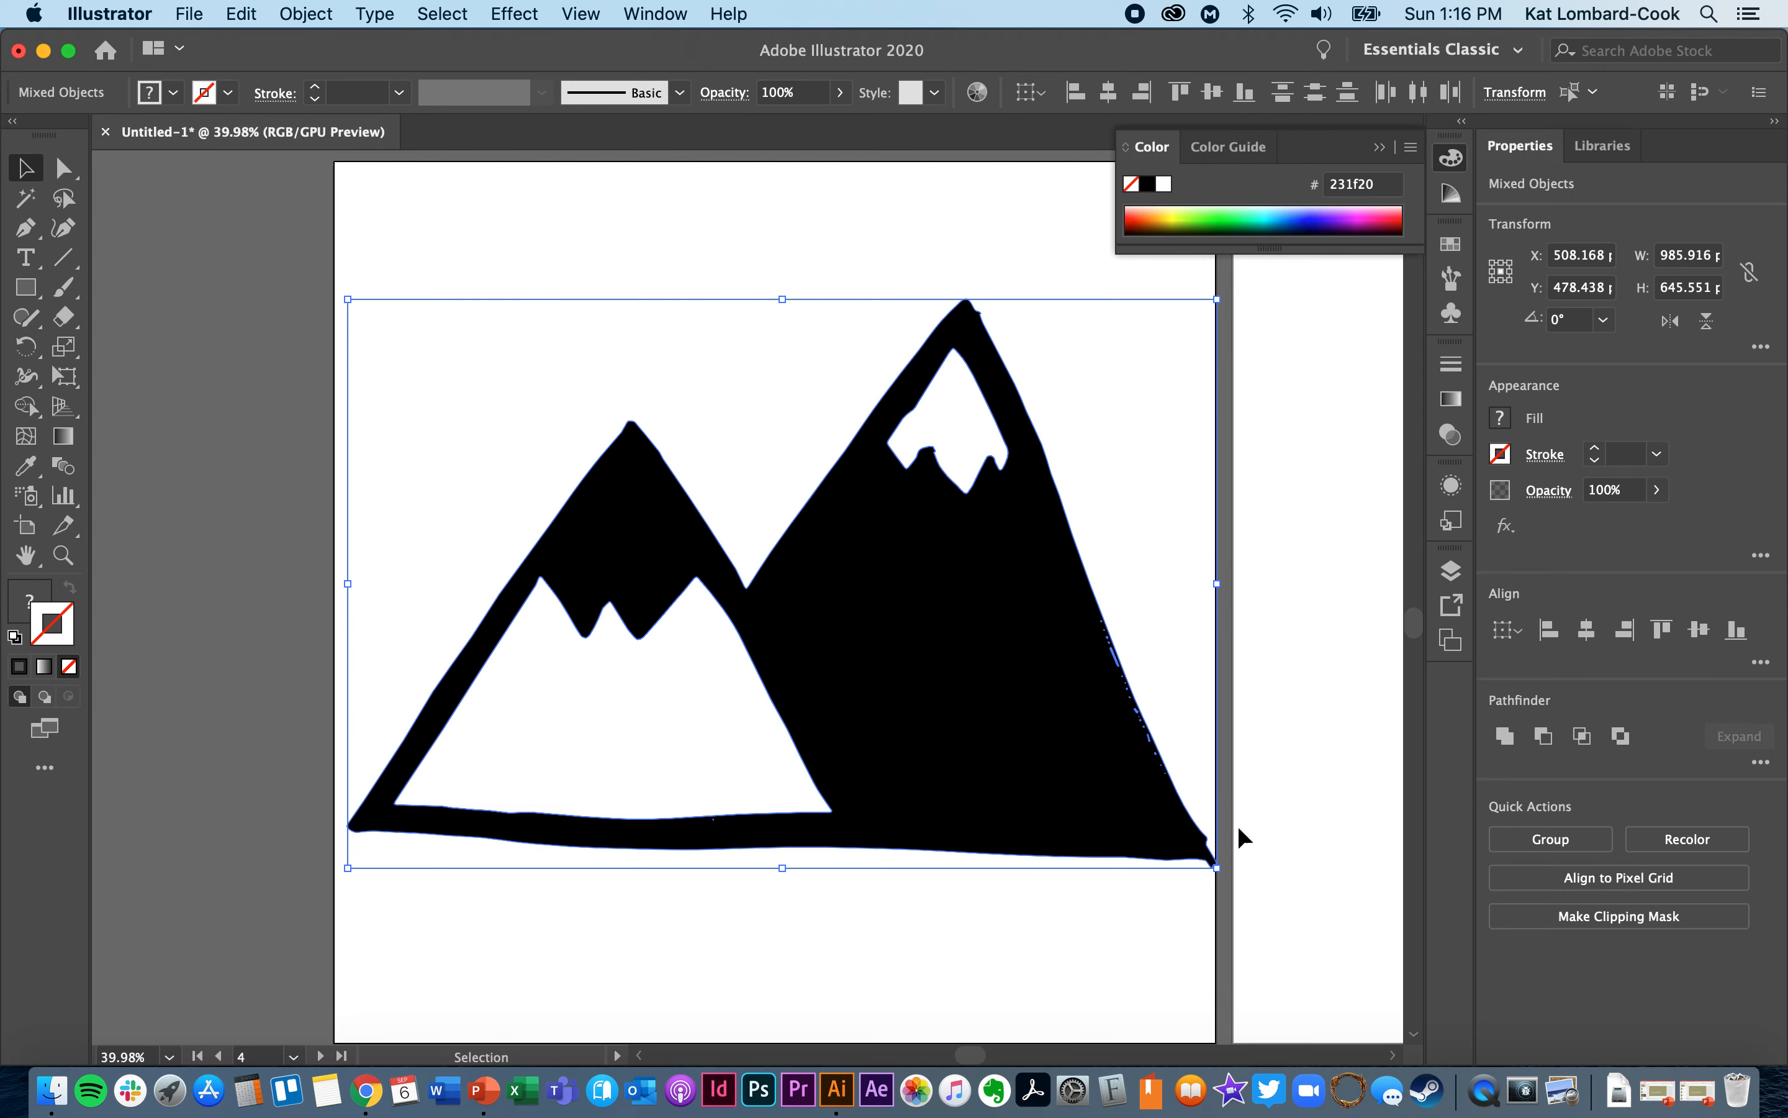
left_click(891, 919)
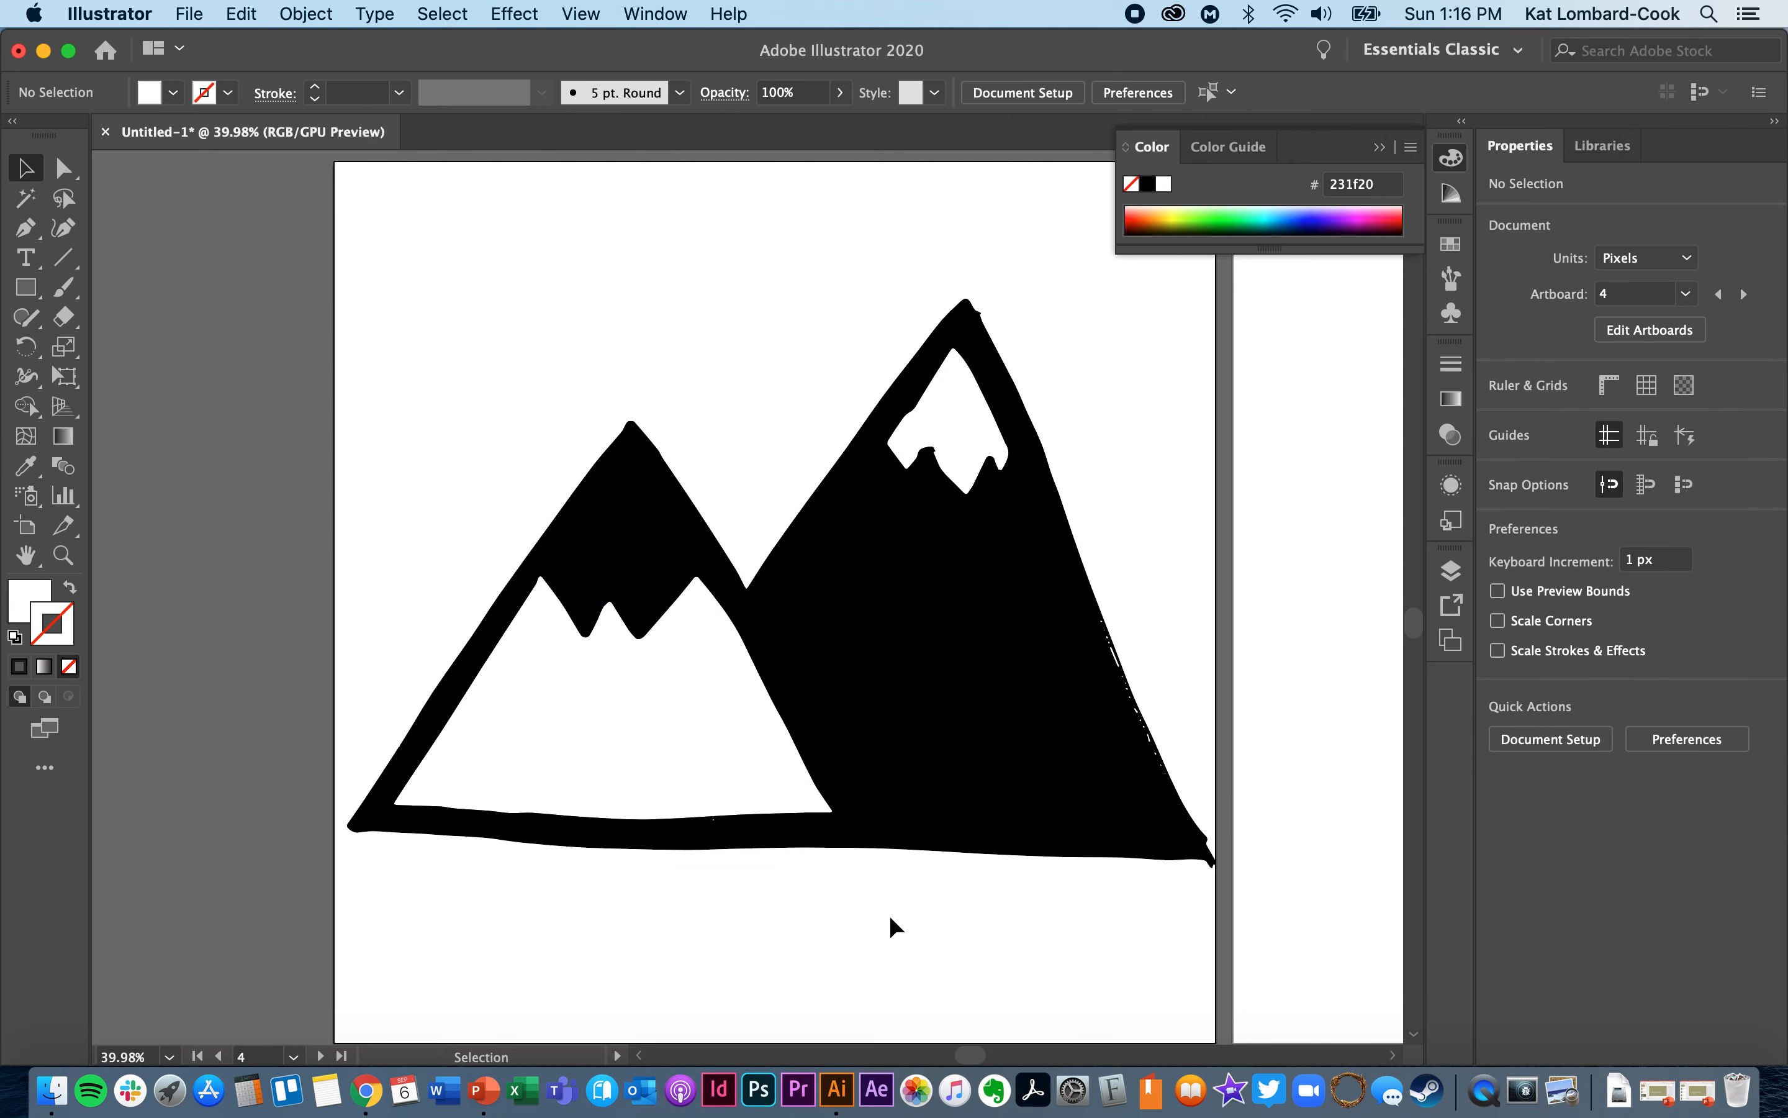
- Fill the smaller mountain's white lower area with the yellow swatch C=5 M=0 Y=90 K=0
left_click(691, 743)
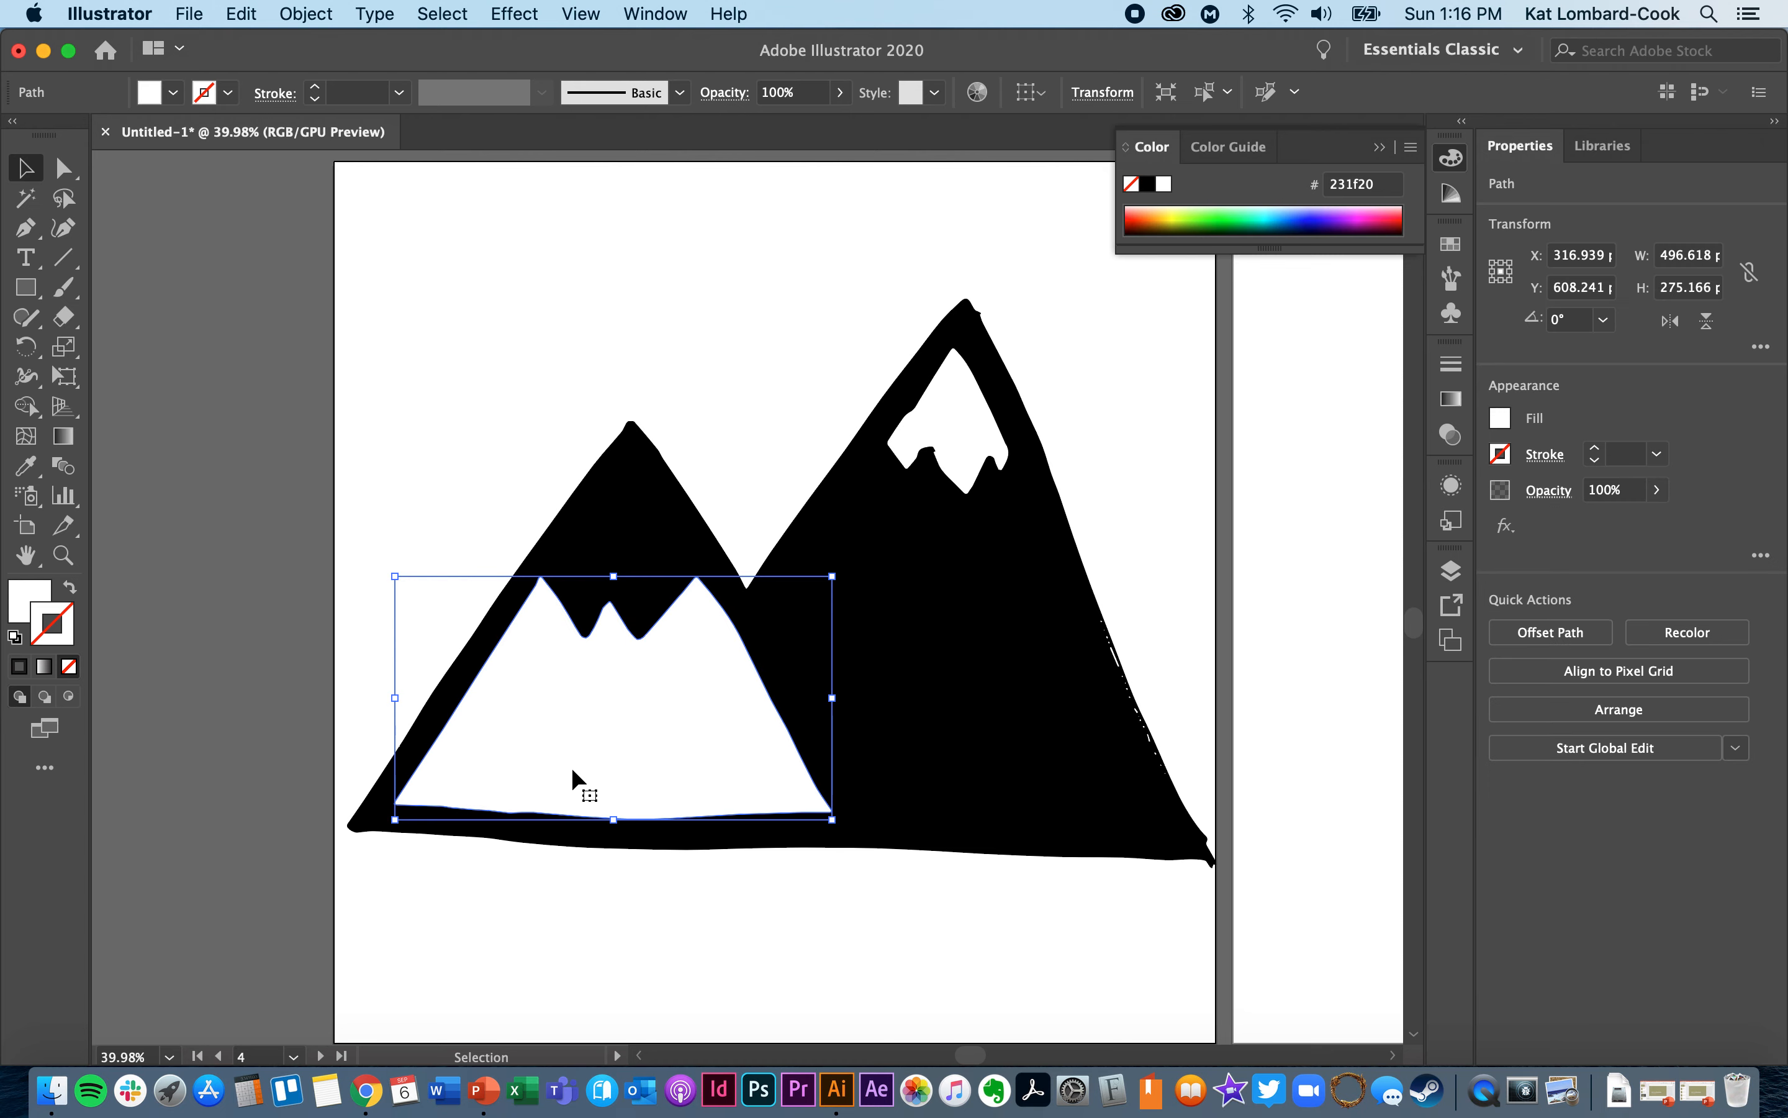
left_click(42, 589)
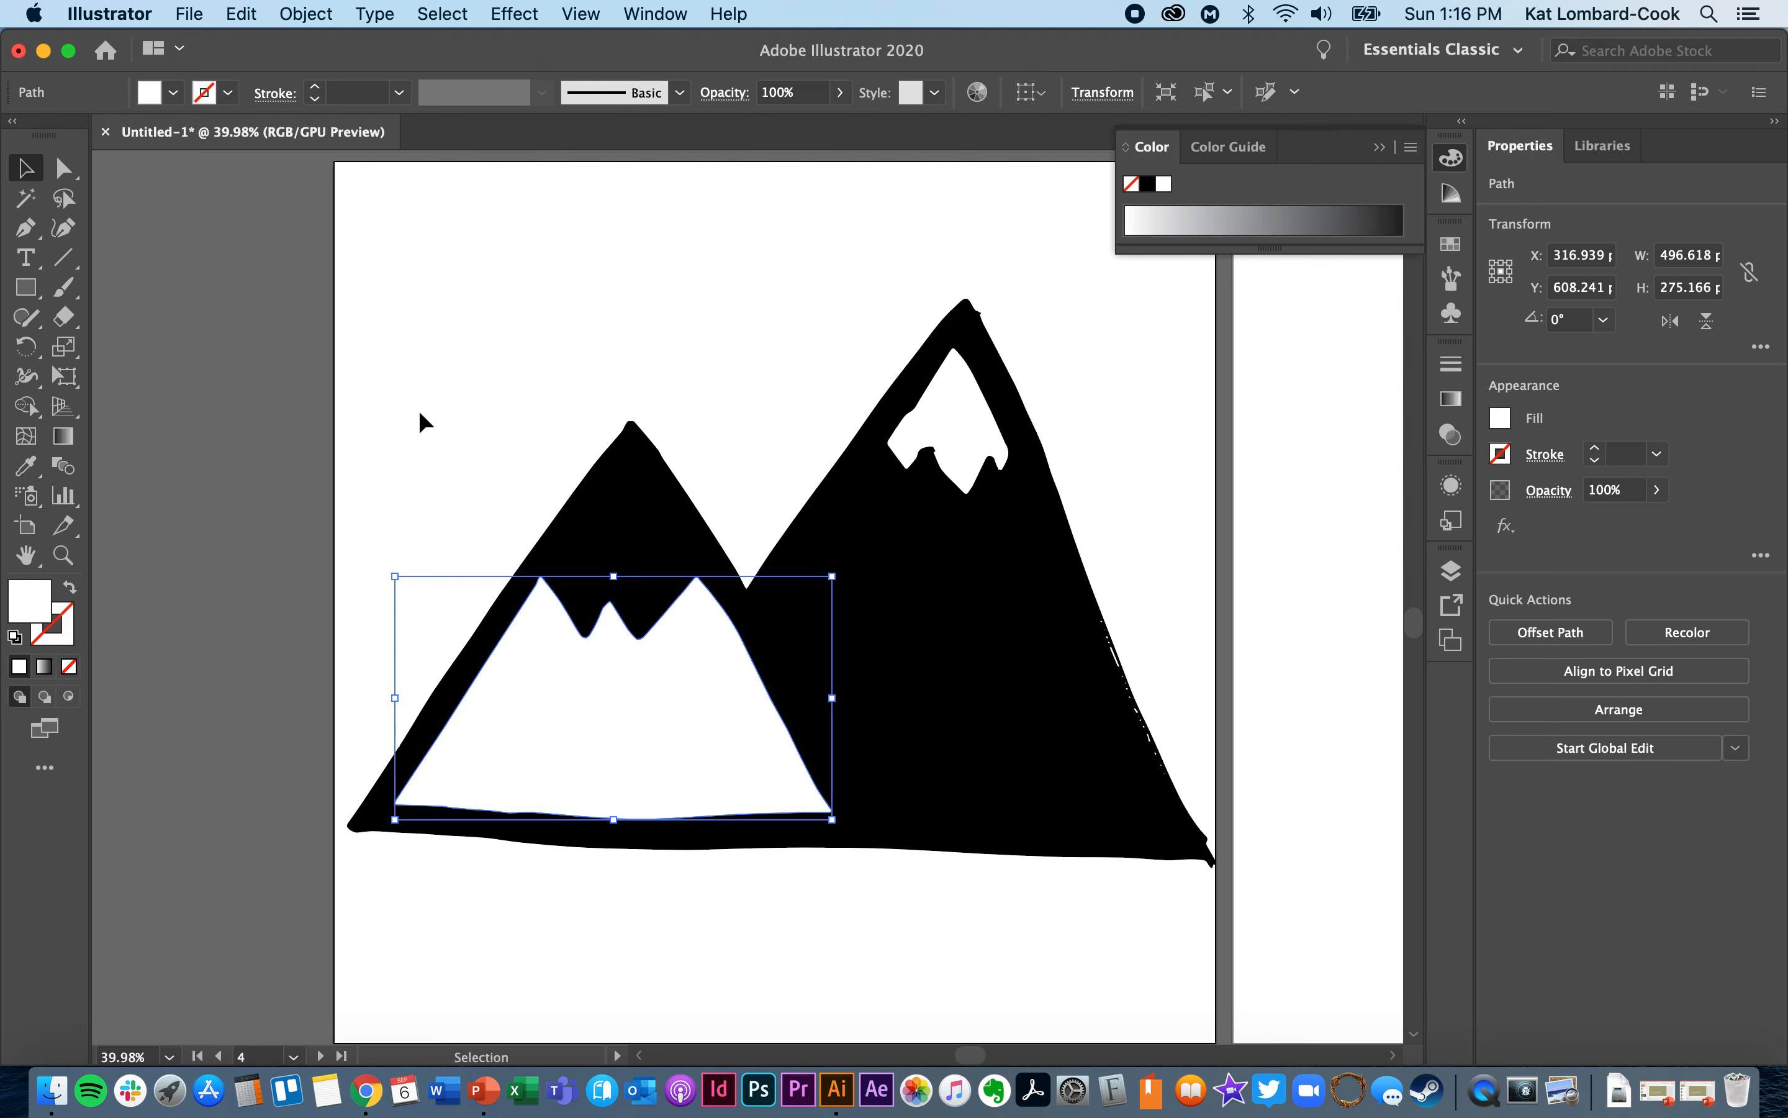
left_click(1453, 194)
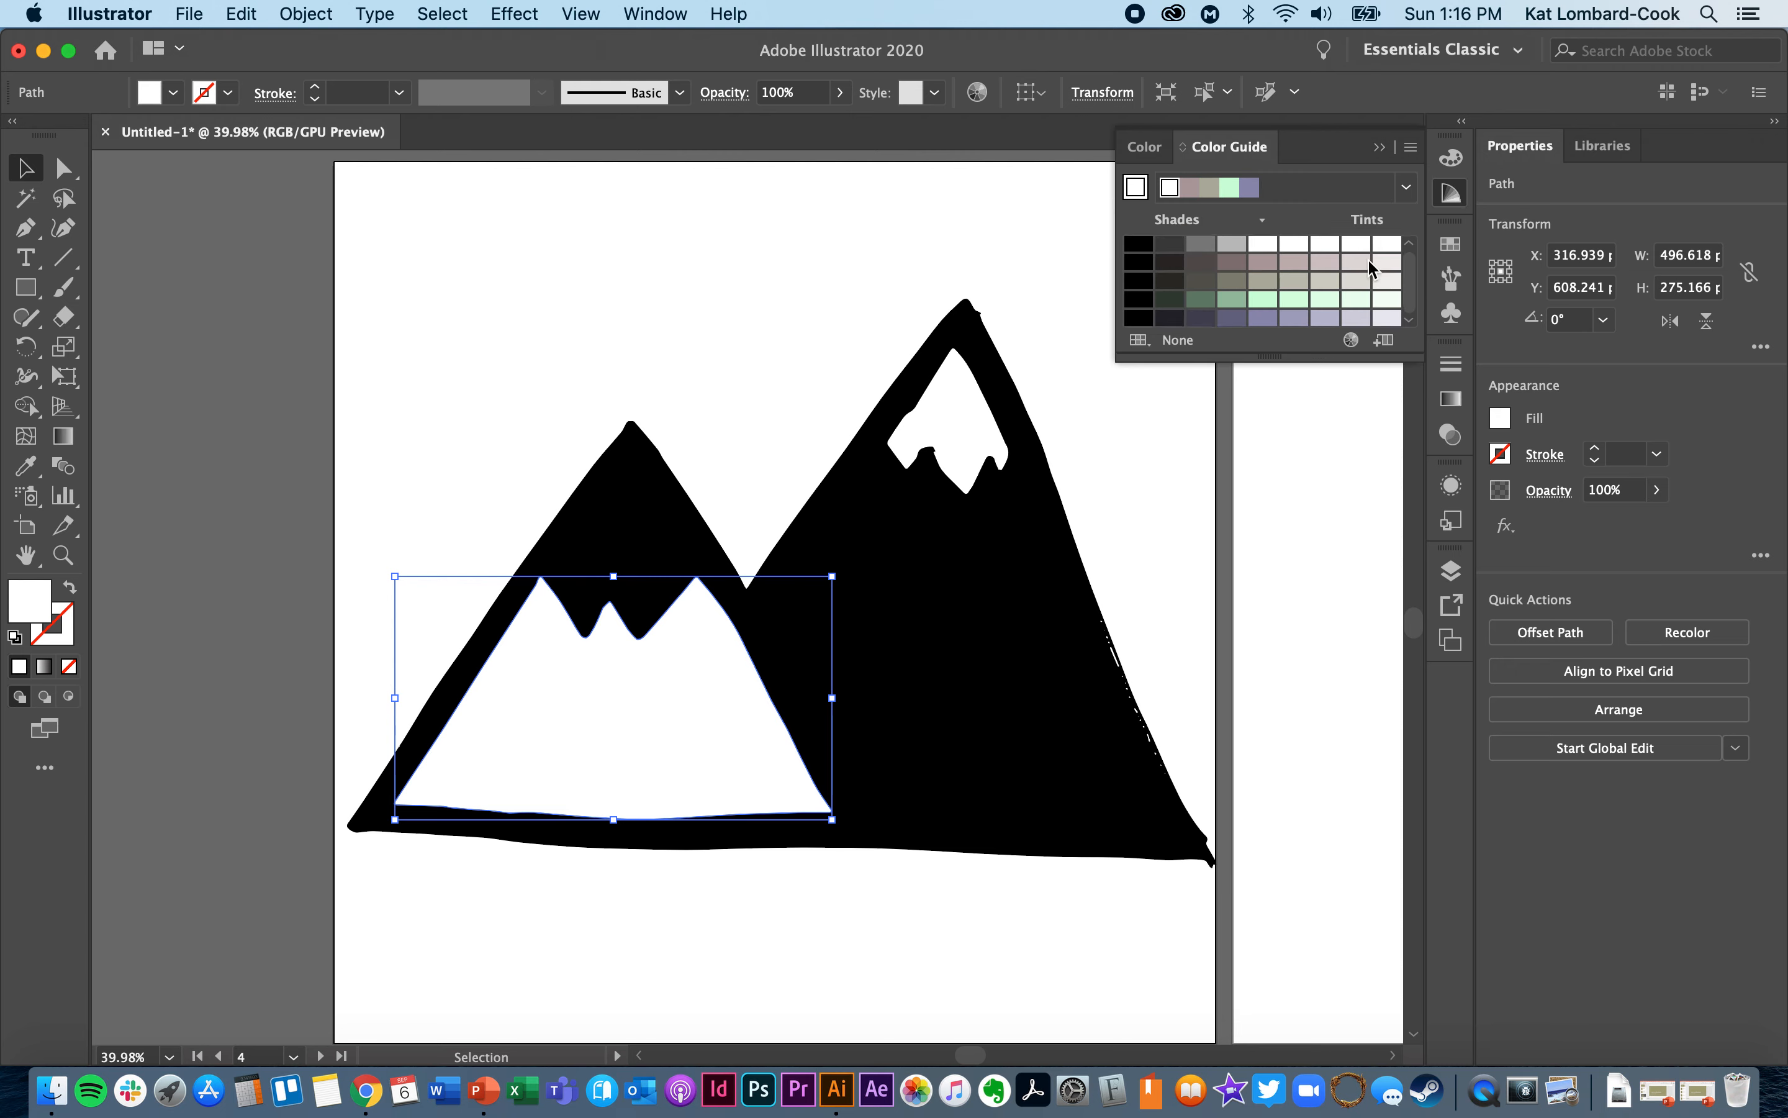
left_click(1453, 244)
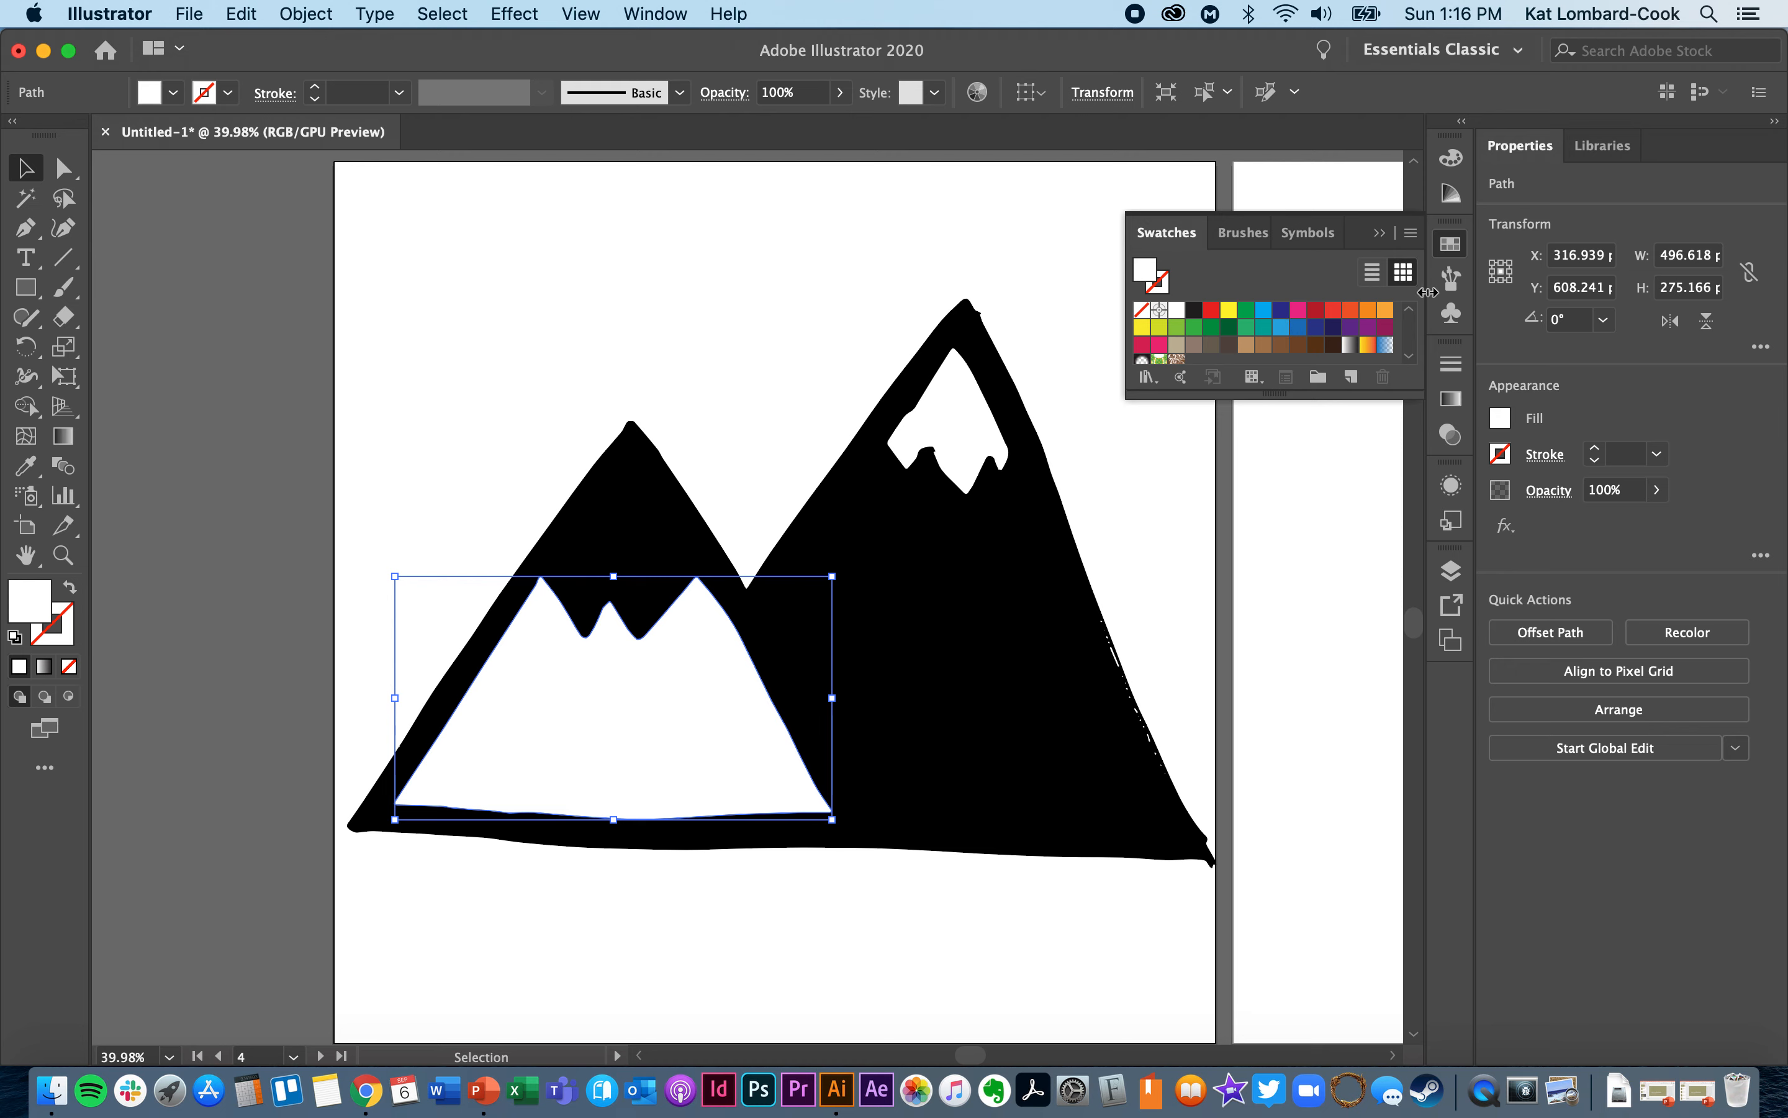
left_click(1142, 328)
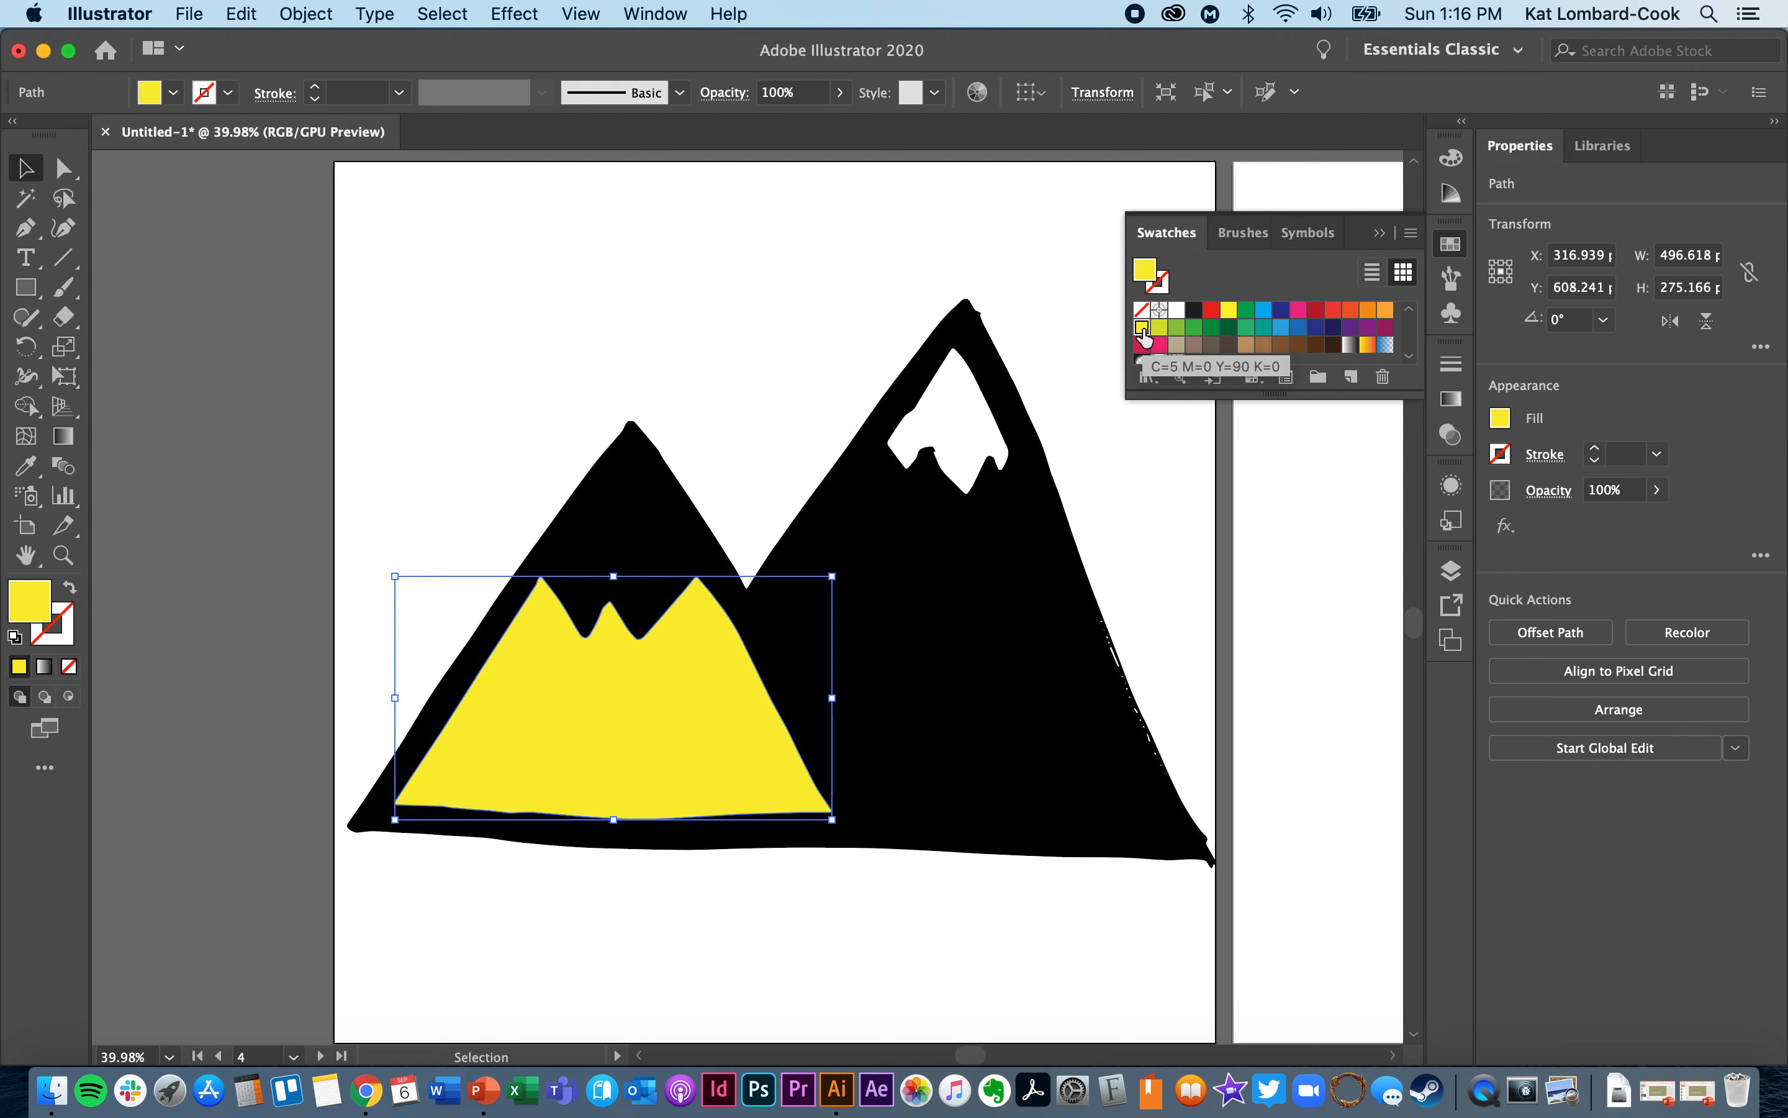
left_click(736, 257)
left_click(637, 738)
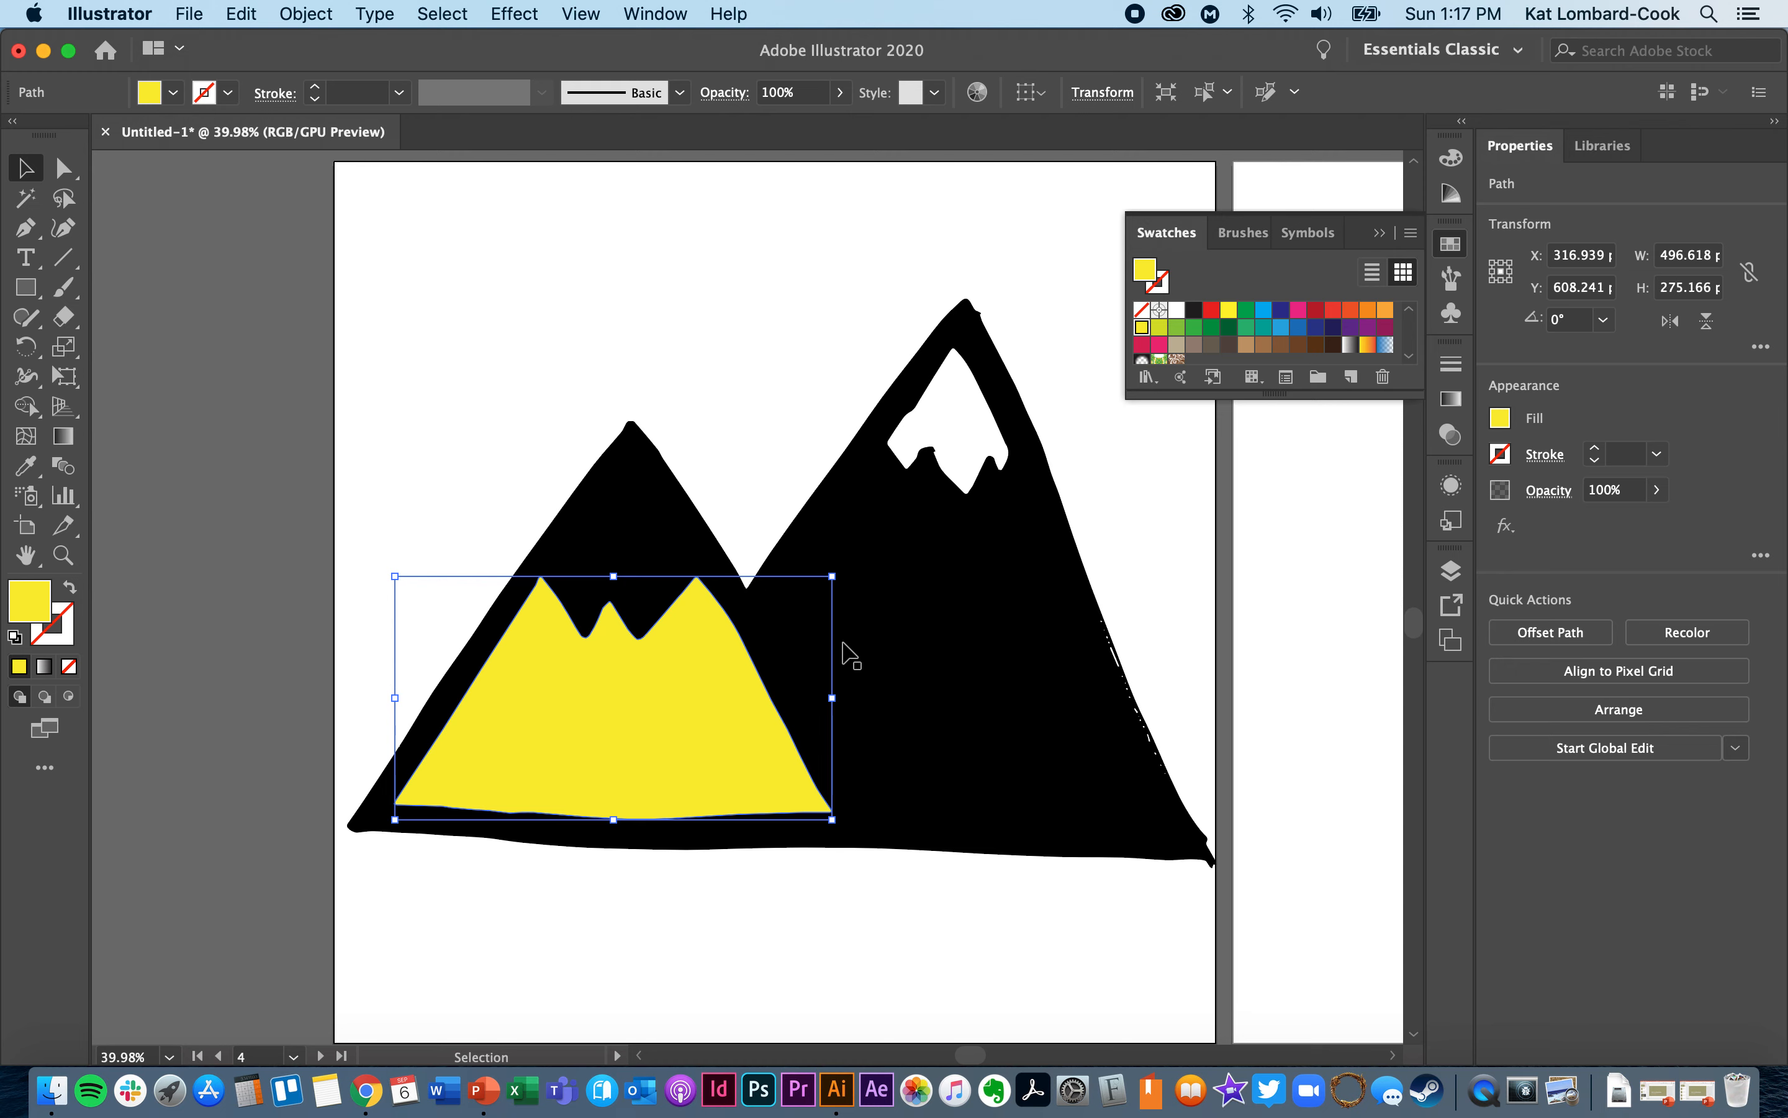
left_click(790, 387)
left_click(665, 714)
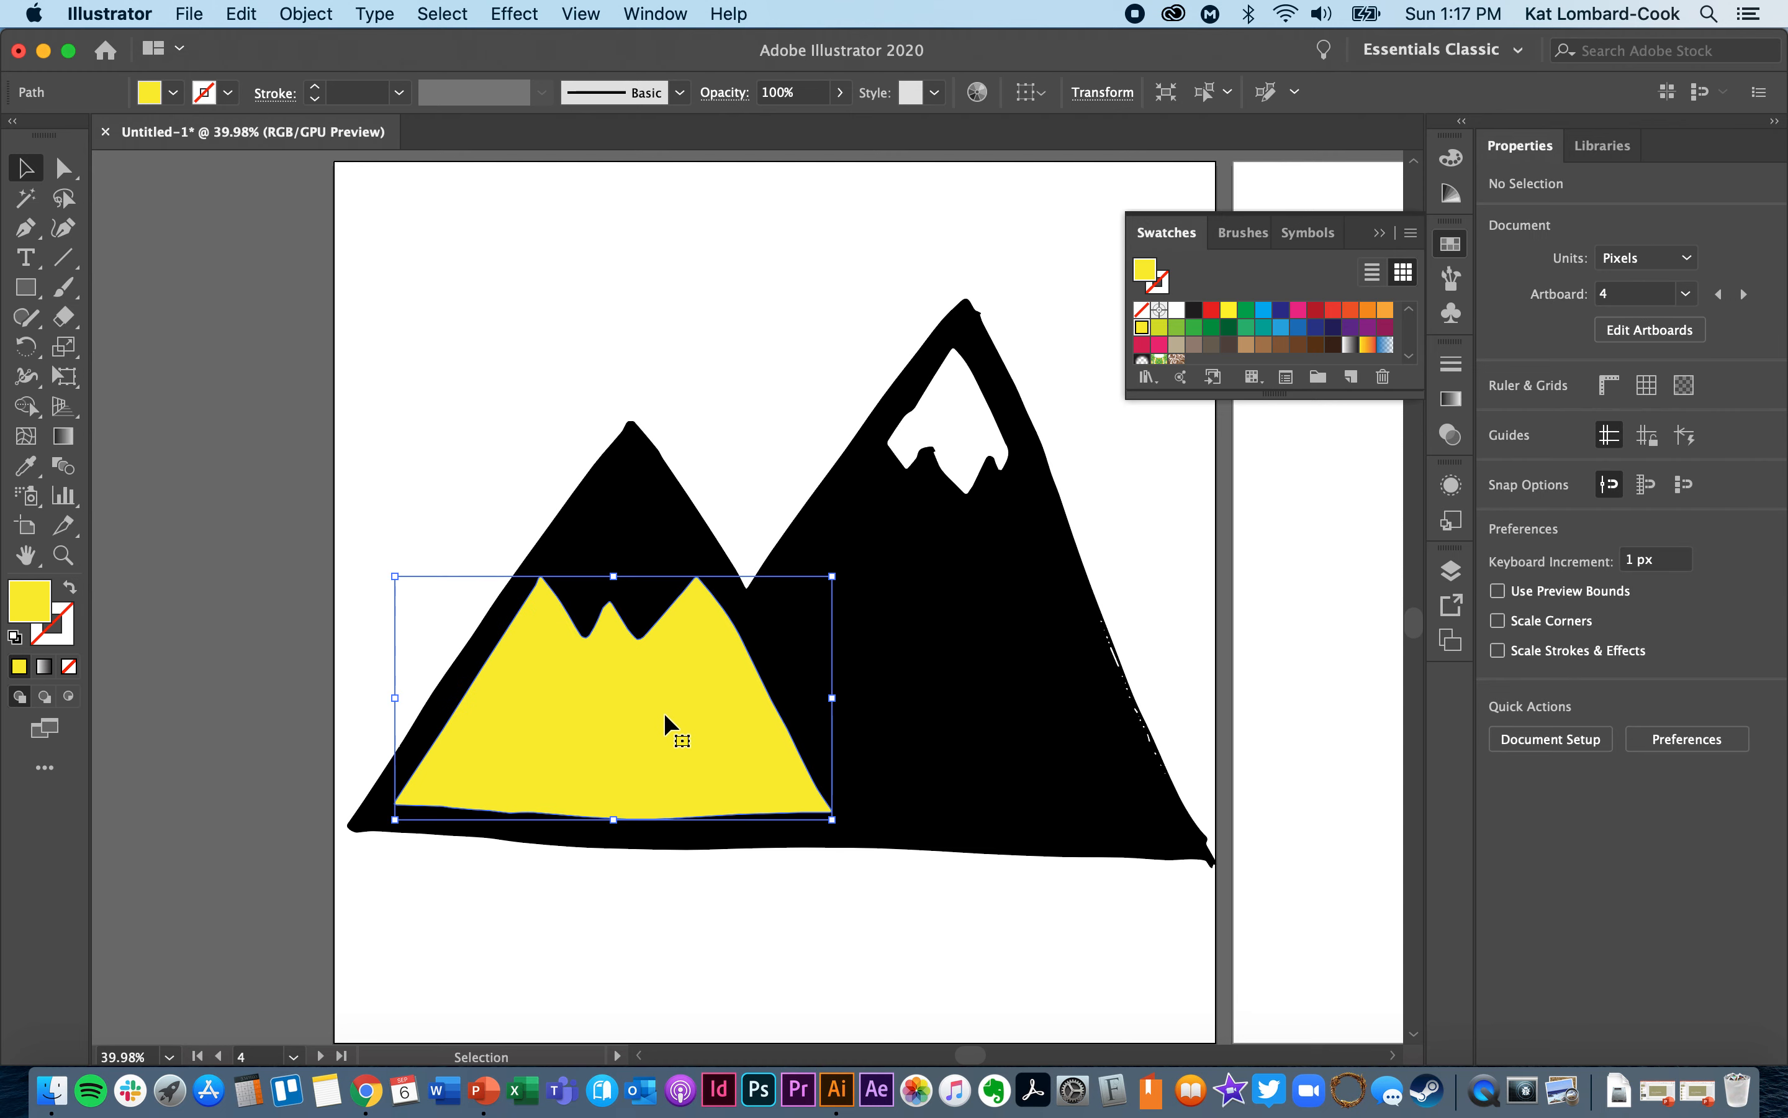
- Fill the black mountain compound path with a dark red swatch and clear the selection
left_click(954, 638)
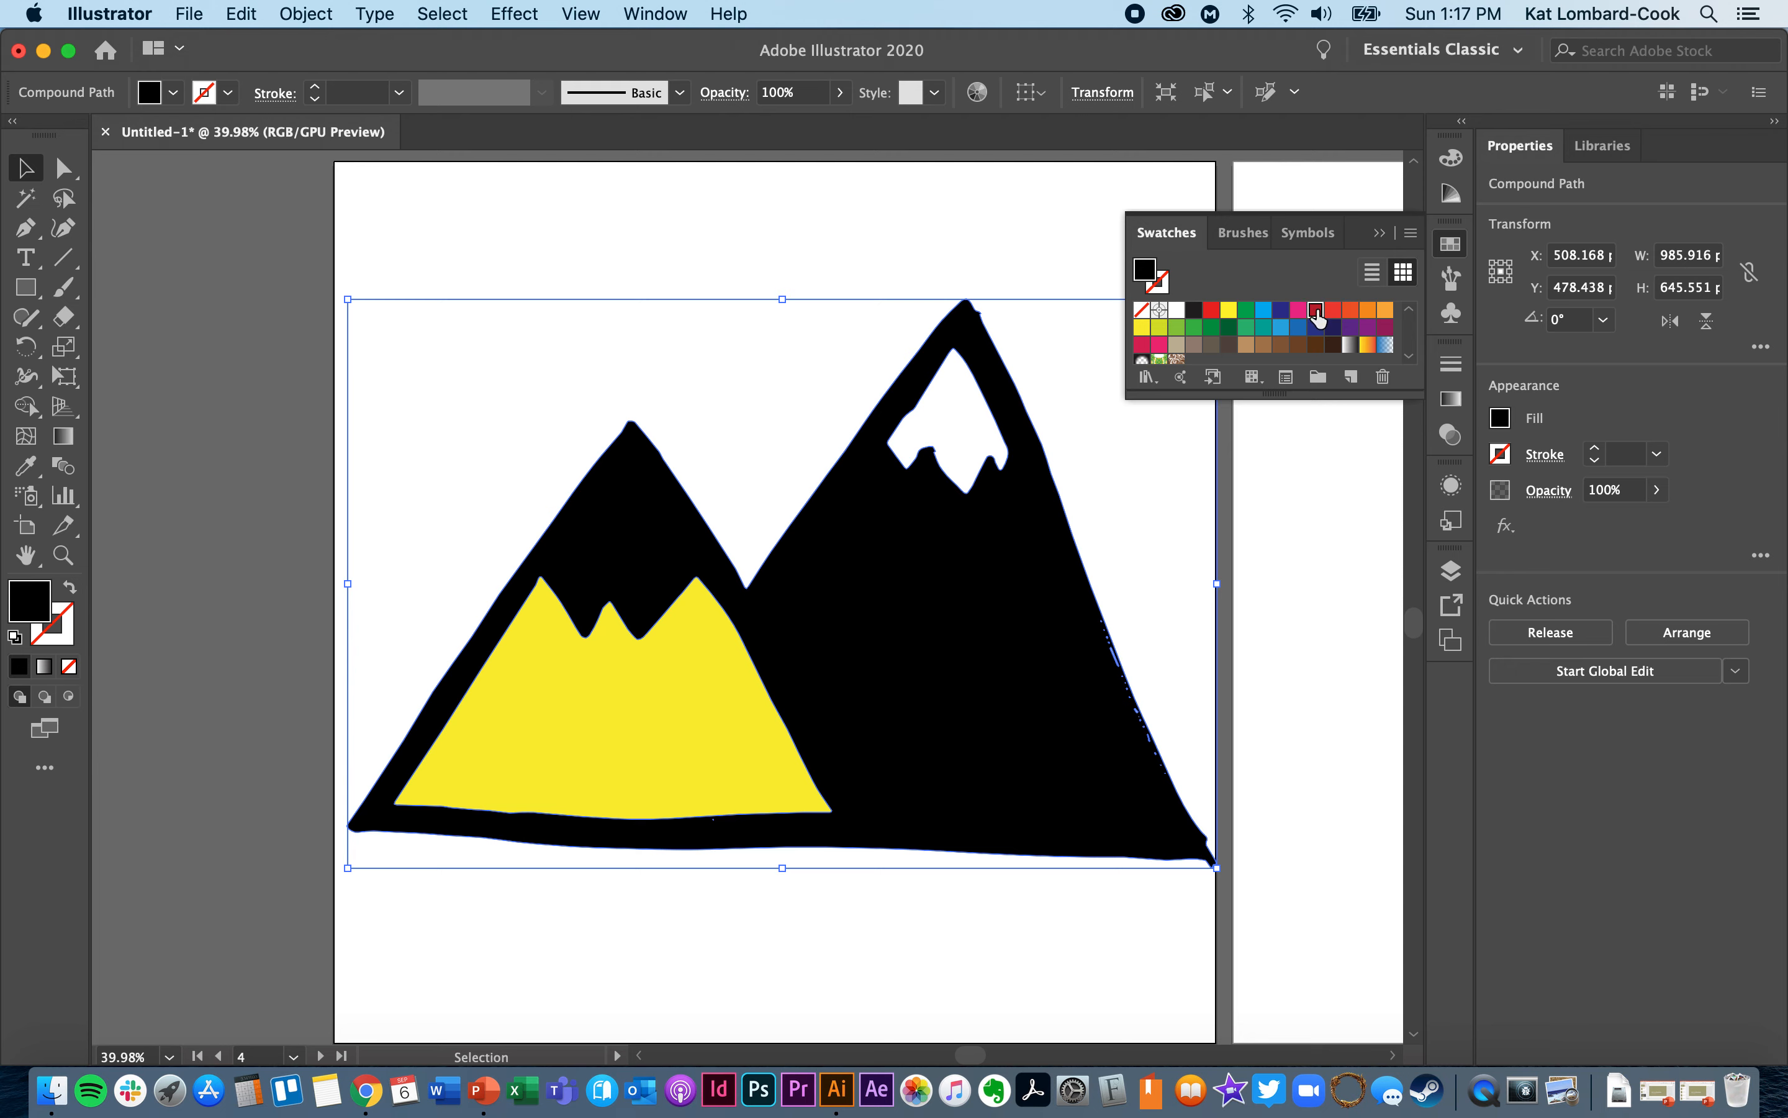
left_click(1316, 312)
left_click(870, 227)
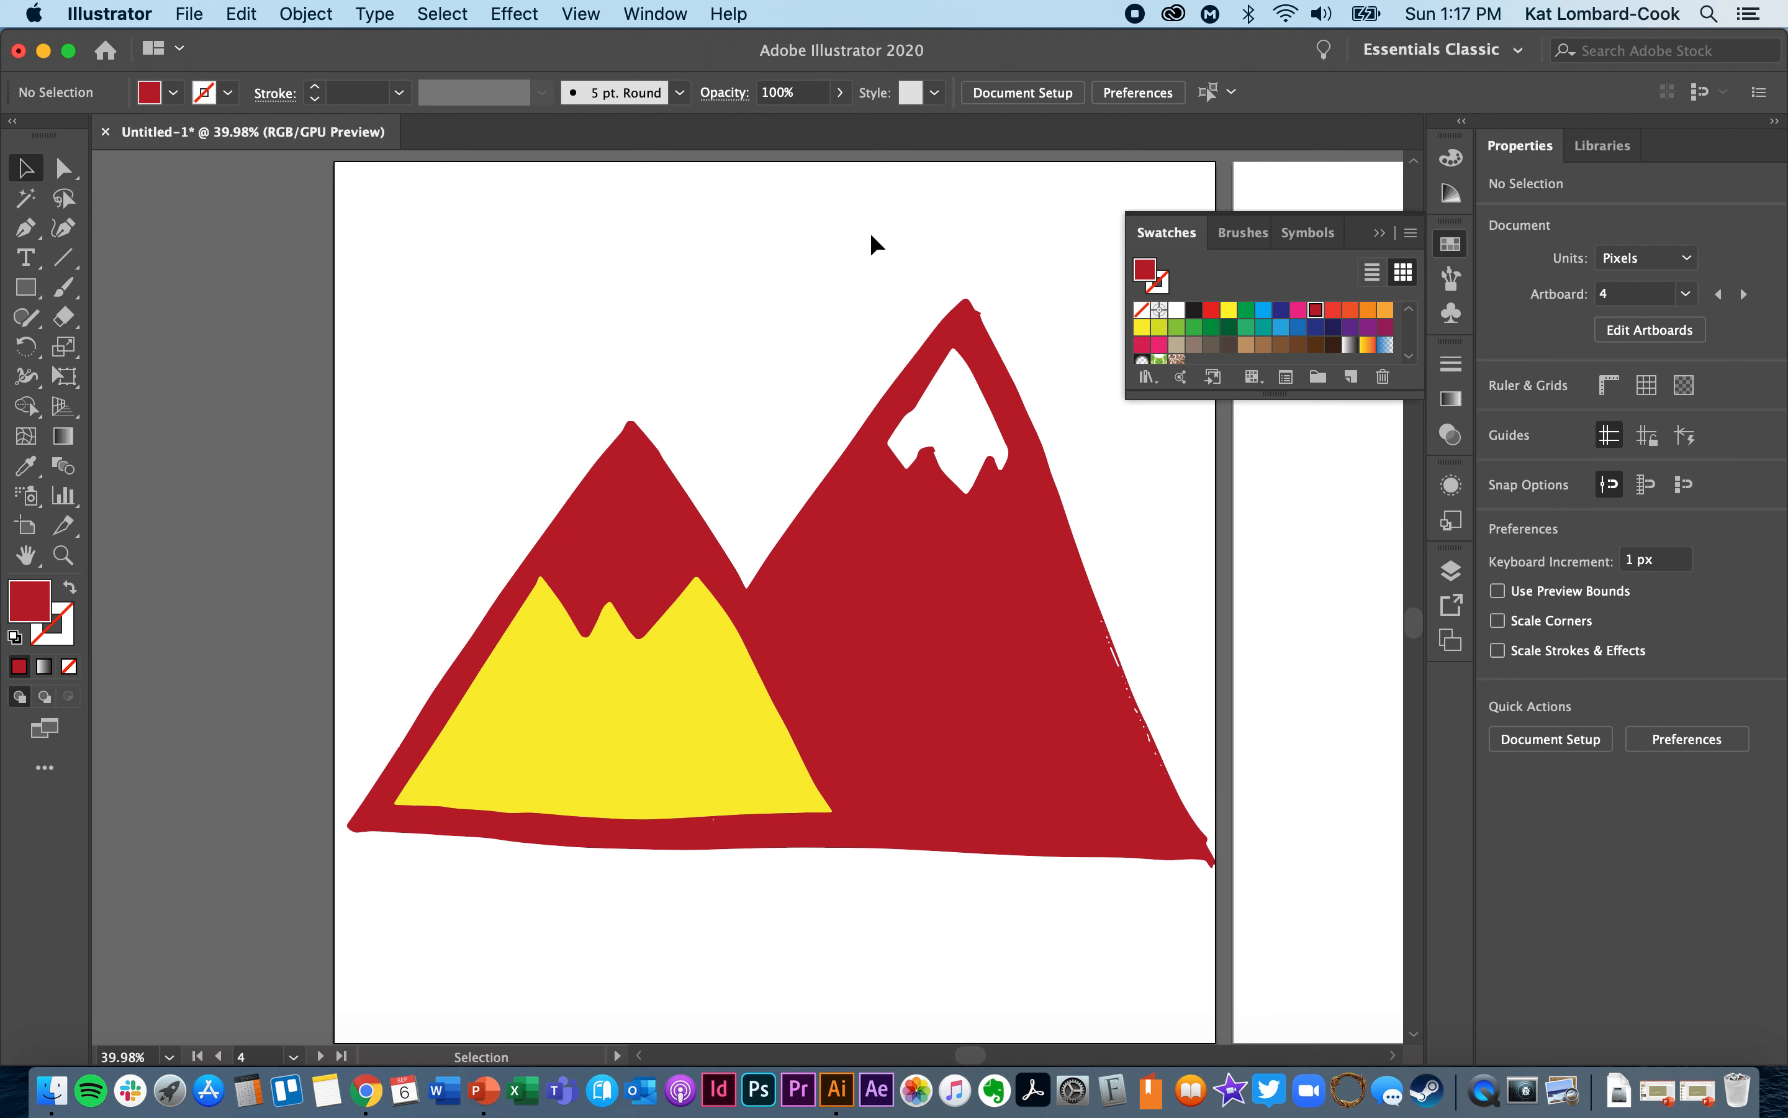
- Fill the taller mountain's white snowcap with a bright yellow swatch and select the dark red mountain shape
left_click(944, 401)
left_click(1228, 309)
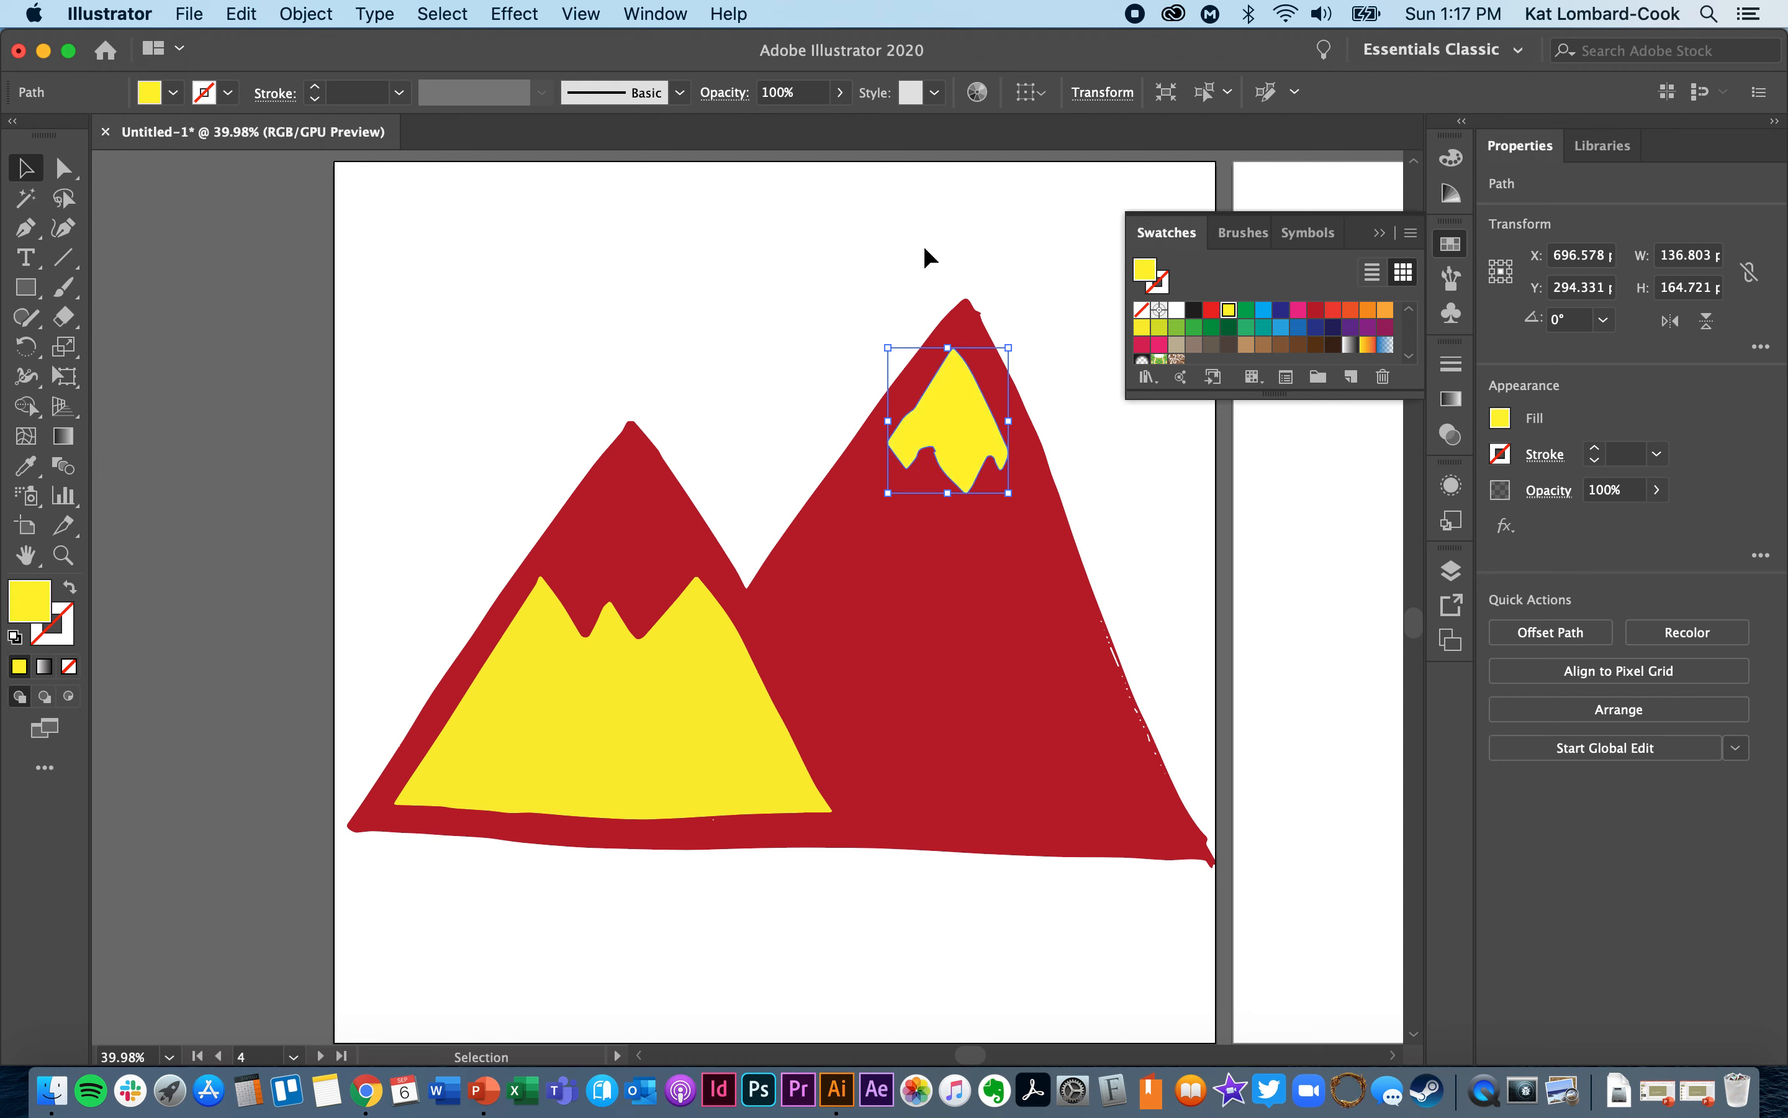
left_click(847, 217)
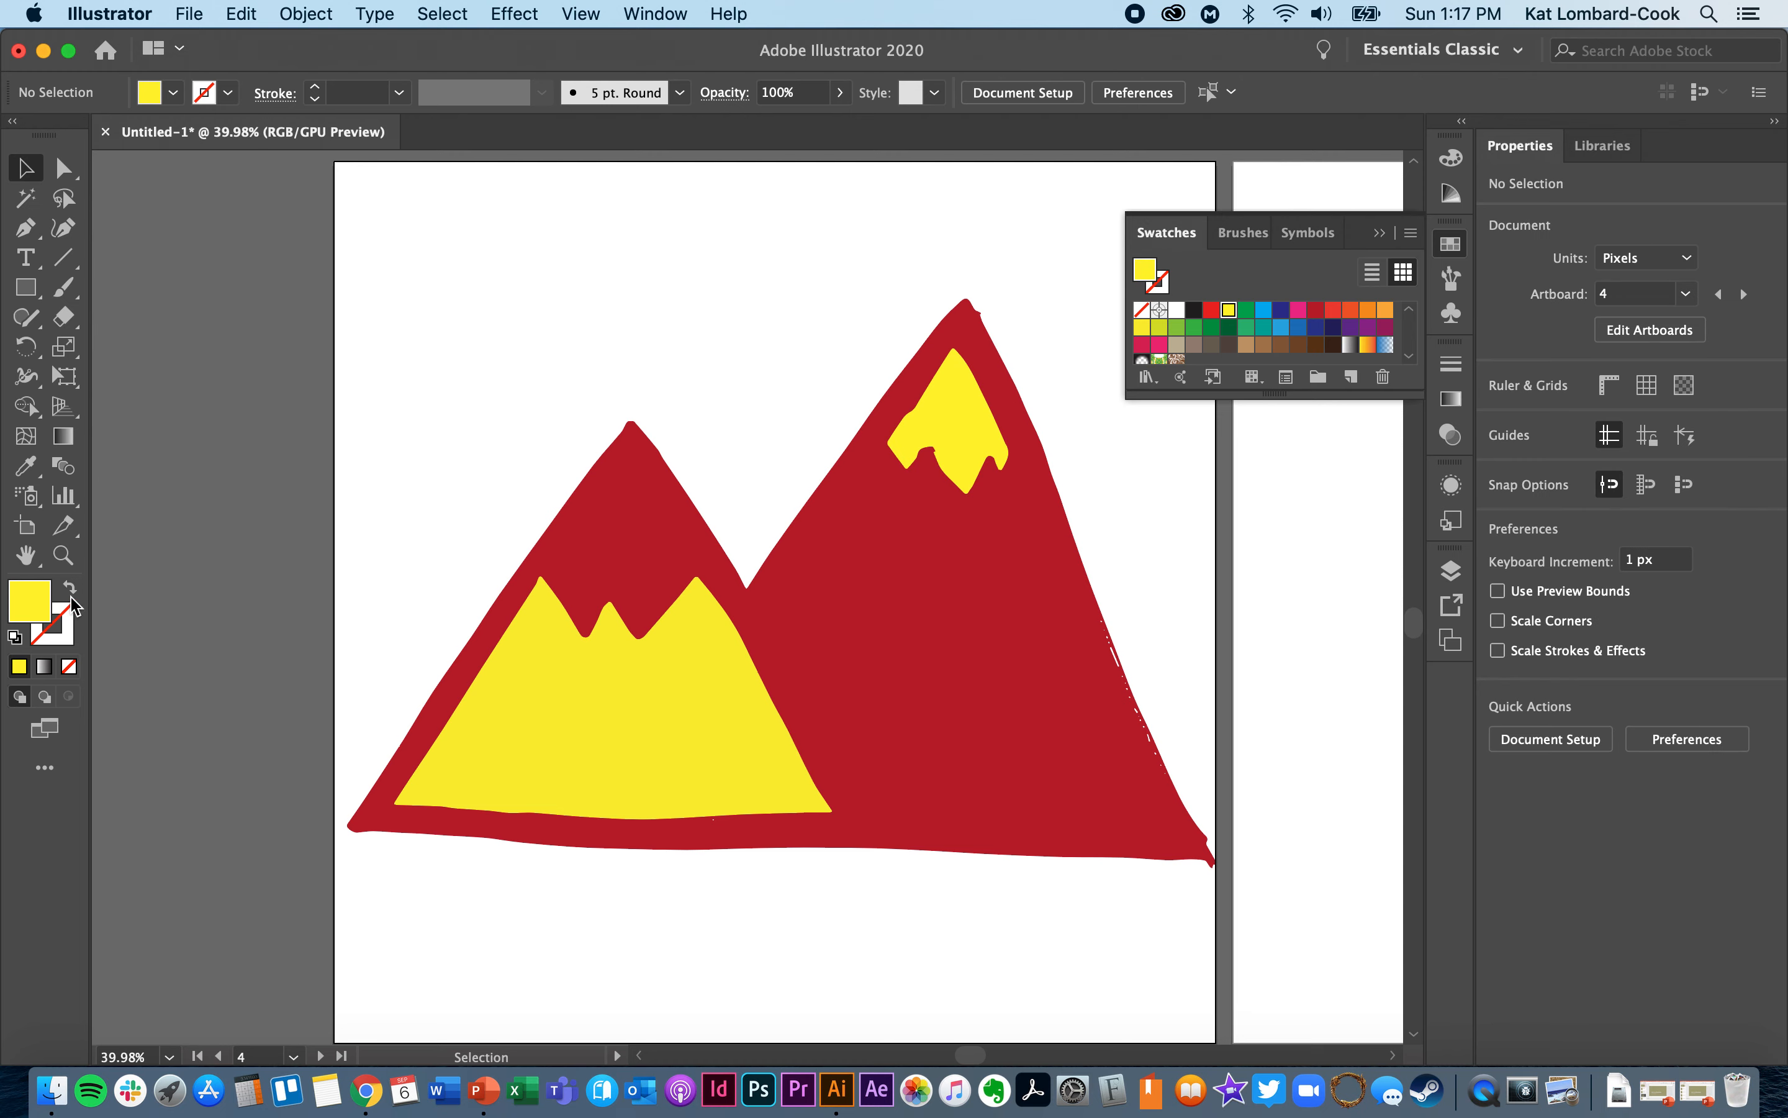
left_click(571, 750)
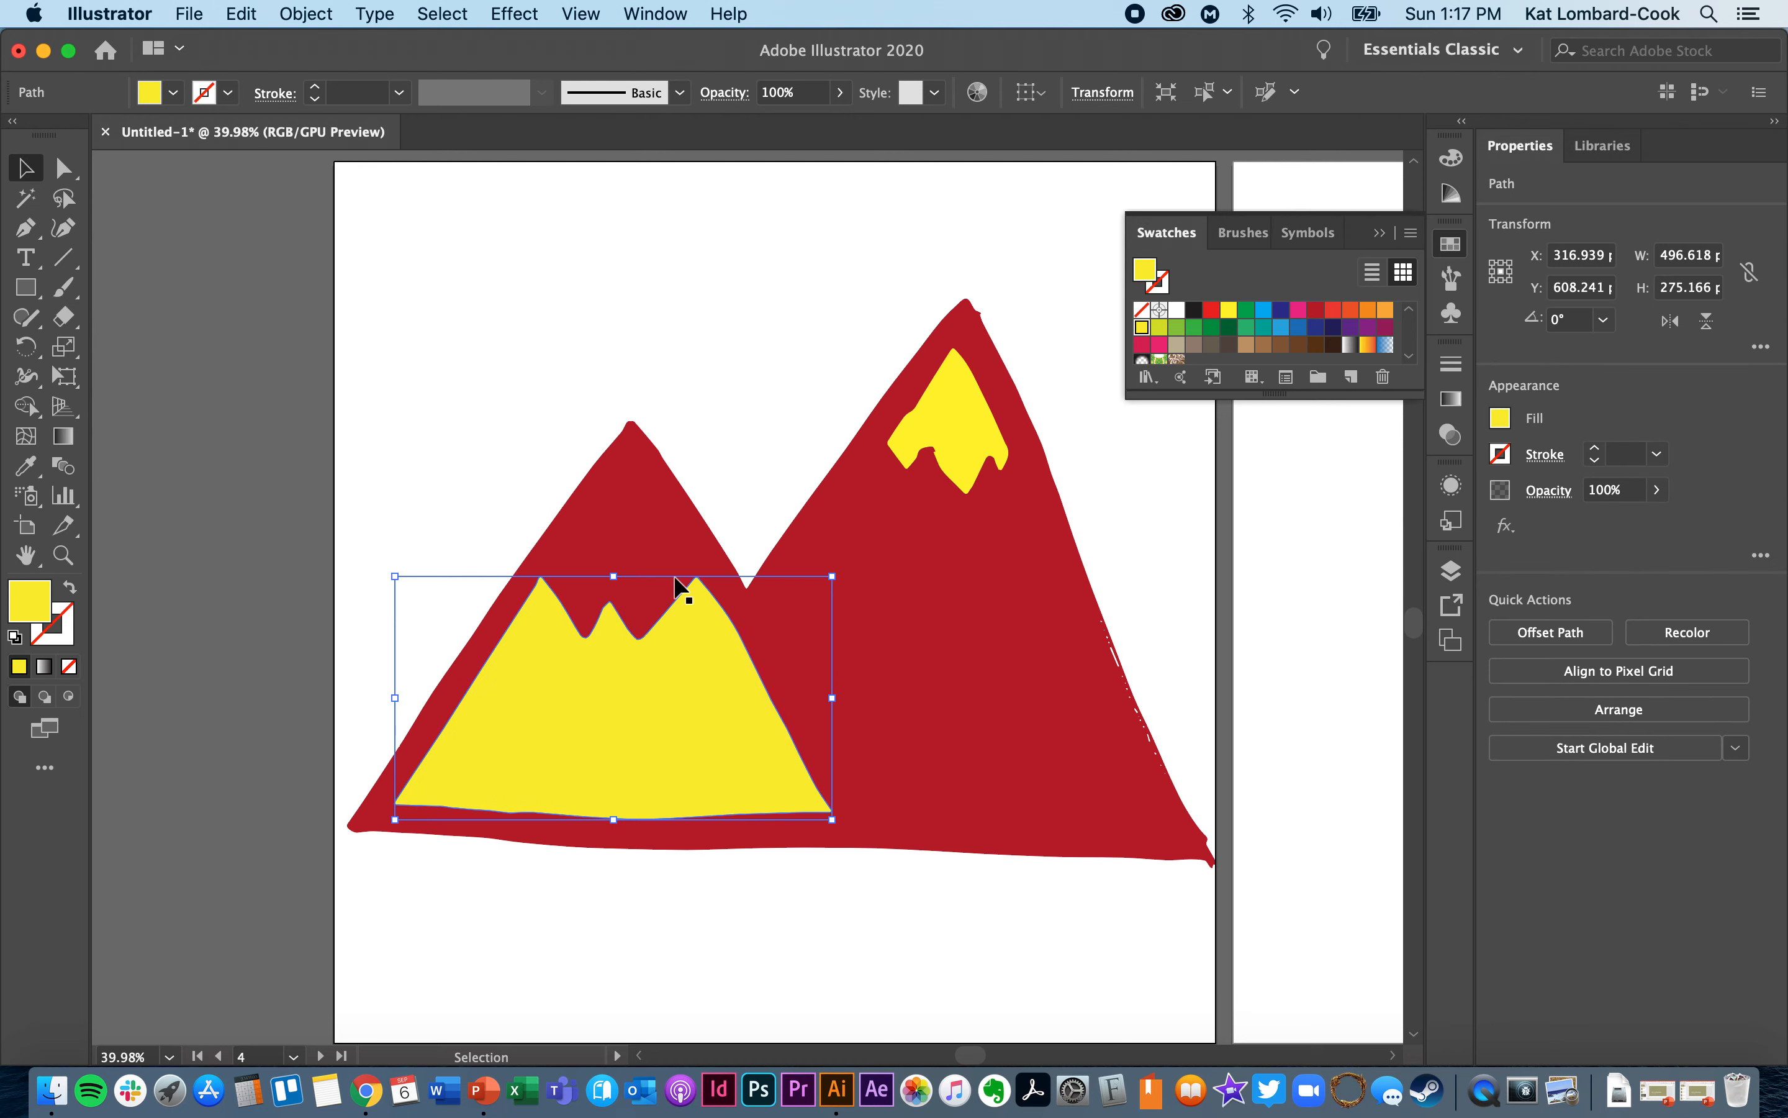
left_click(610, 521)
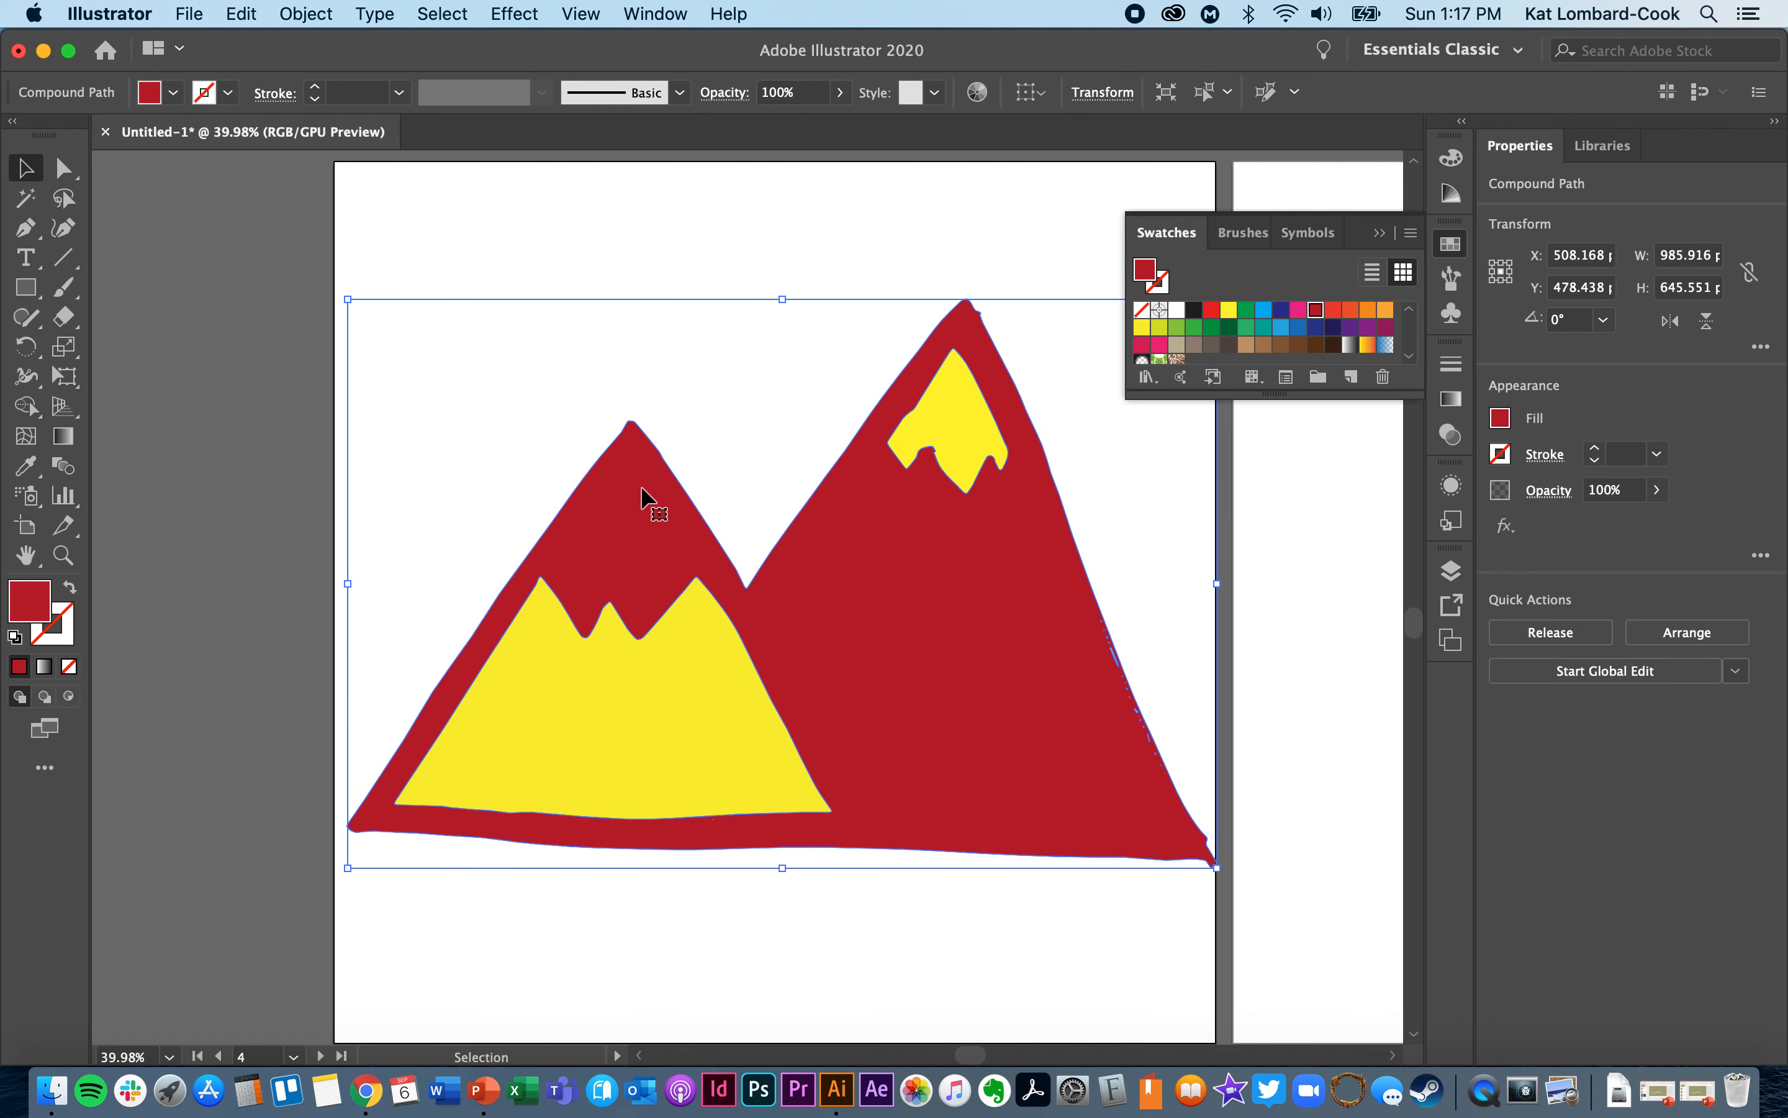
- Ungroup the black outlined mountain artwork on artboard 1 and clear the selection
left_click(1182, 685)
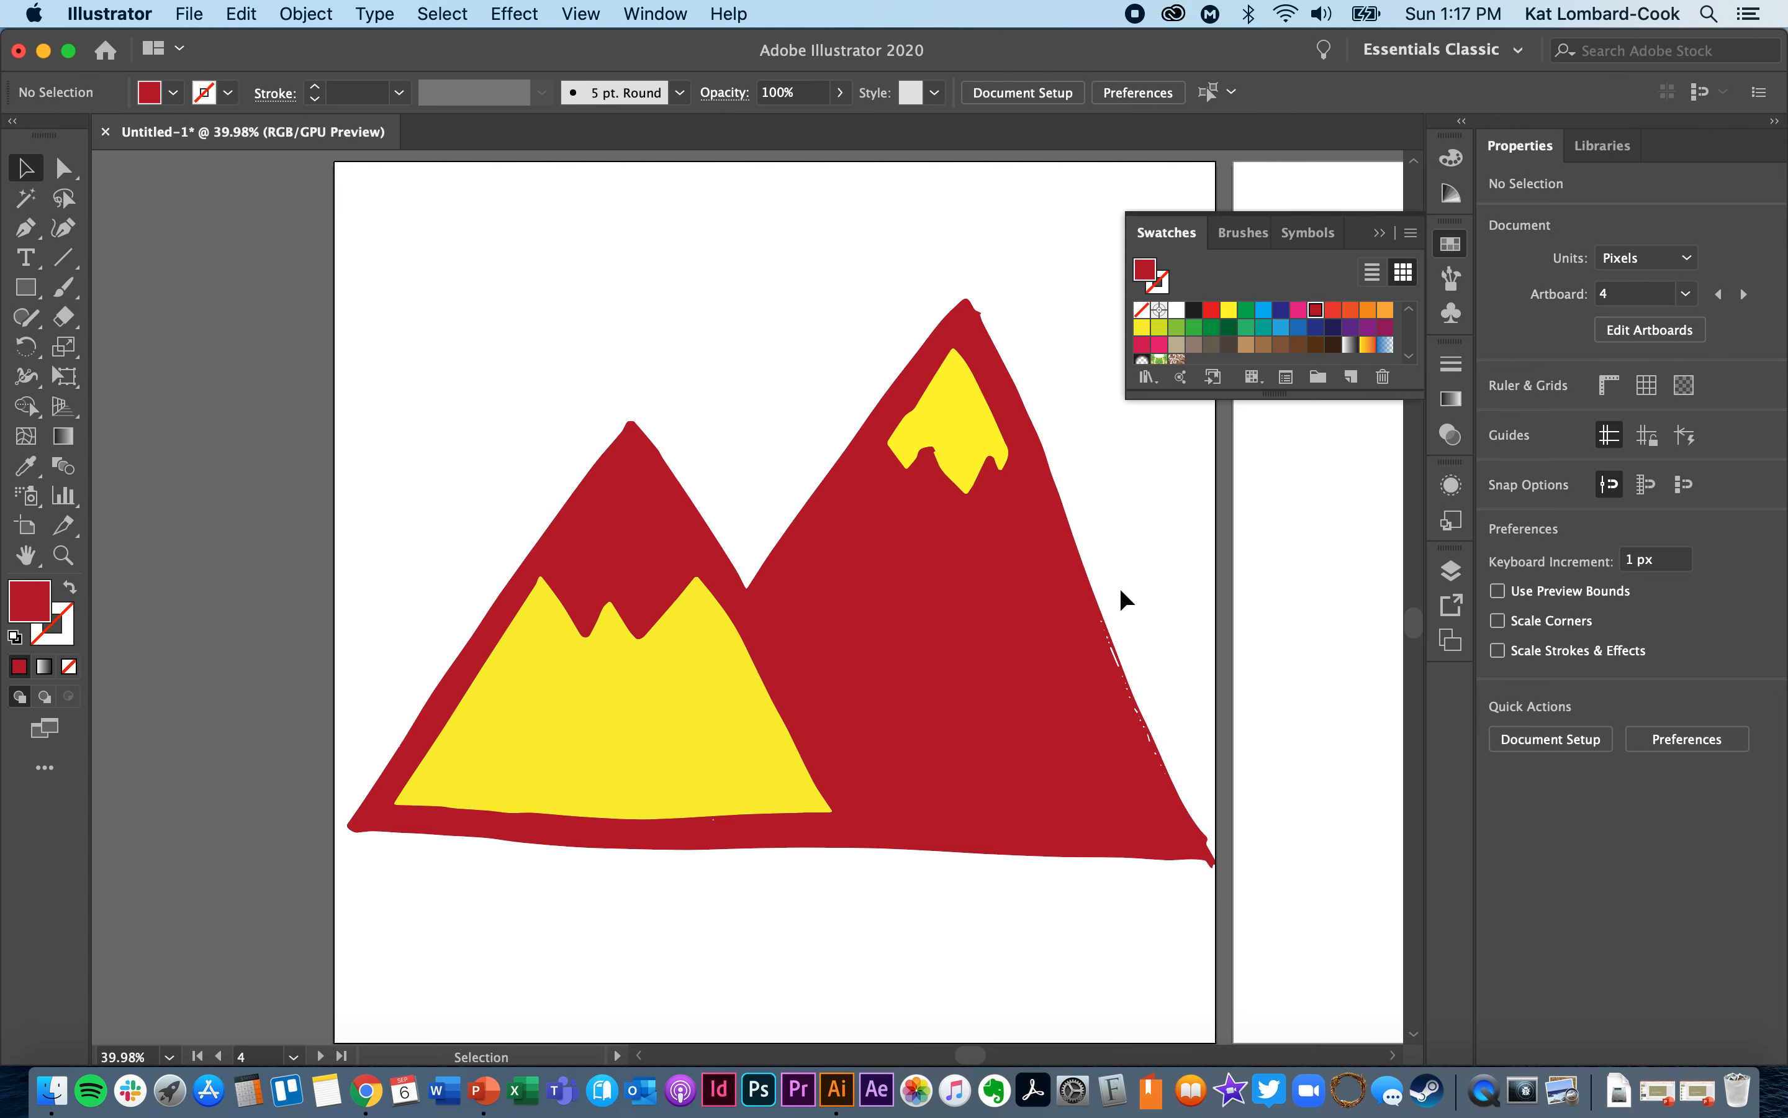
scroll(1121, 591, "up", 10)
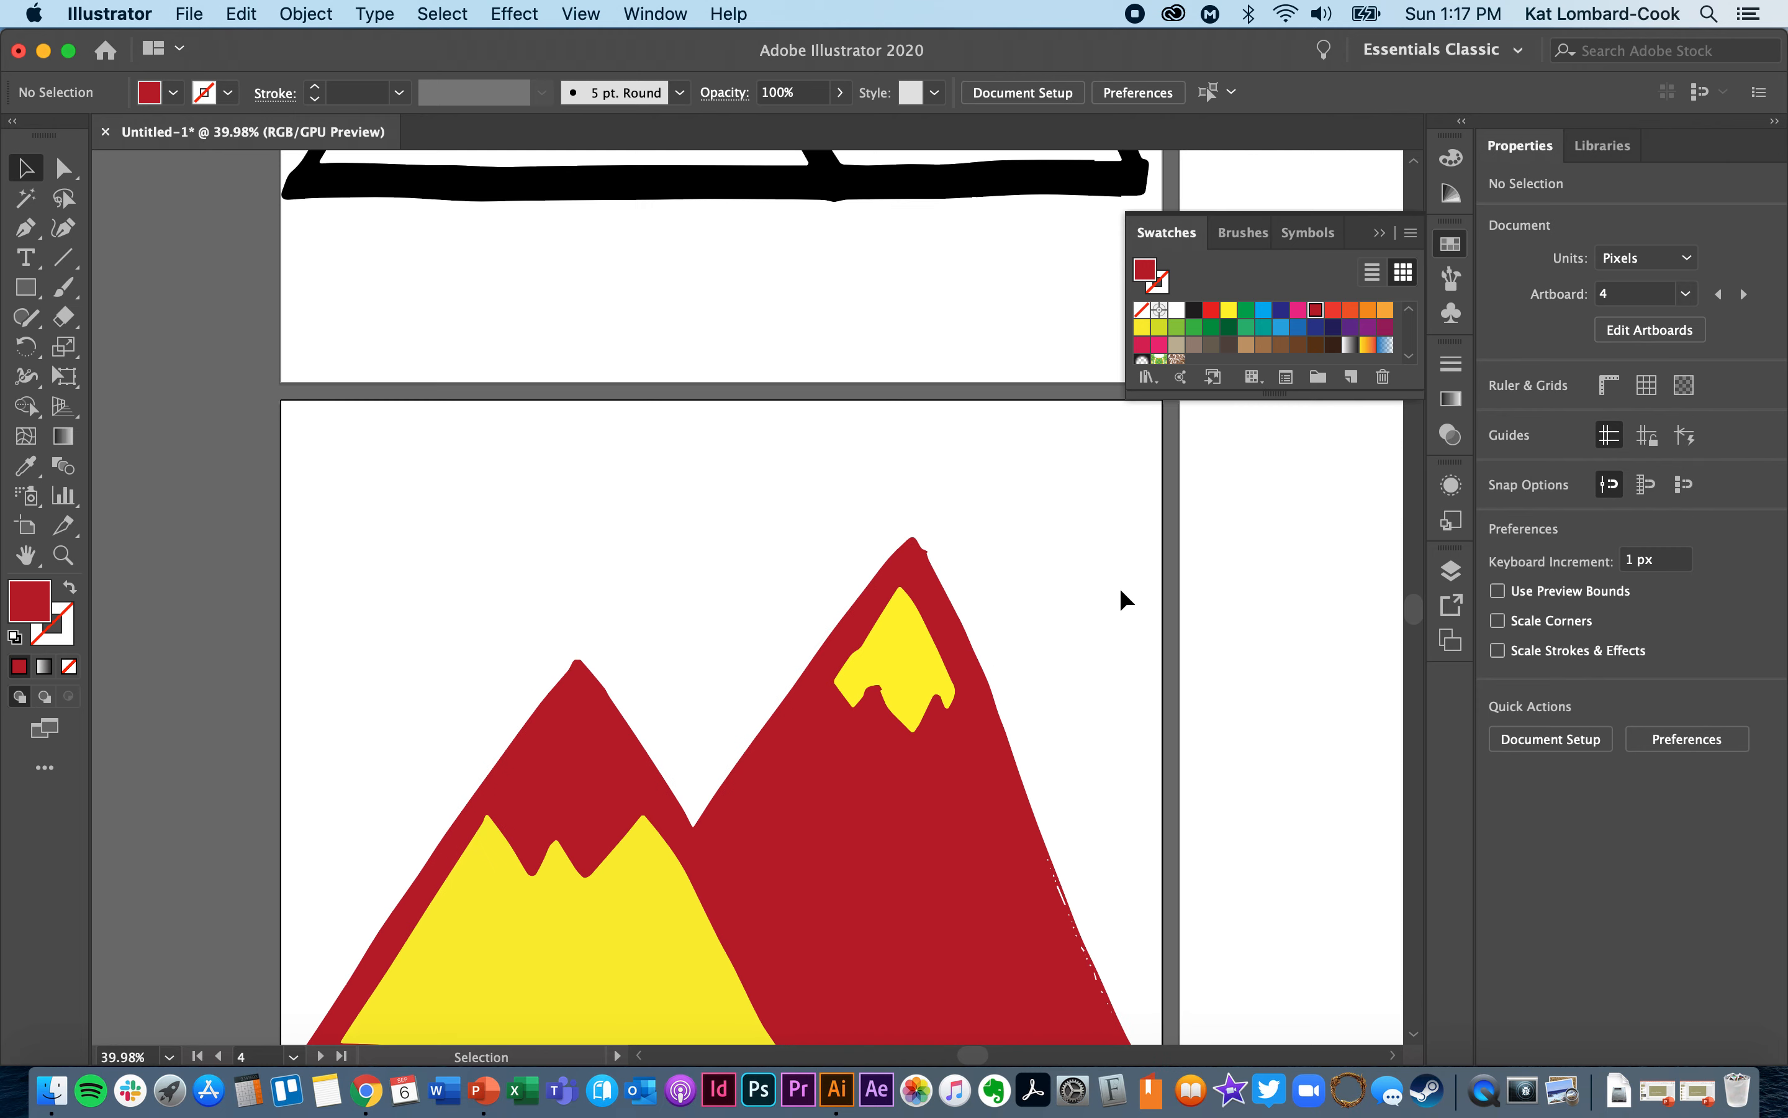
scroll(1121, 598, "up", 3)
scroll(1122, 597, "up", 2)
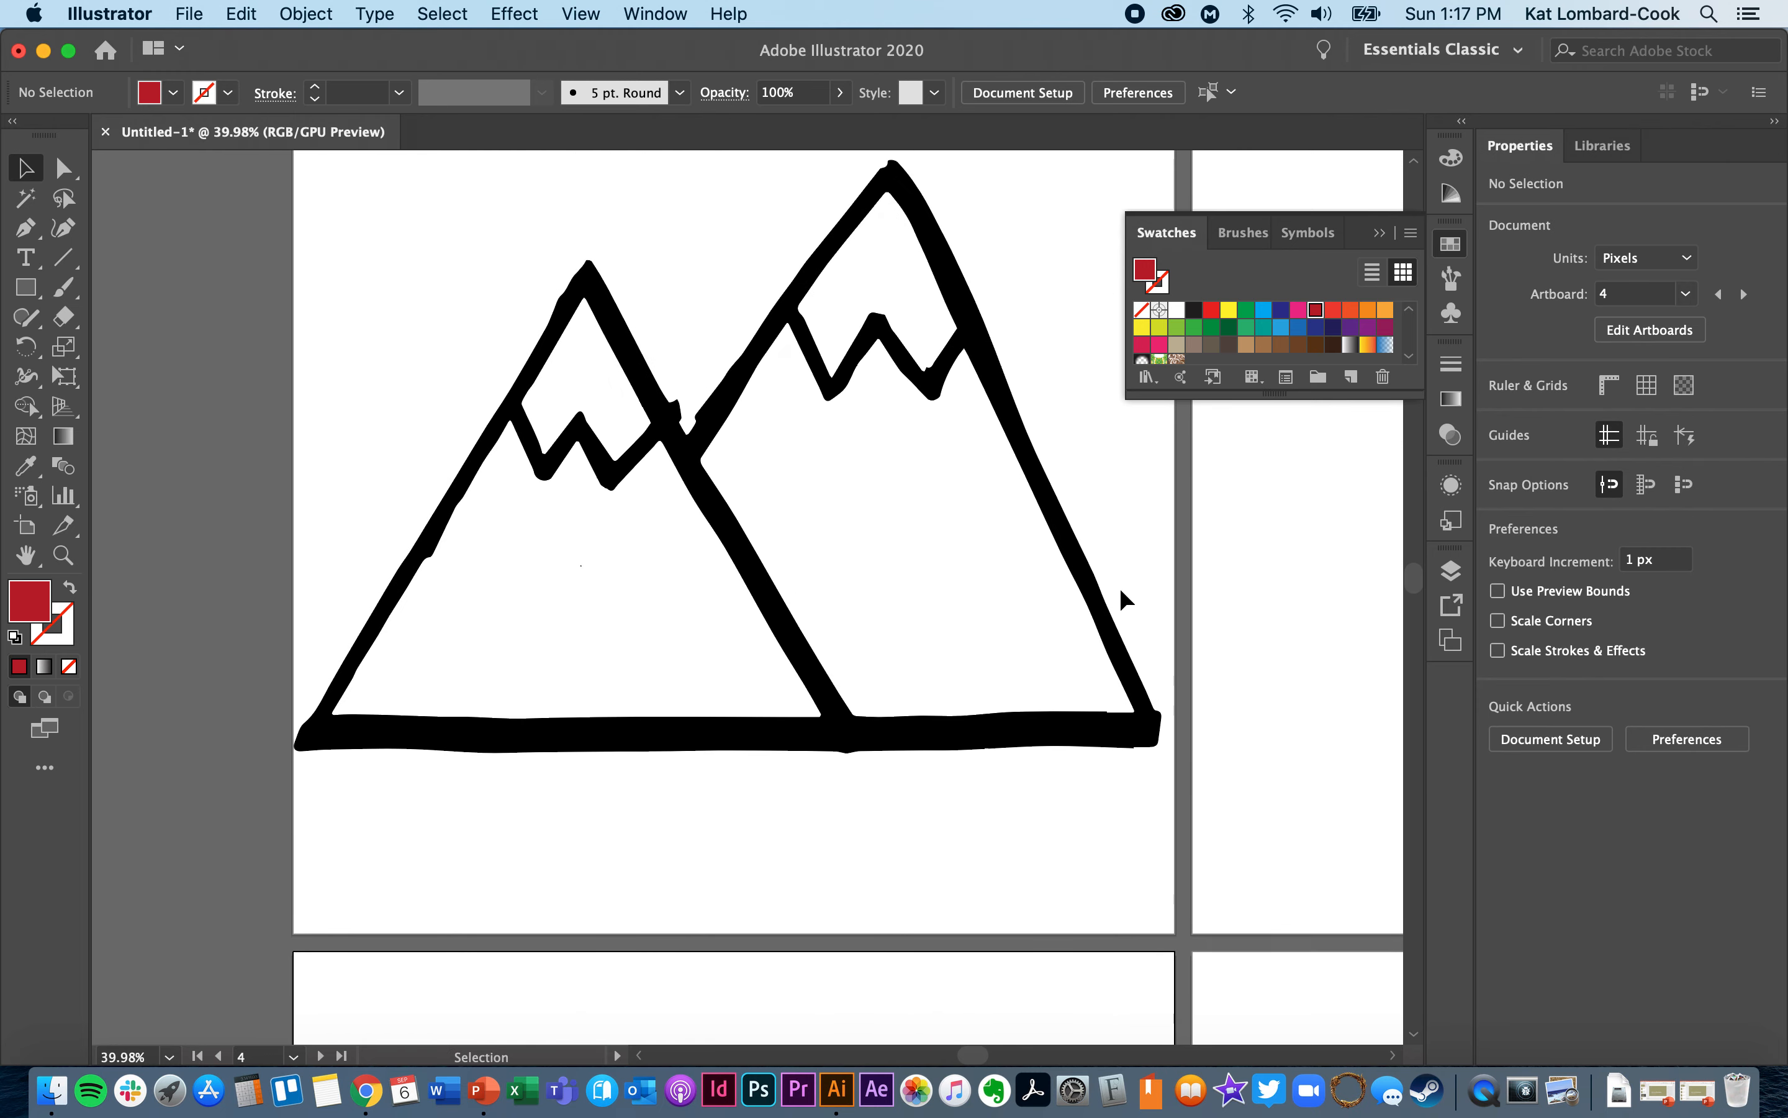
left_click(1093, 744)
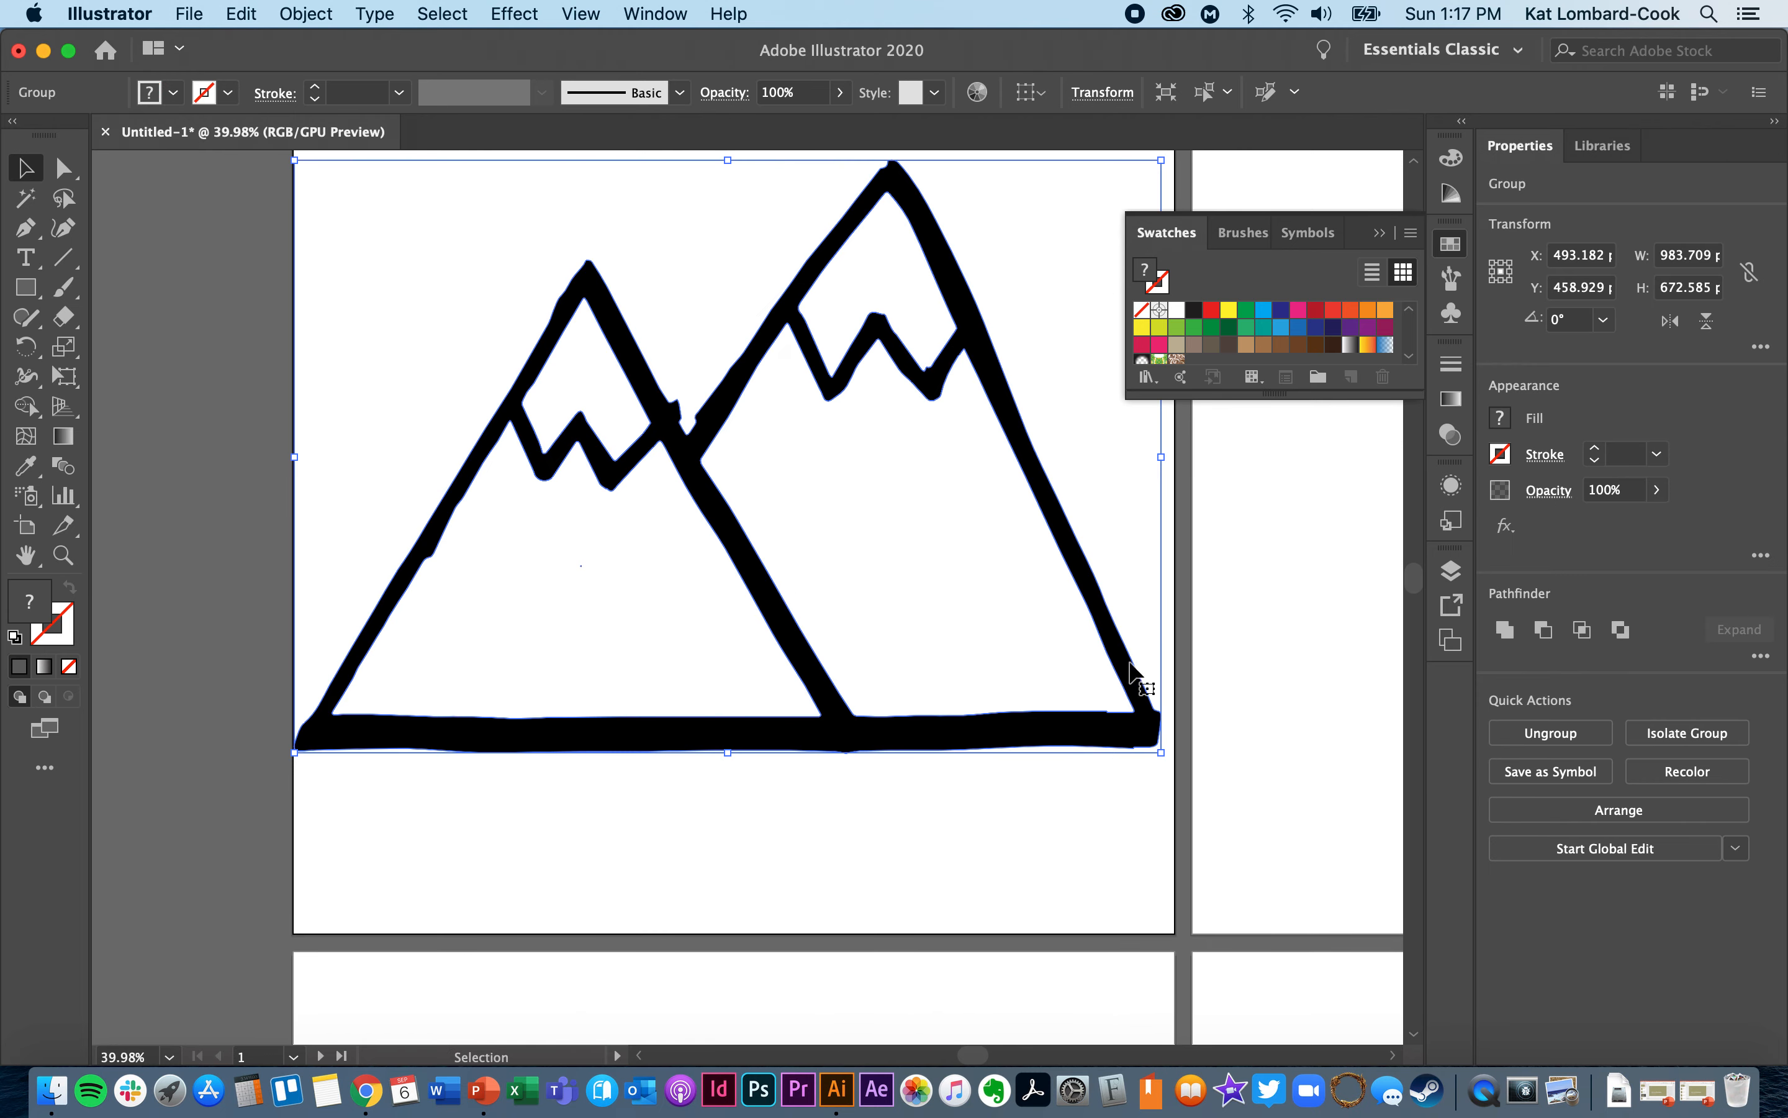
left_click(1551, 734)
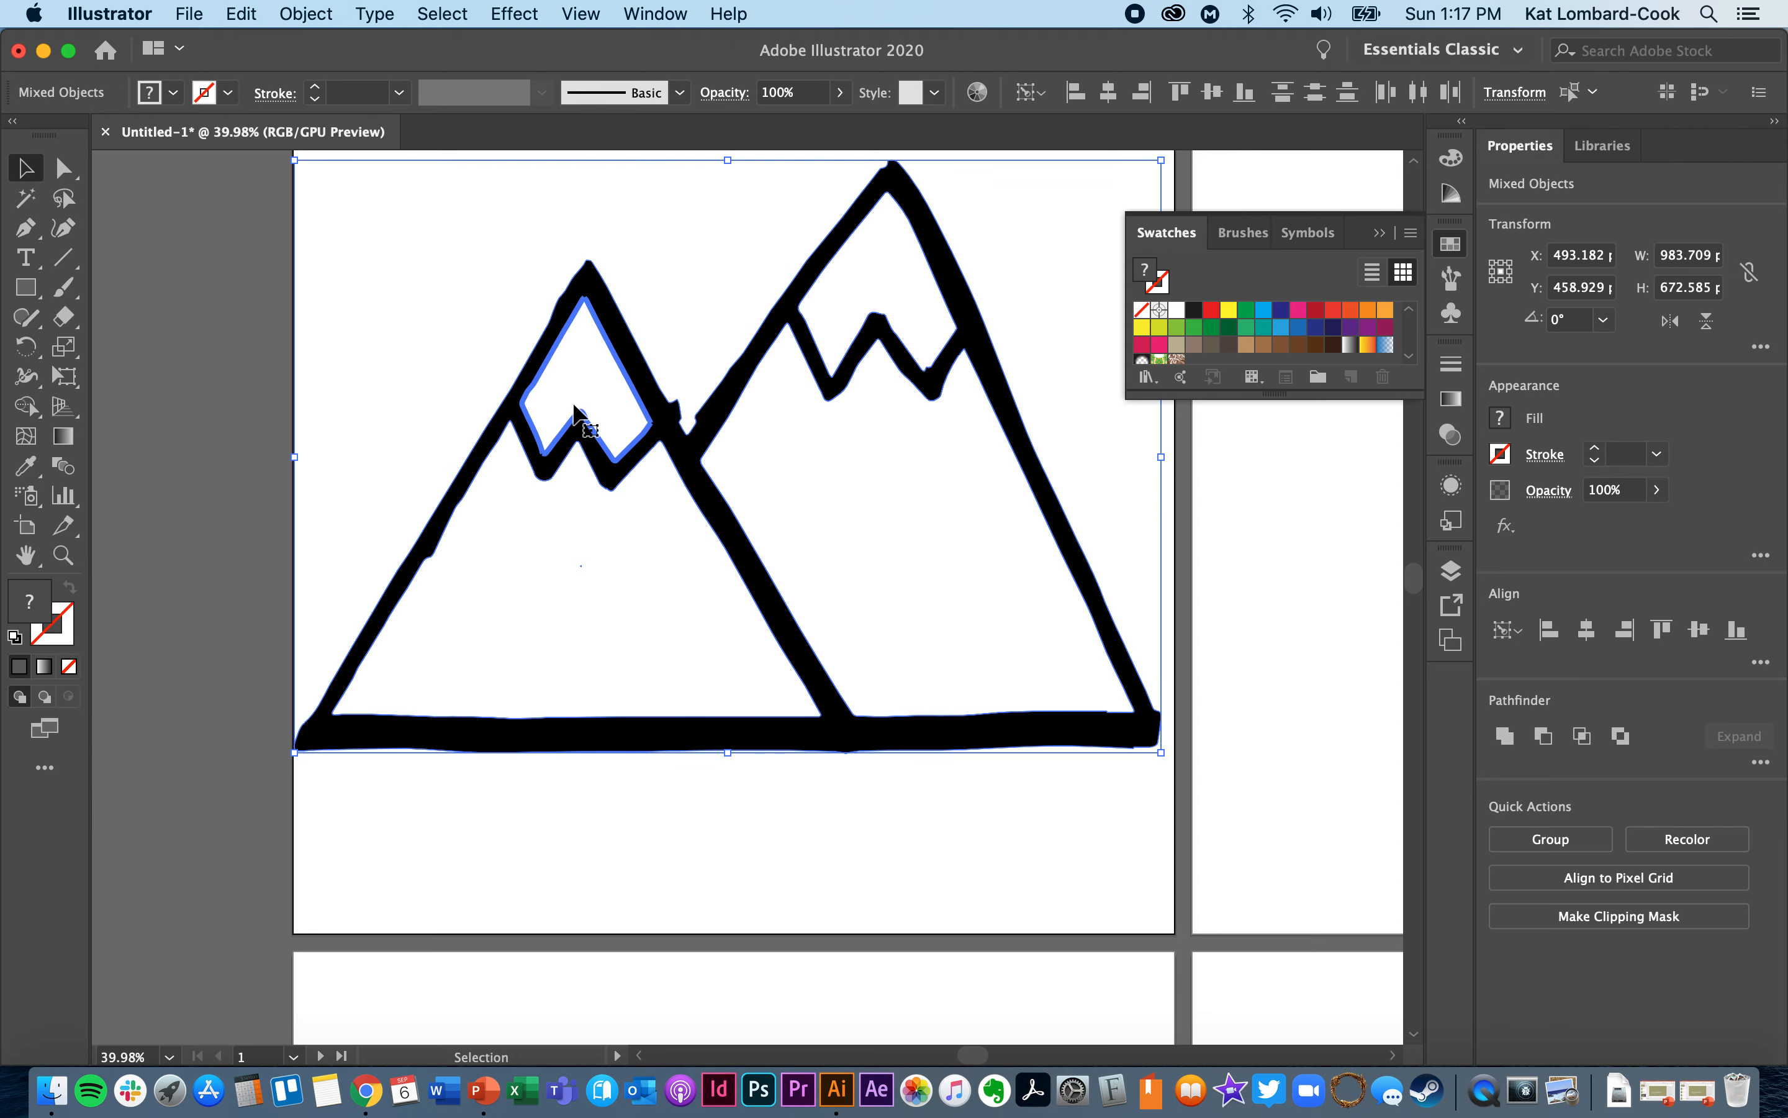
key("Delete")
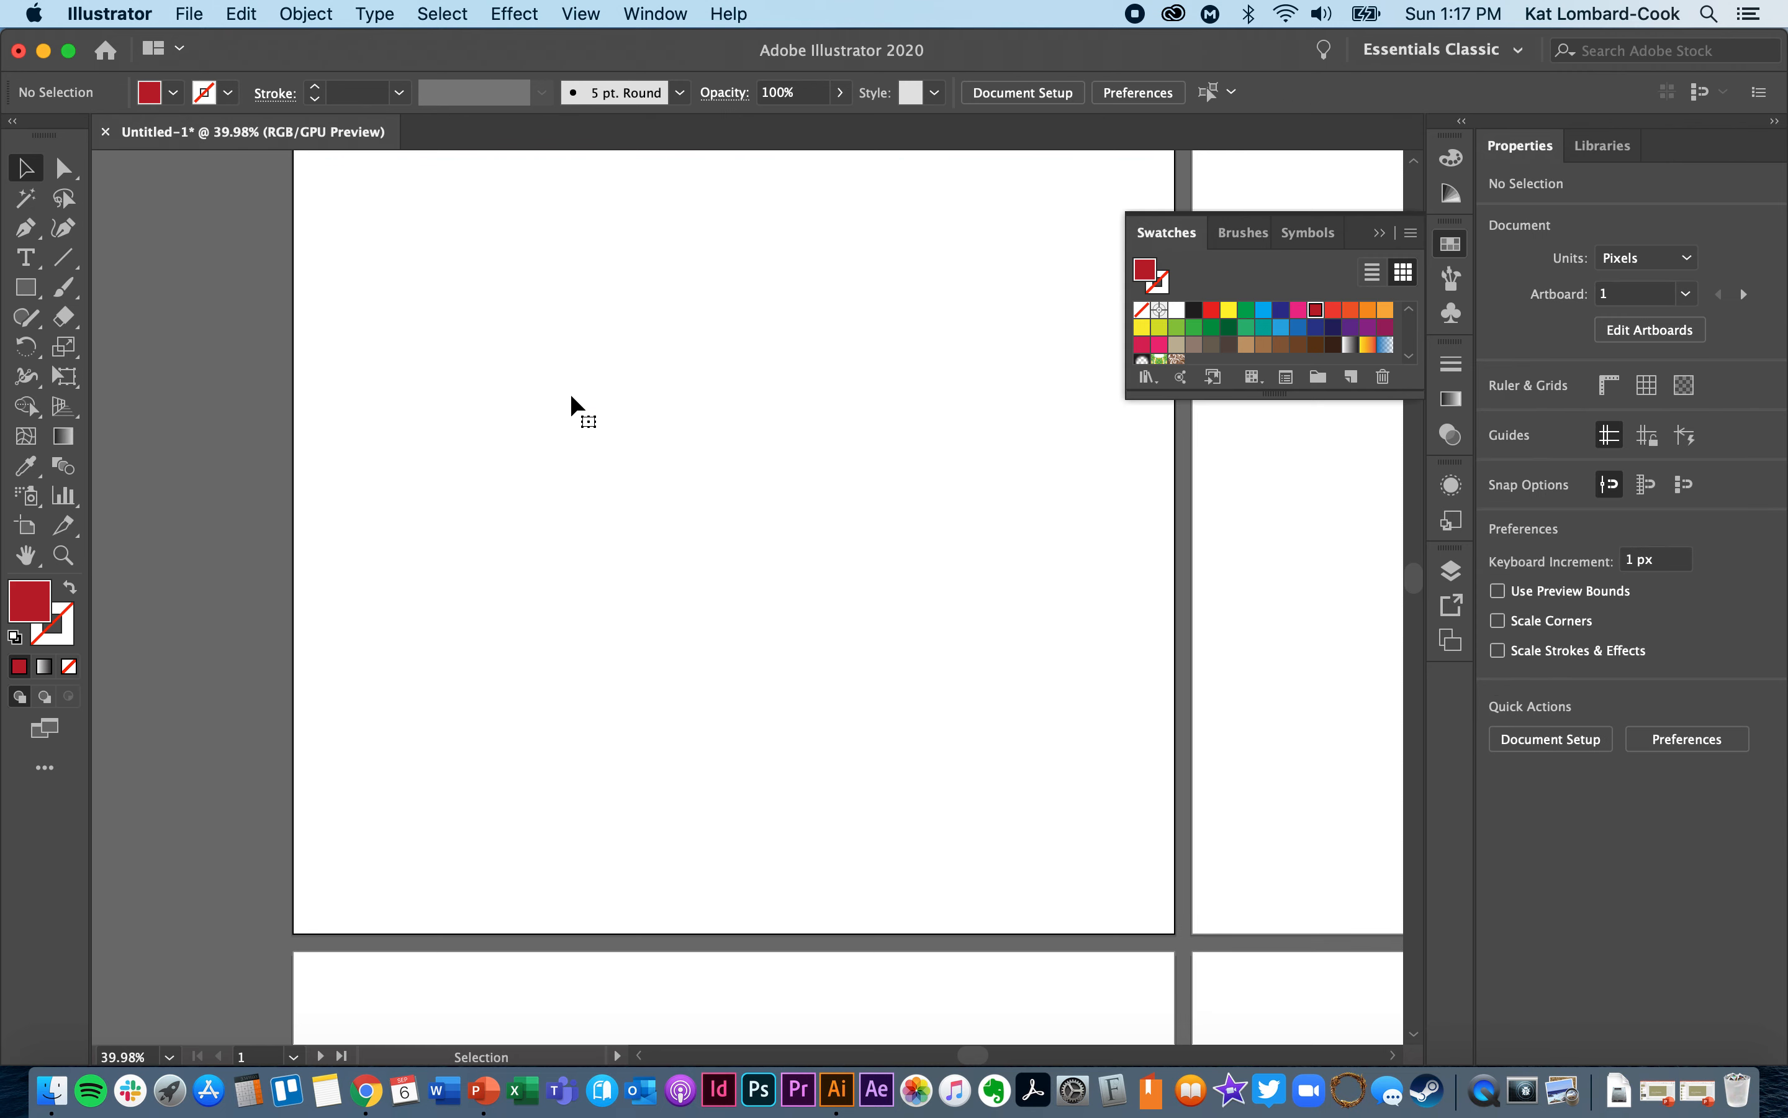
key("super+z")
left_click(415, 1024)
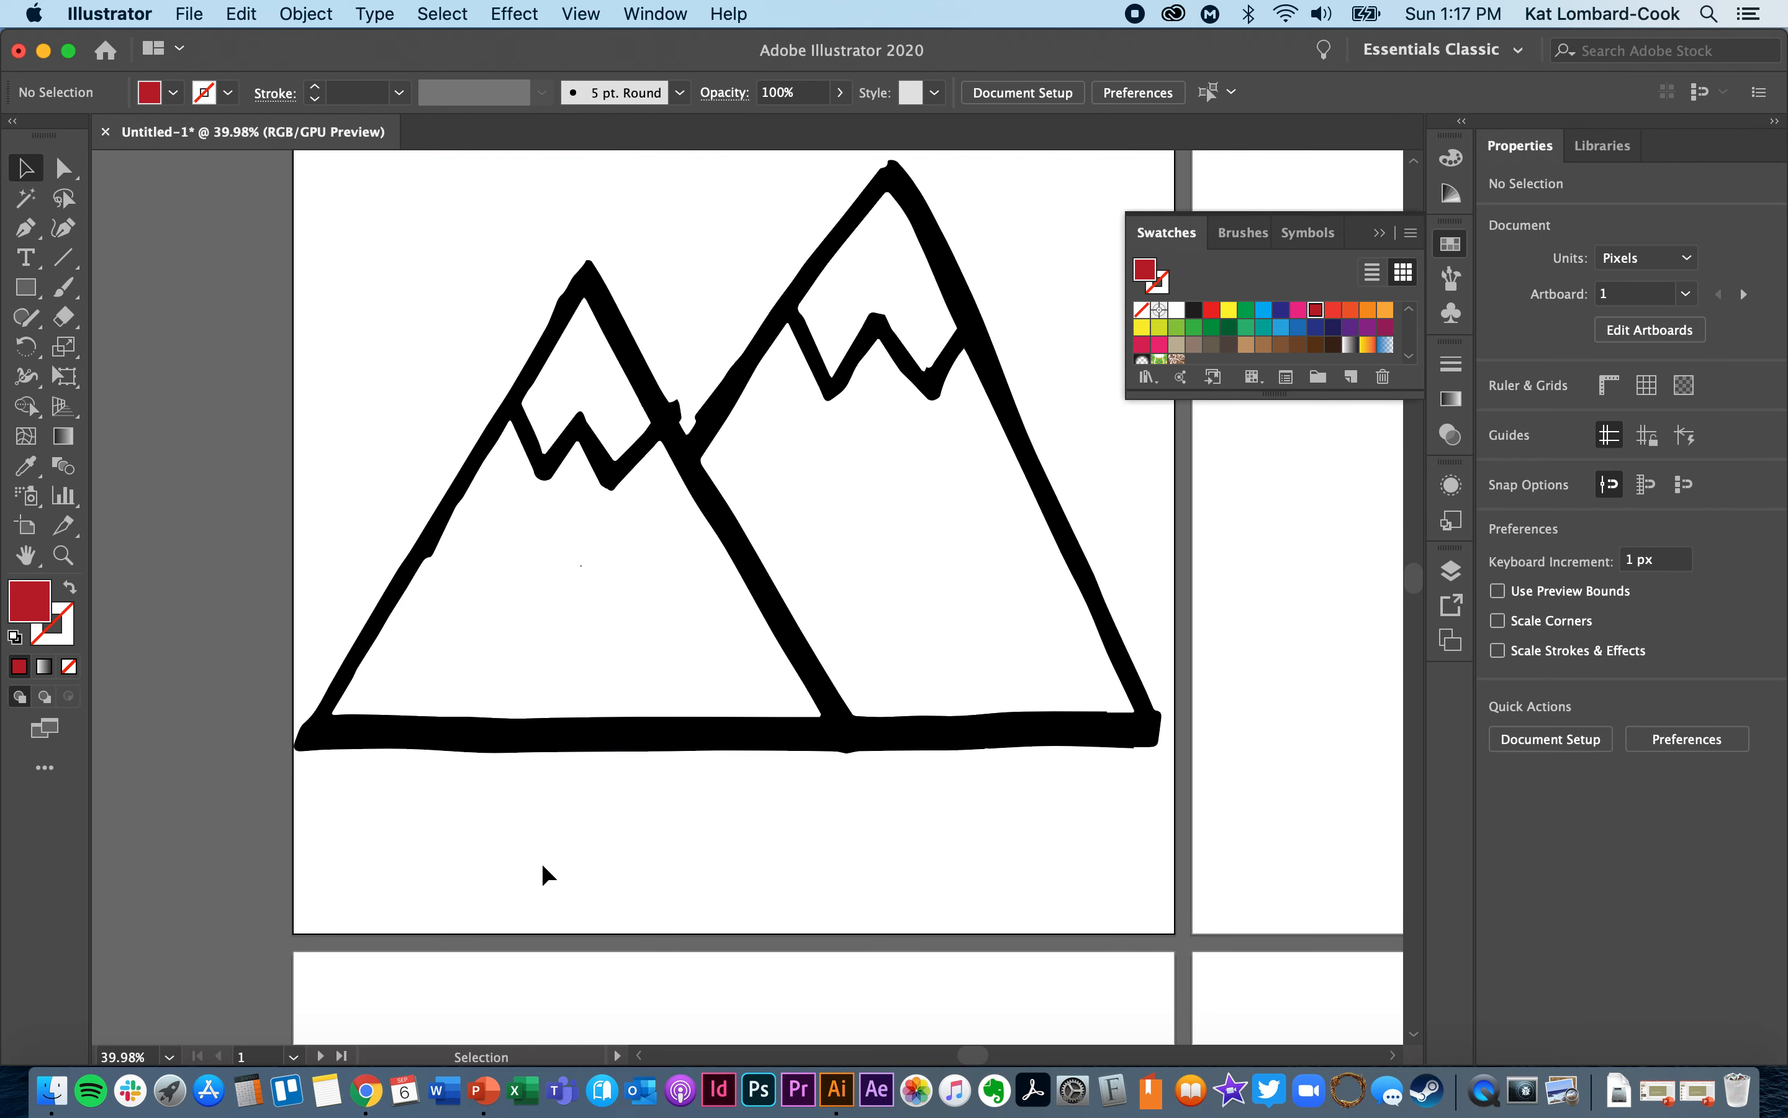
- Delete the white snowcap shapes from both outlined mountains on artboard 1
left_click(580, 425)
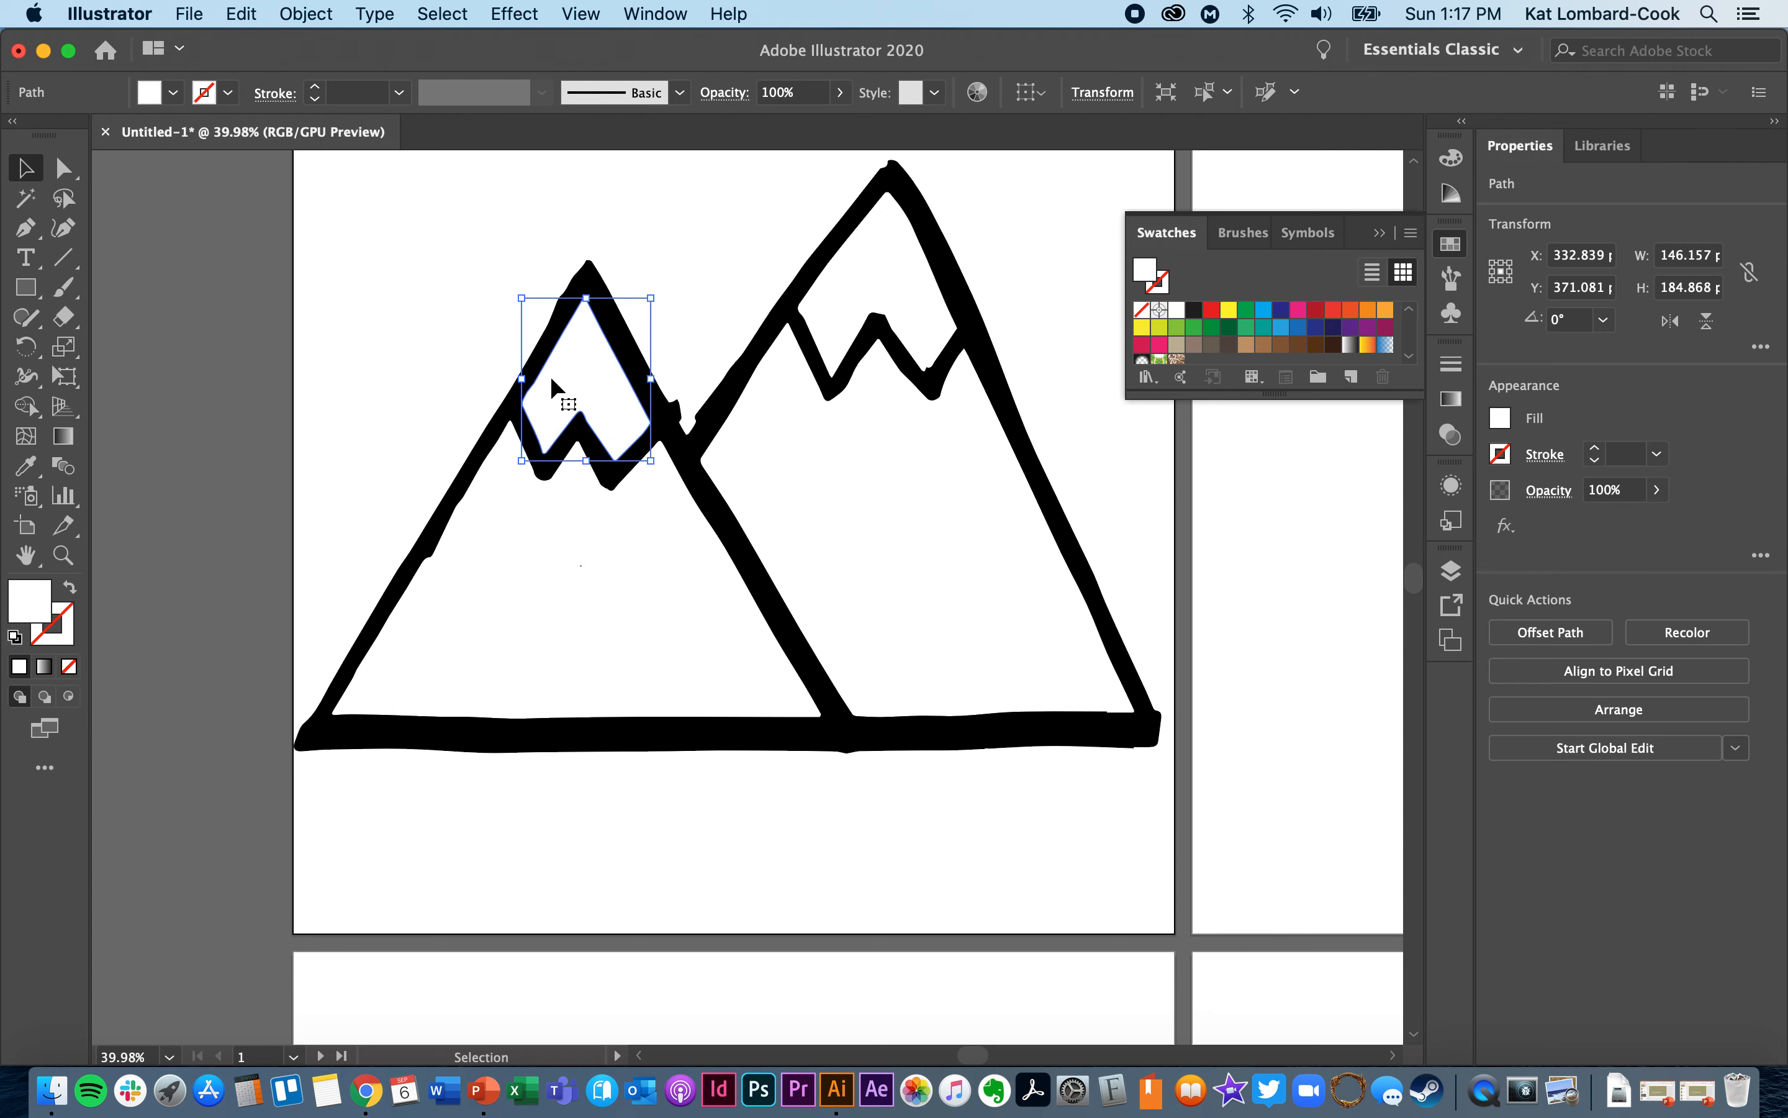
left_click(543, 392)
left_click(895, 286)
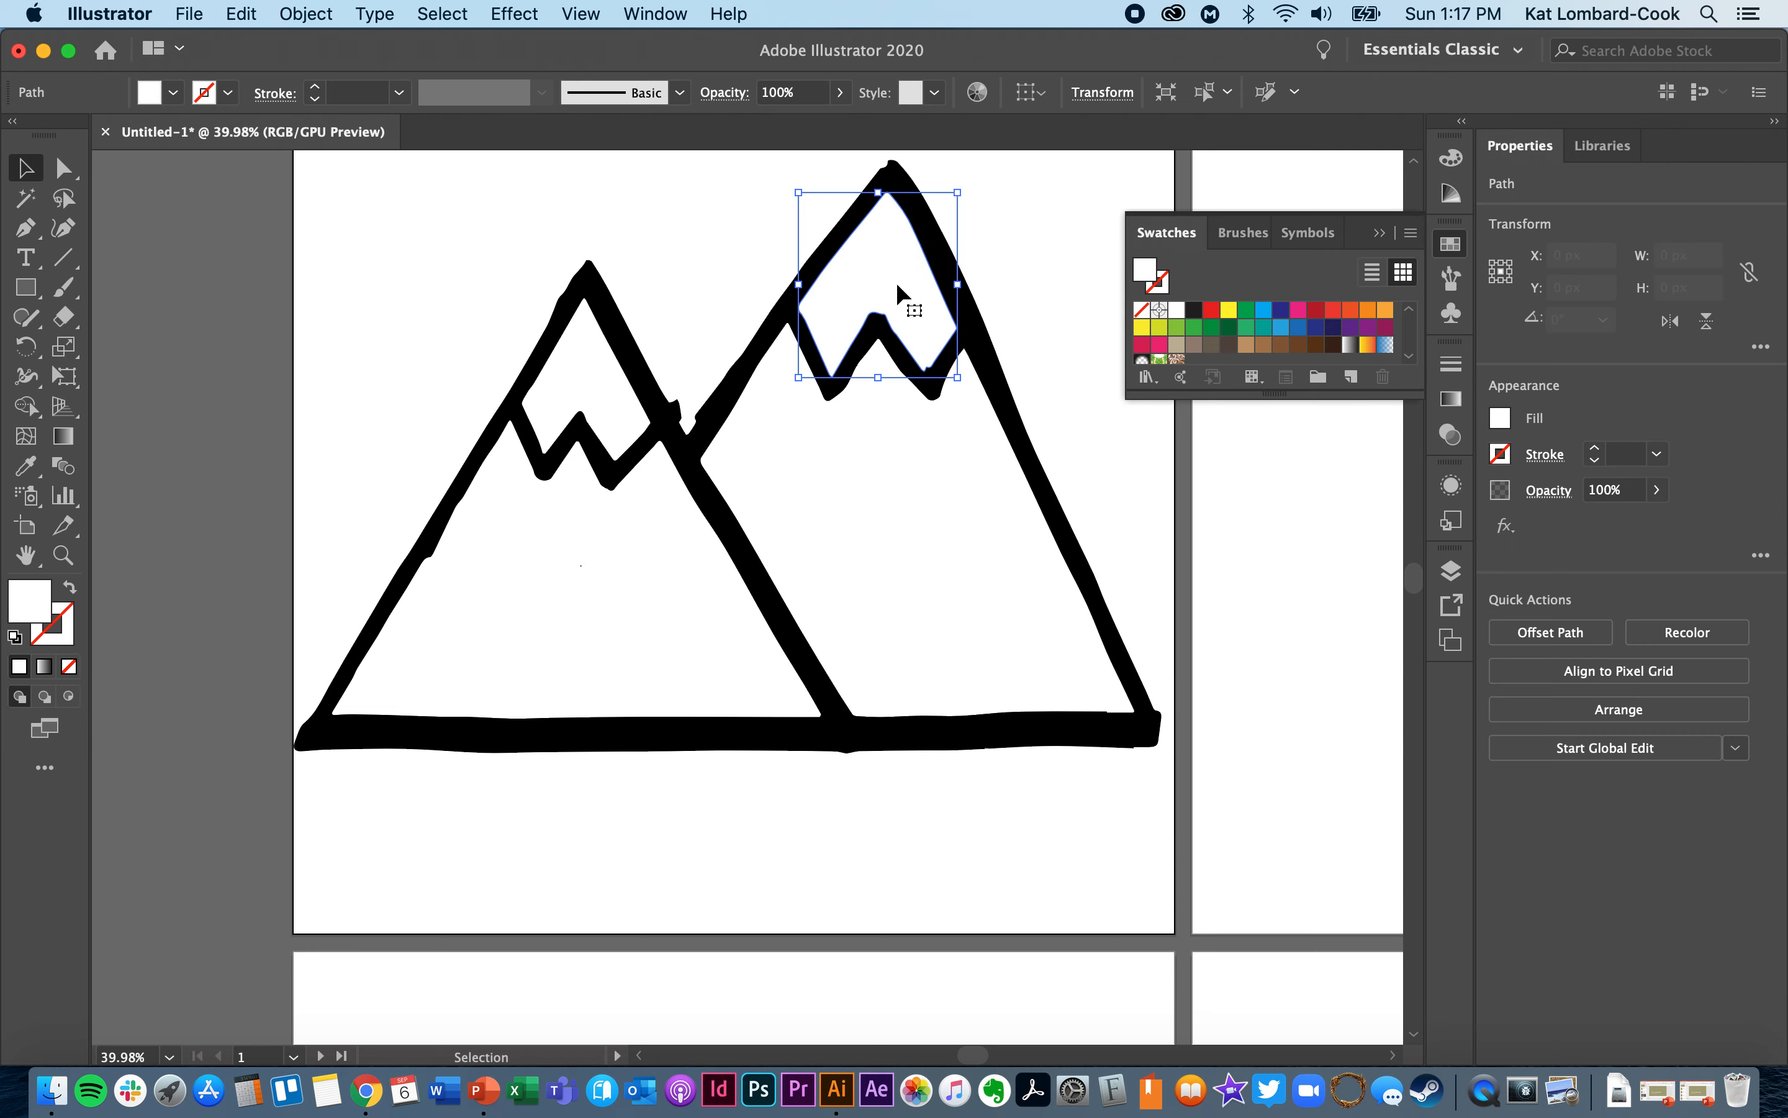
left_click(899, 290)
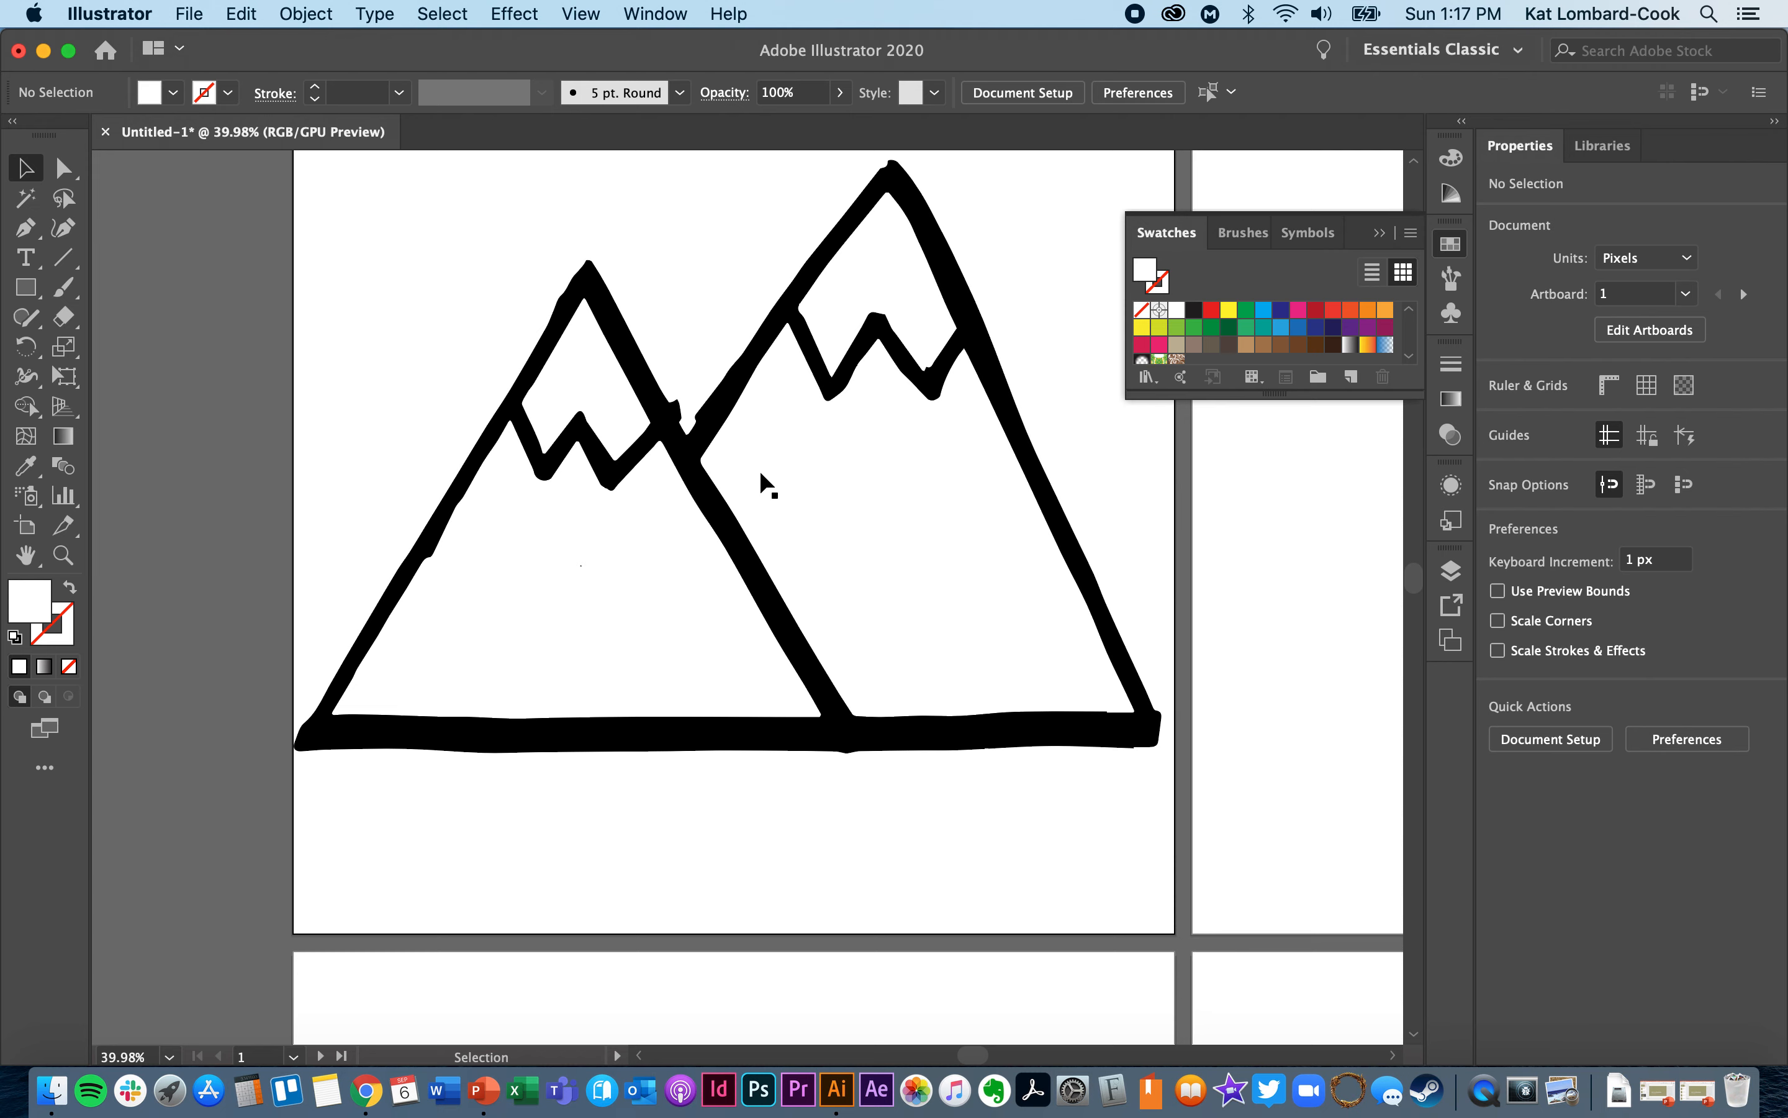
- Fill the white lower areas of both outlined mountains with the bright red swatch
left_click(856, 581)
left_click(1215, 311)
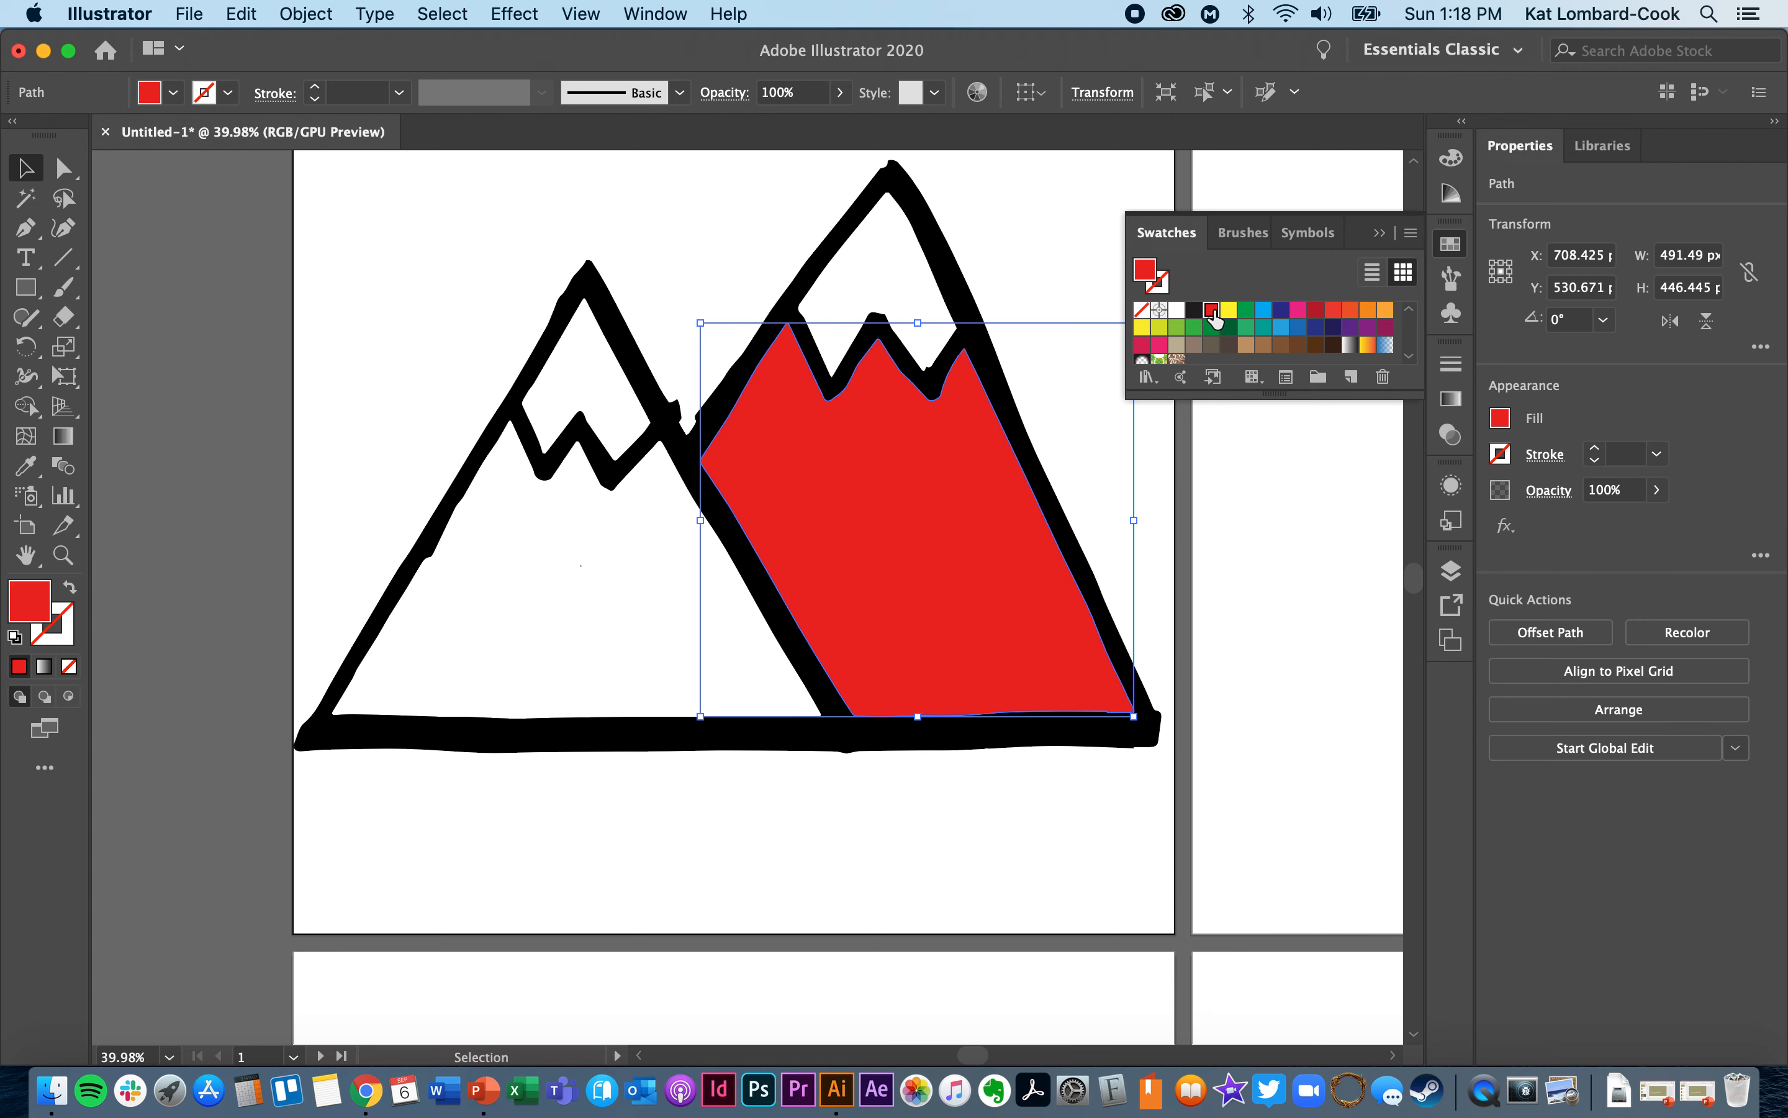
left_click(543, 587)
left_click(1210, 317)
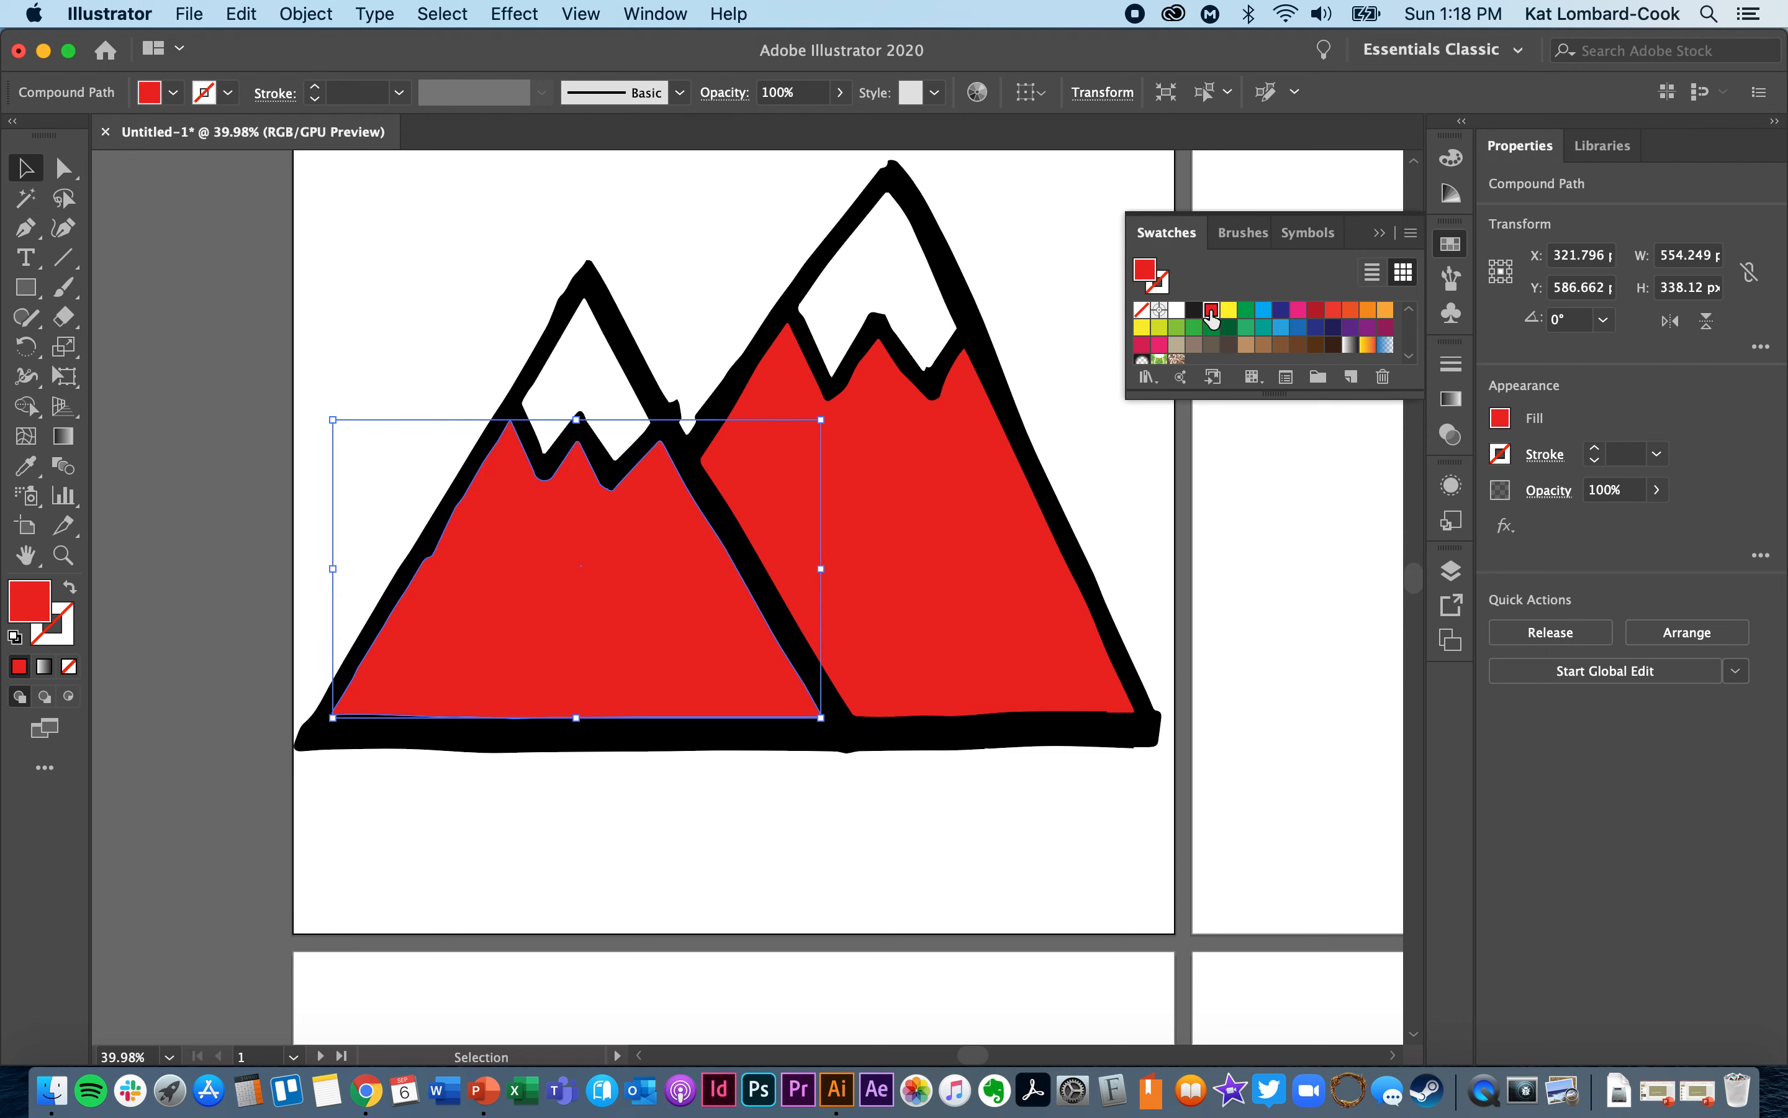
- Fill the black mountain outline with a medium green swatch and clear the selection
left_click(990, 369)
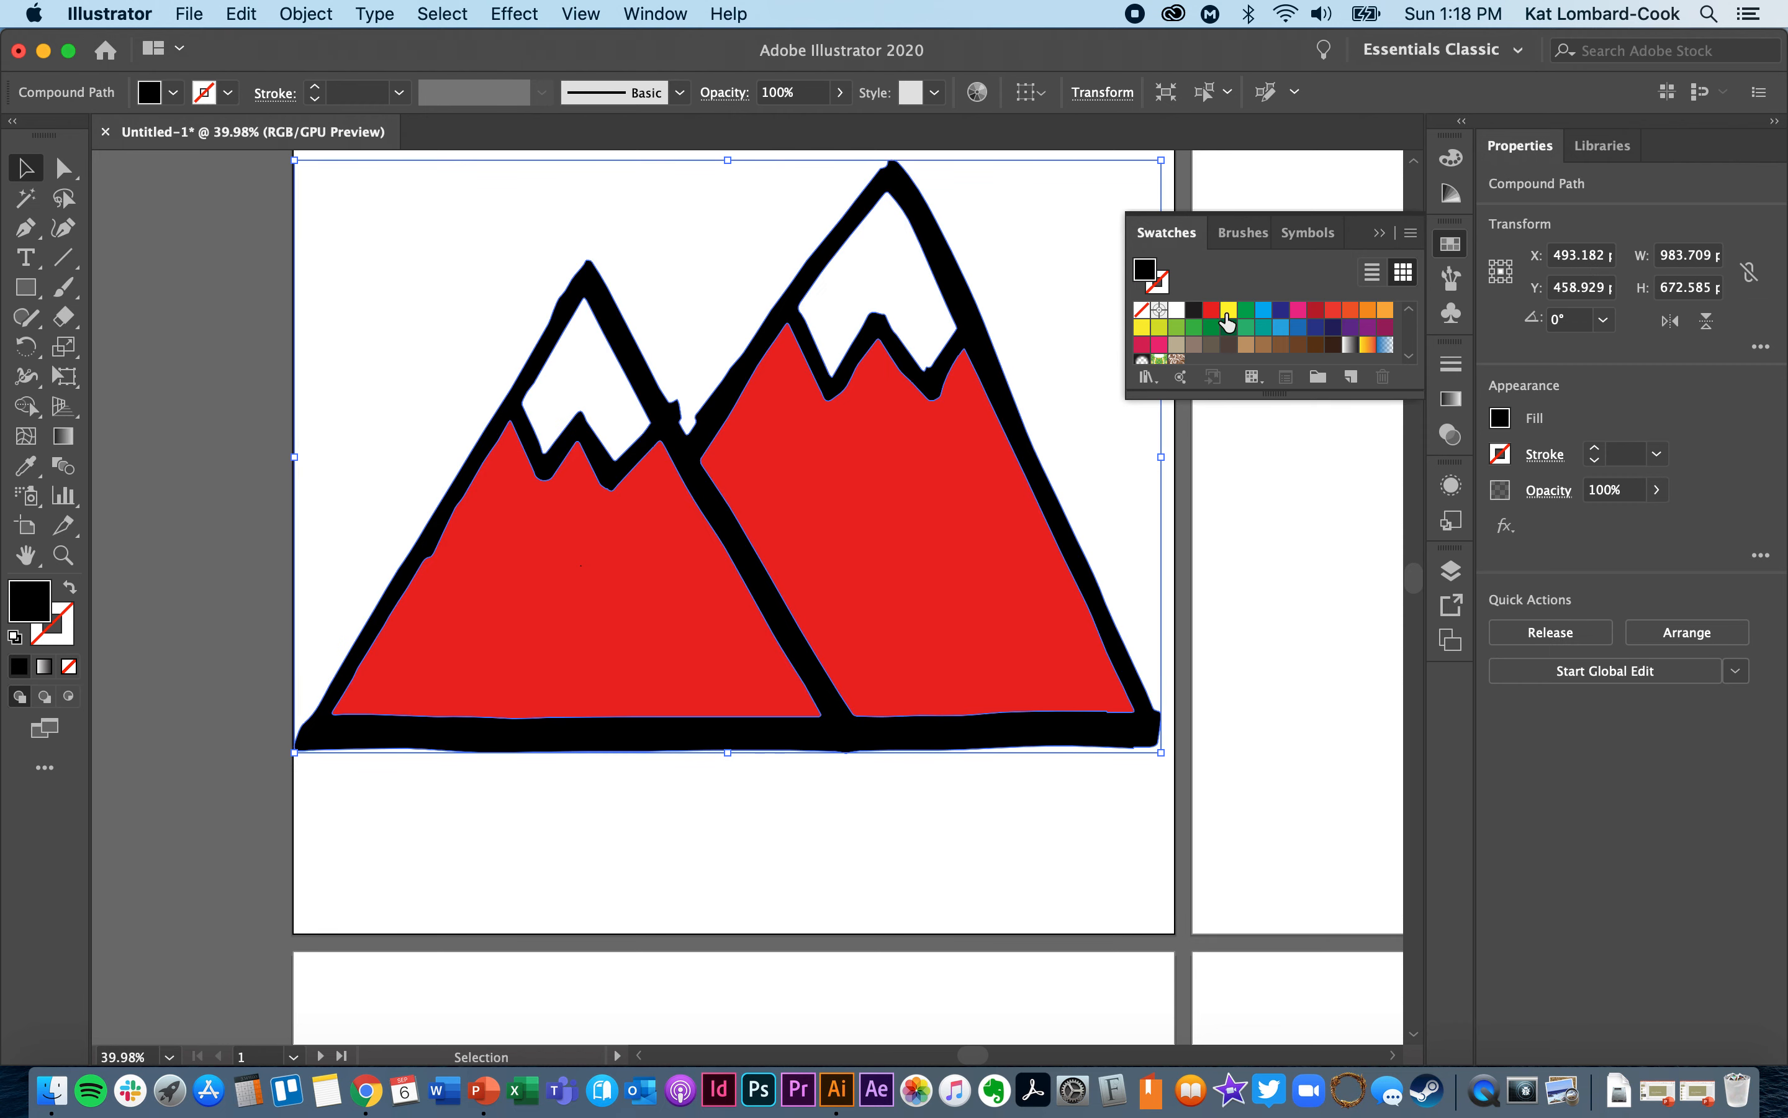
left_click(1194, 327)
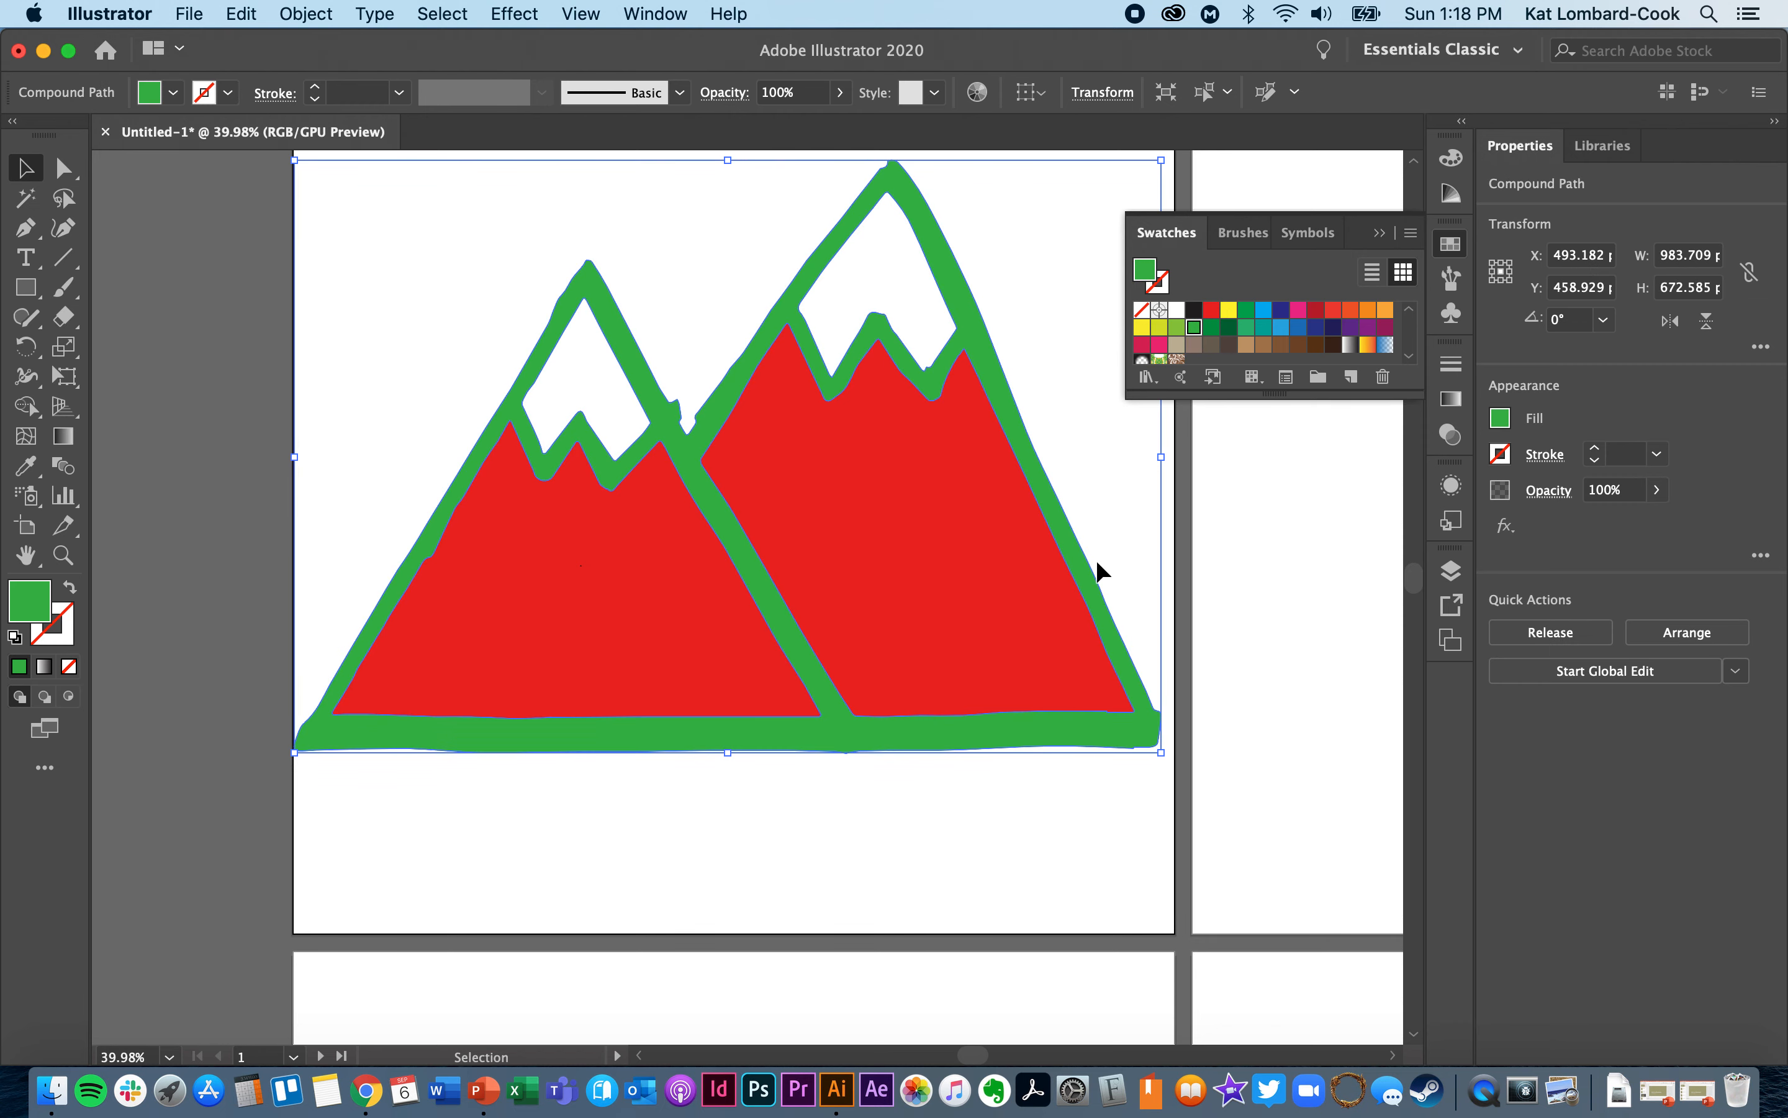
left_click(976, 826)
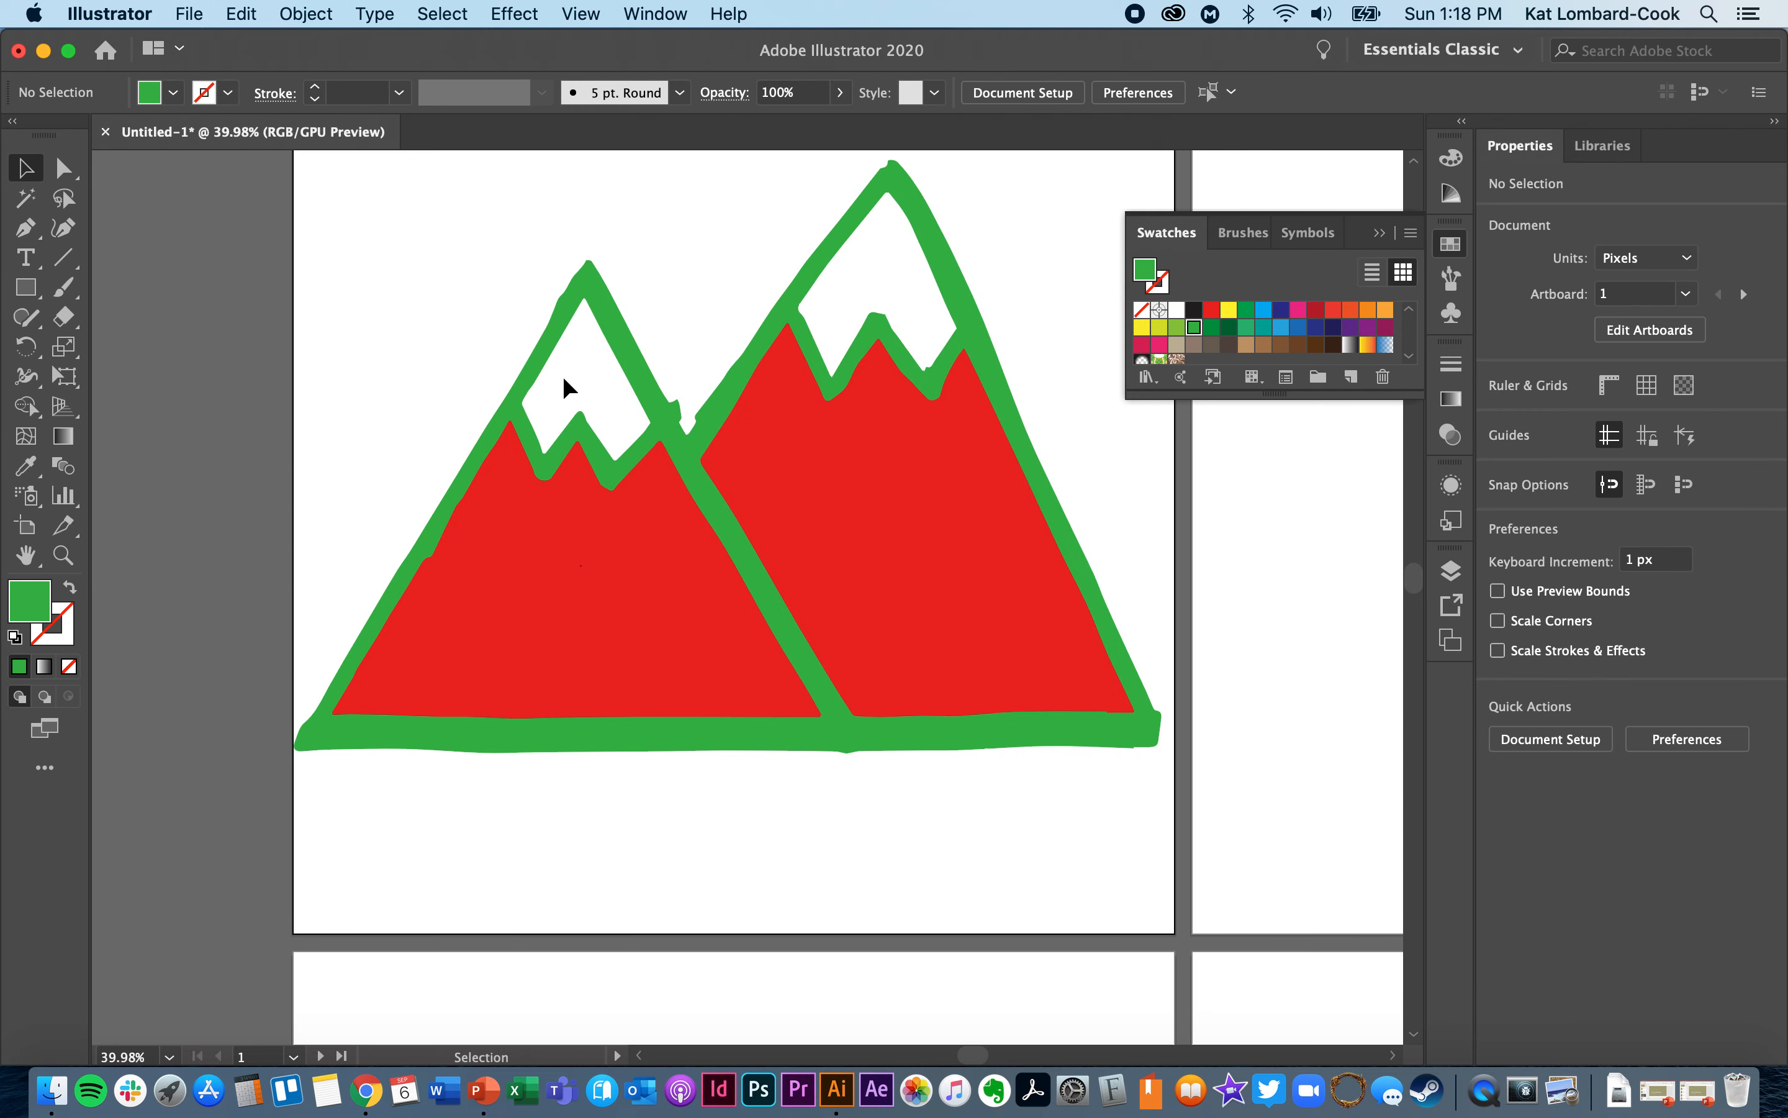
- Change the mountain outline's fill to a dark green swatch and clear the selection
scroll(462, 320, "up", 3)
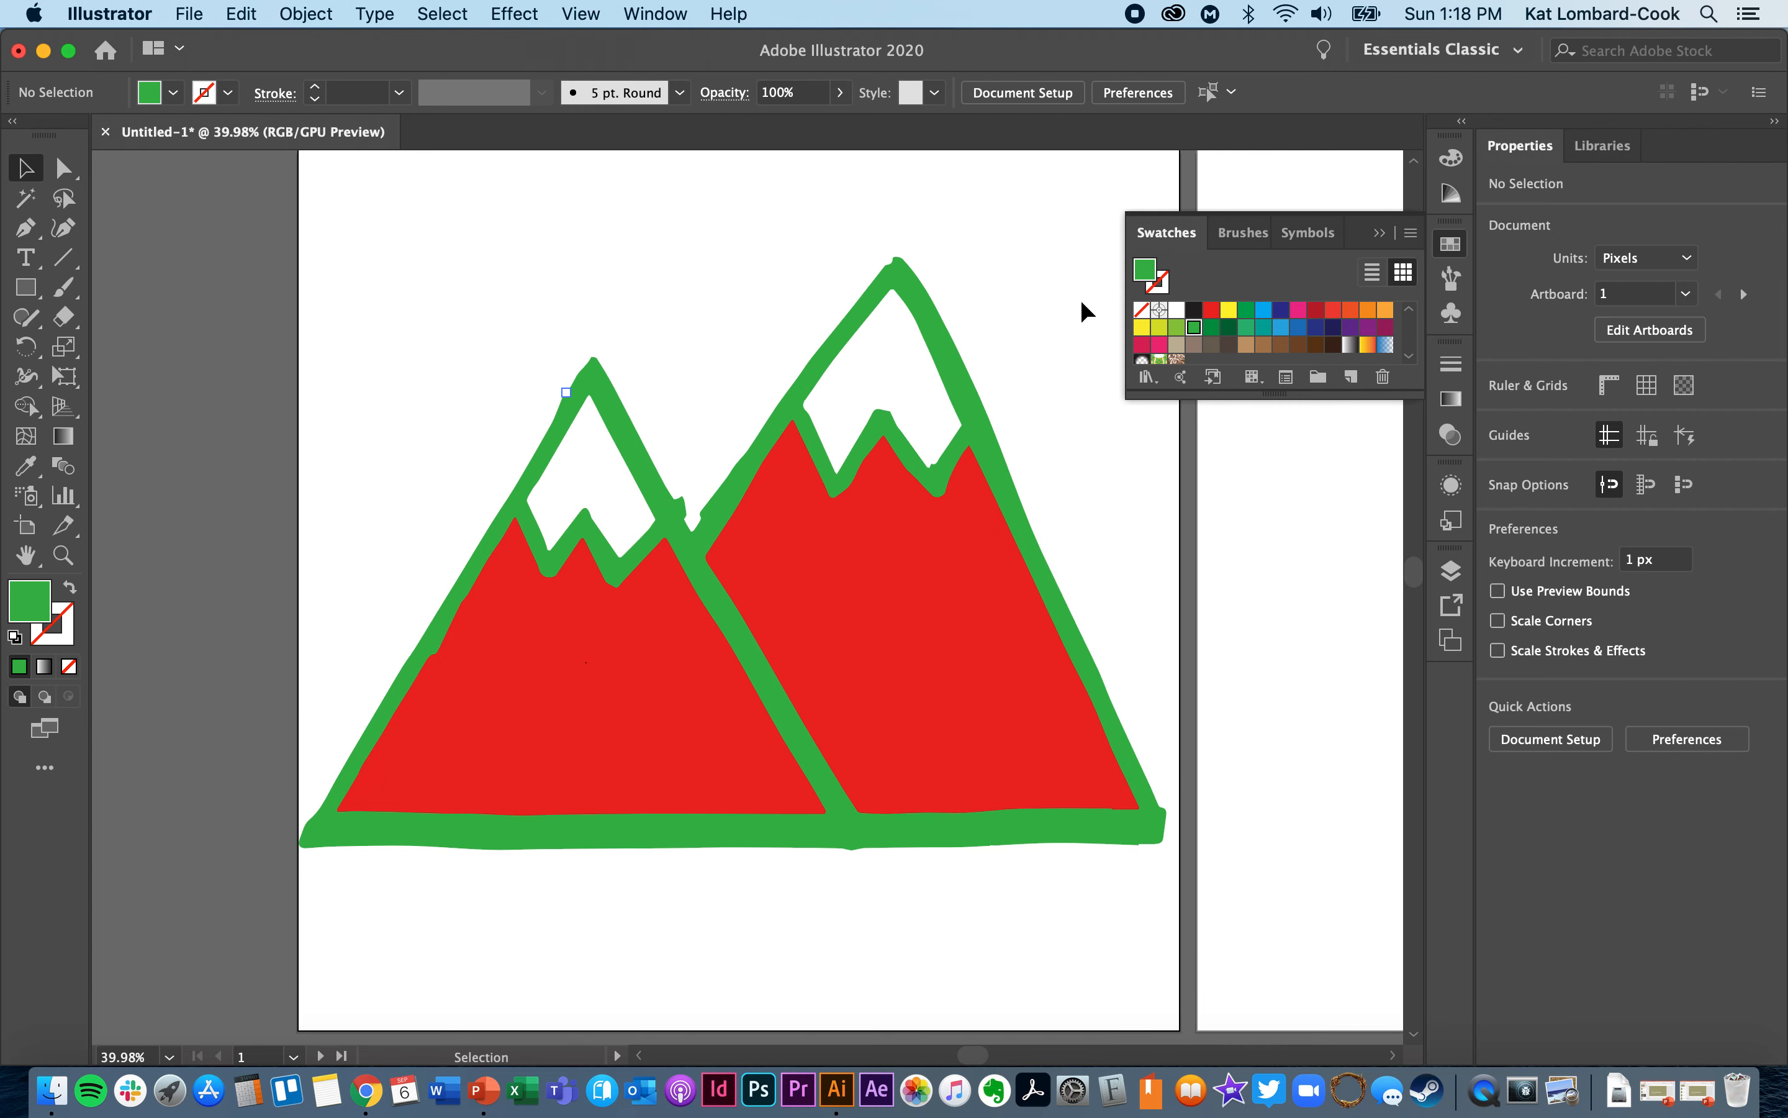
left_click(1229, 326)
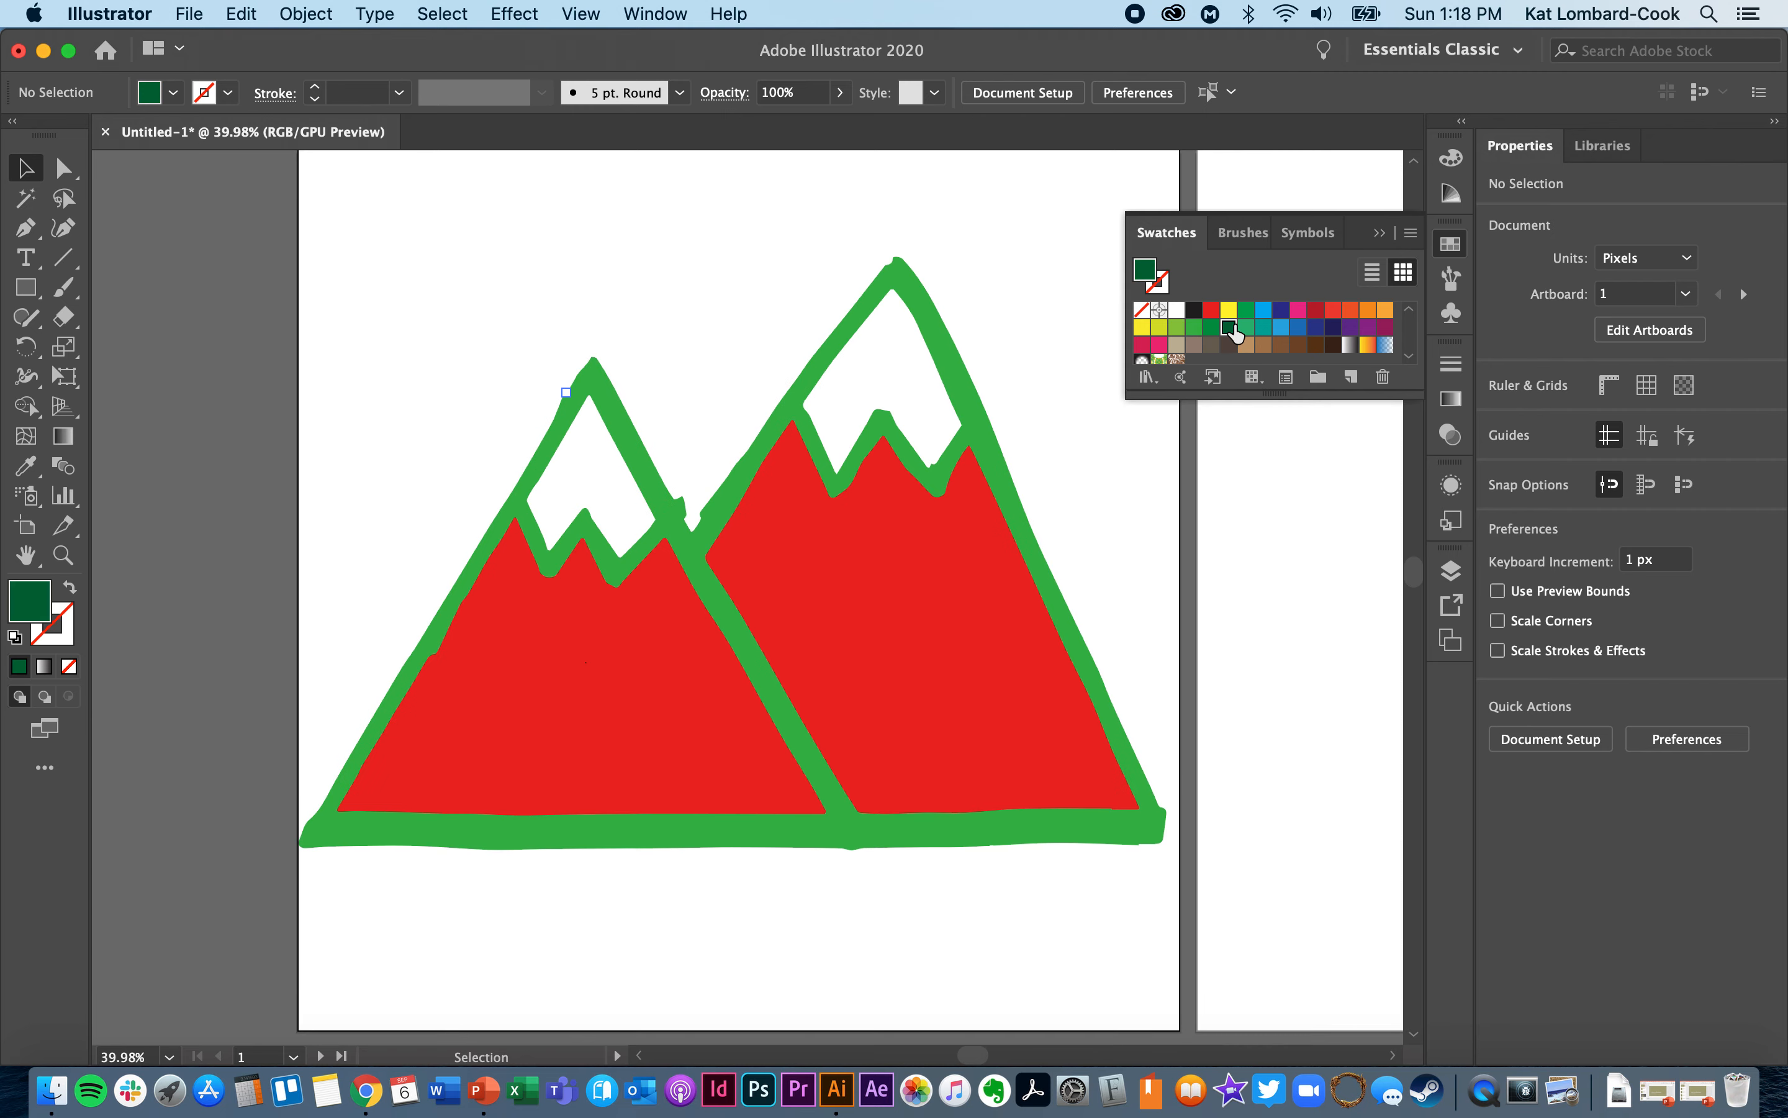
left_click(995, 456)
left_click(1229, 326)
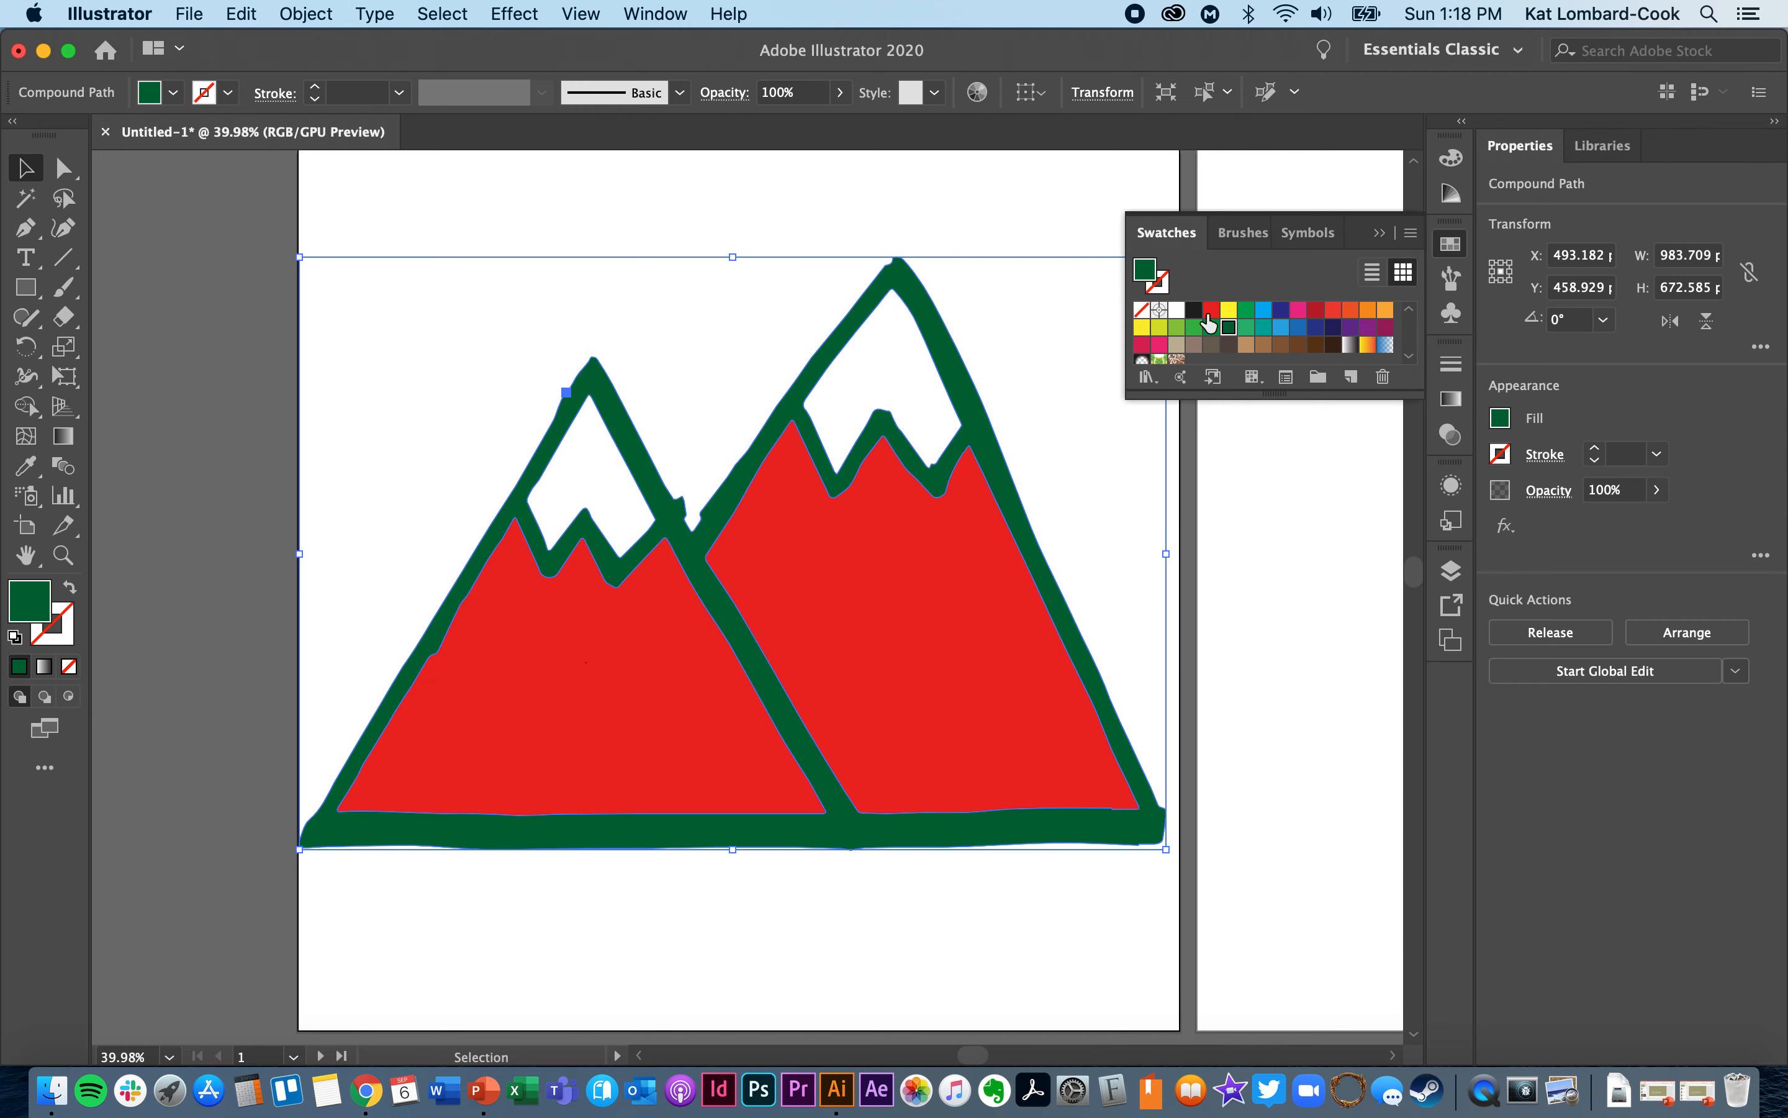
left_click(933, 214)
- Recolor the lower areas of both outlined mountains with the dark red swatch and clear the selection
left_click(632, 704)
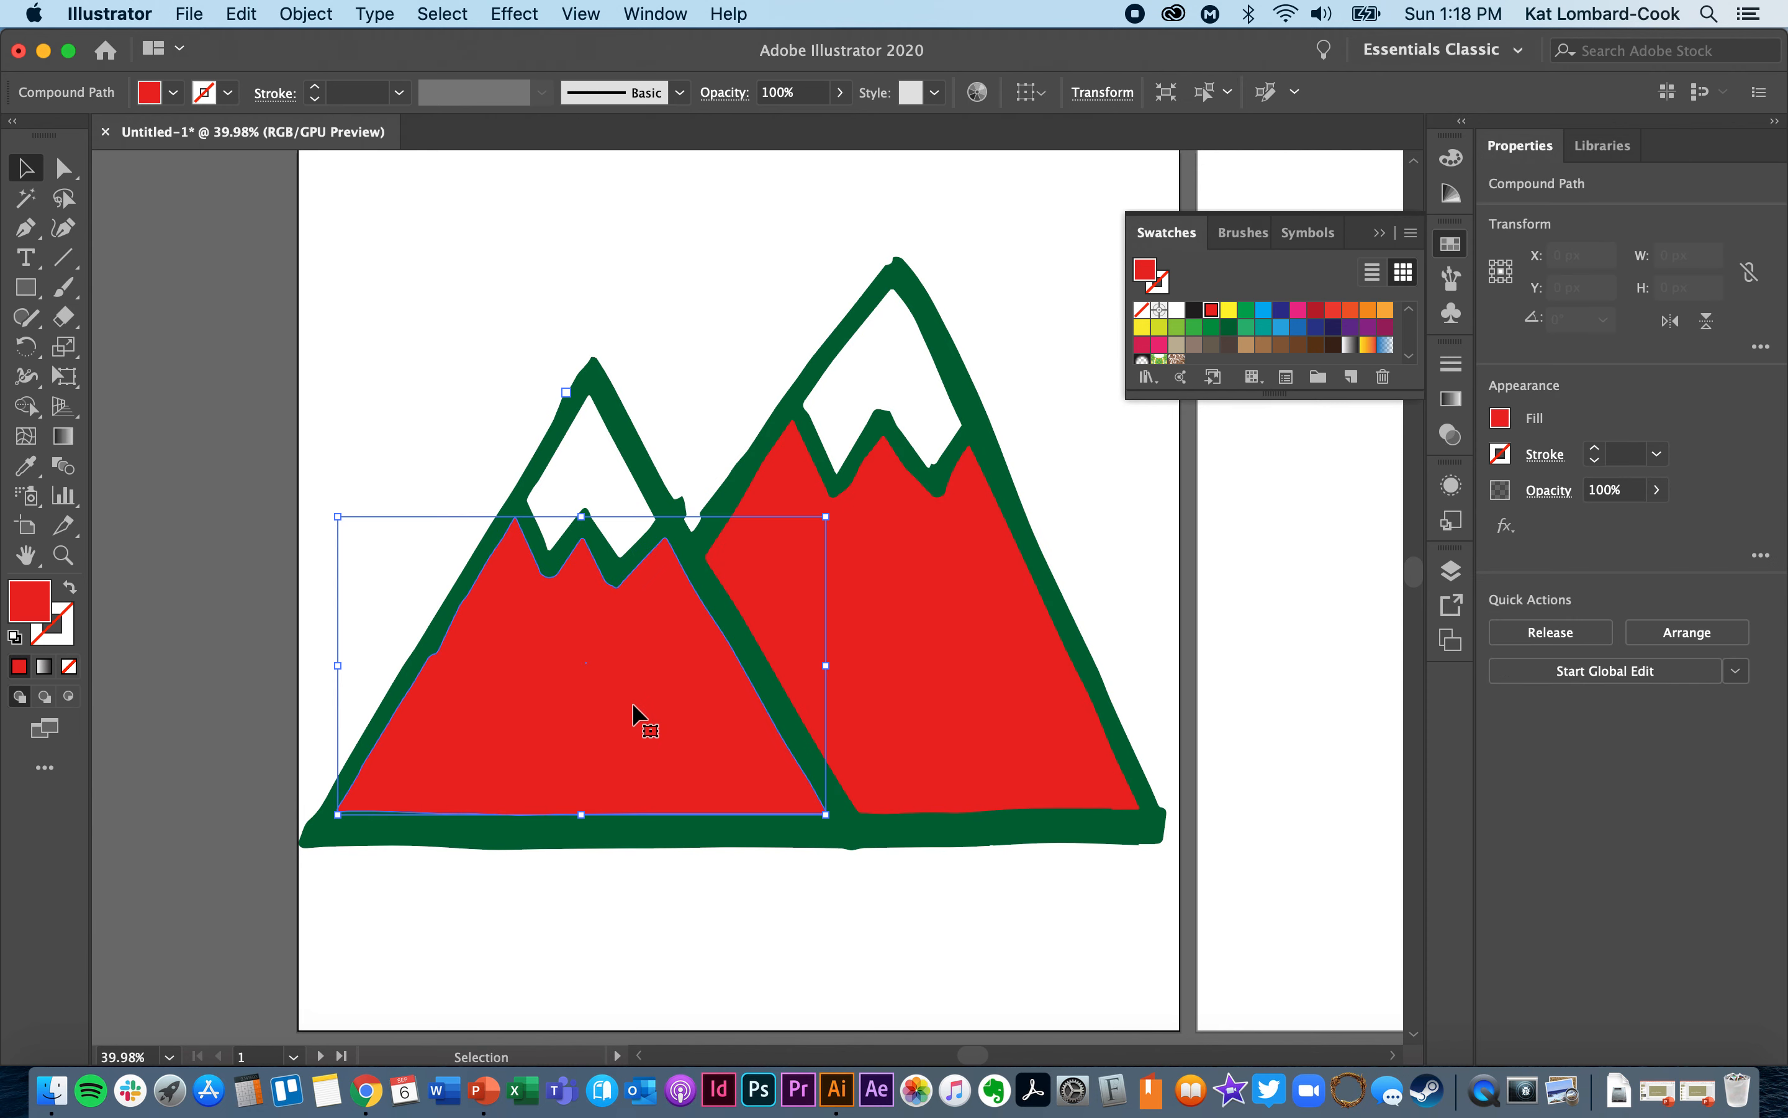
left_click(1333, 310)
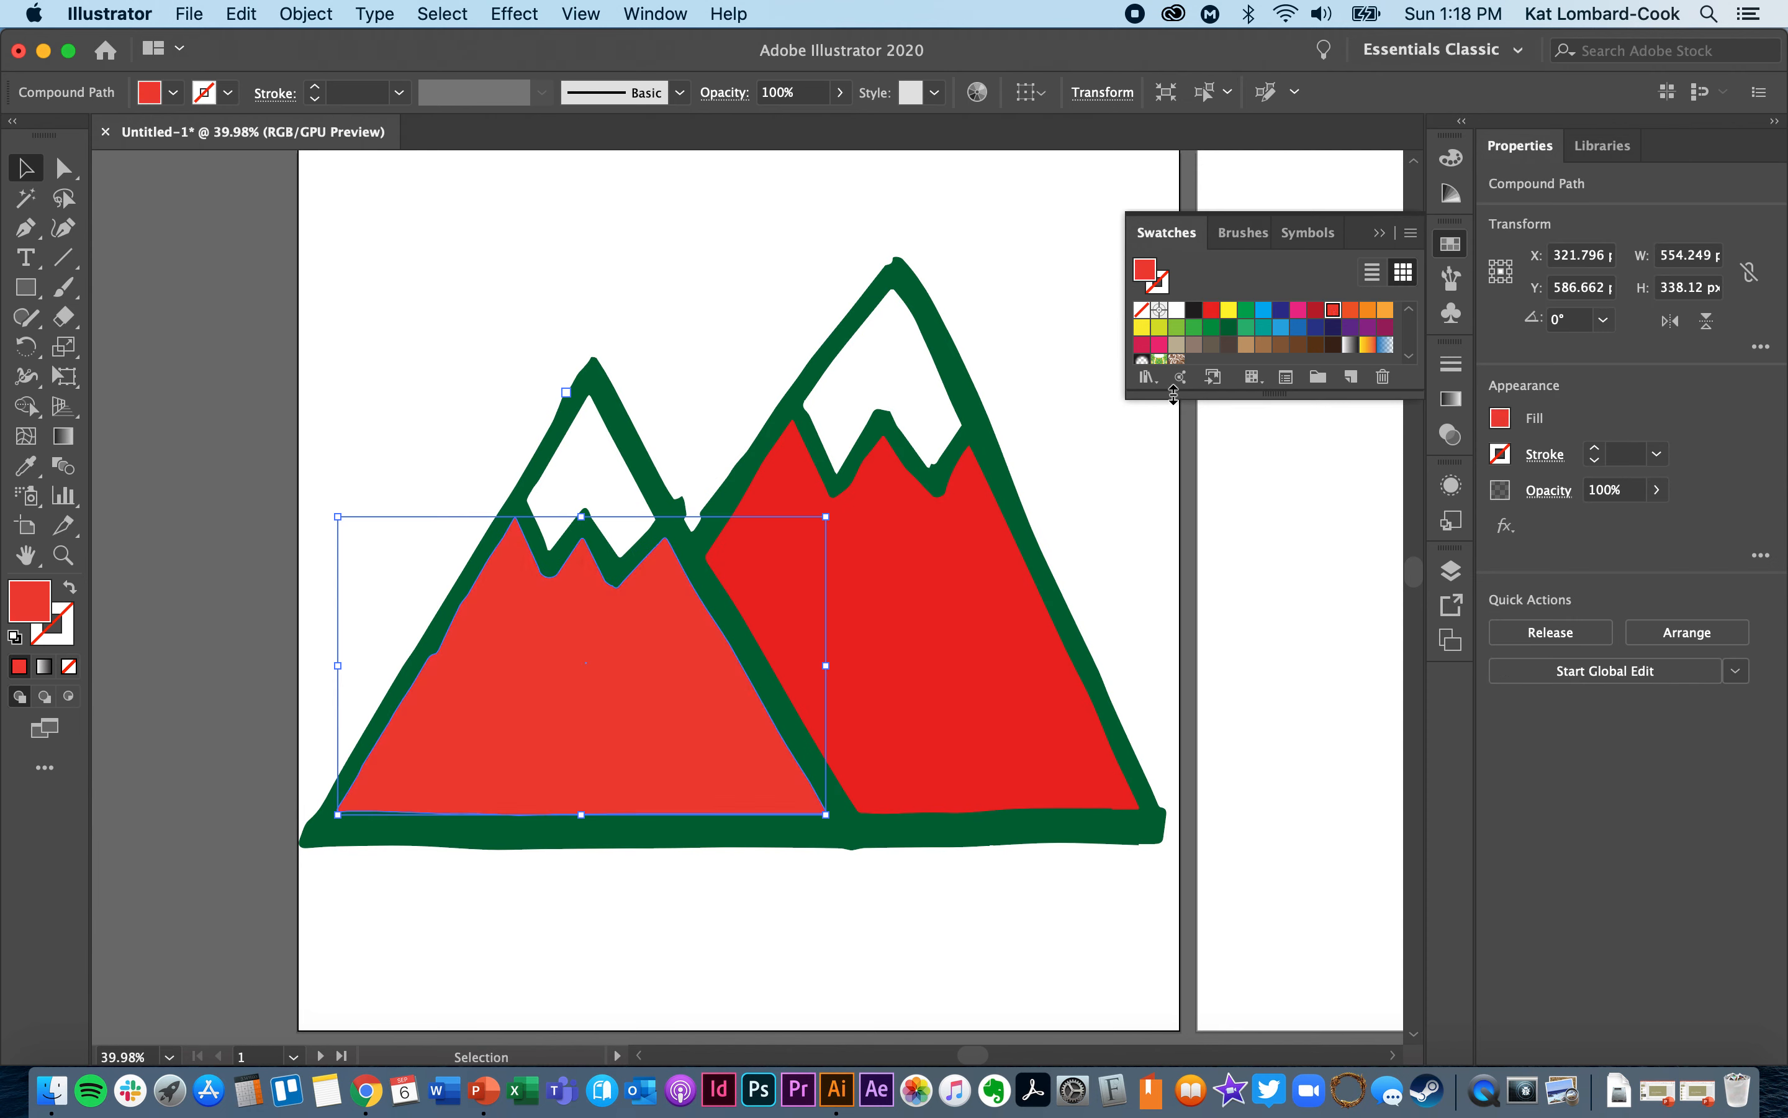
left_click(928, 622)
left_click(1317, 310)
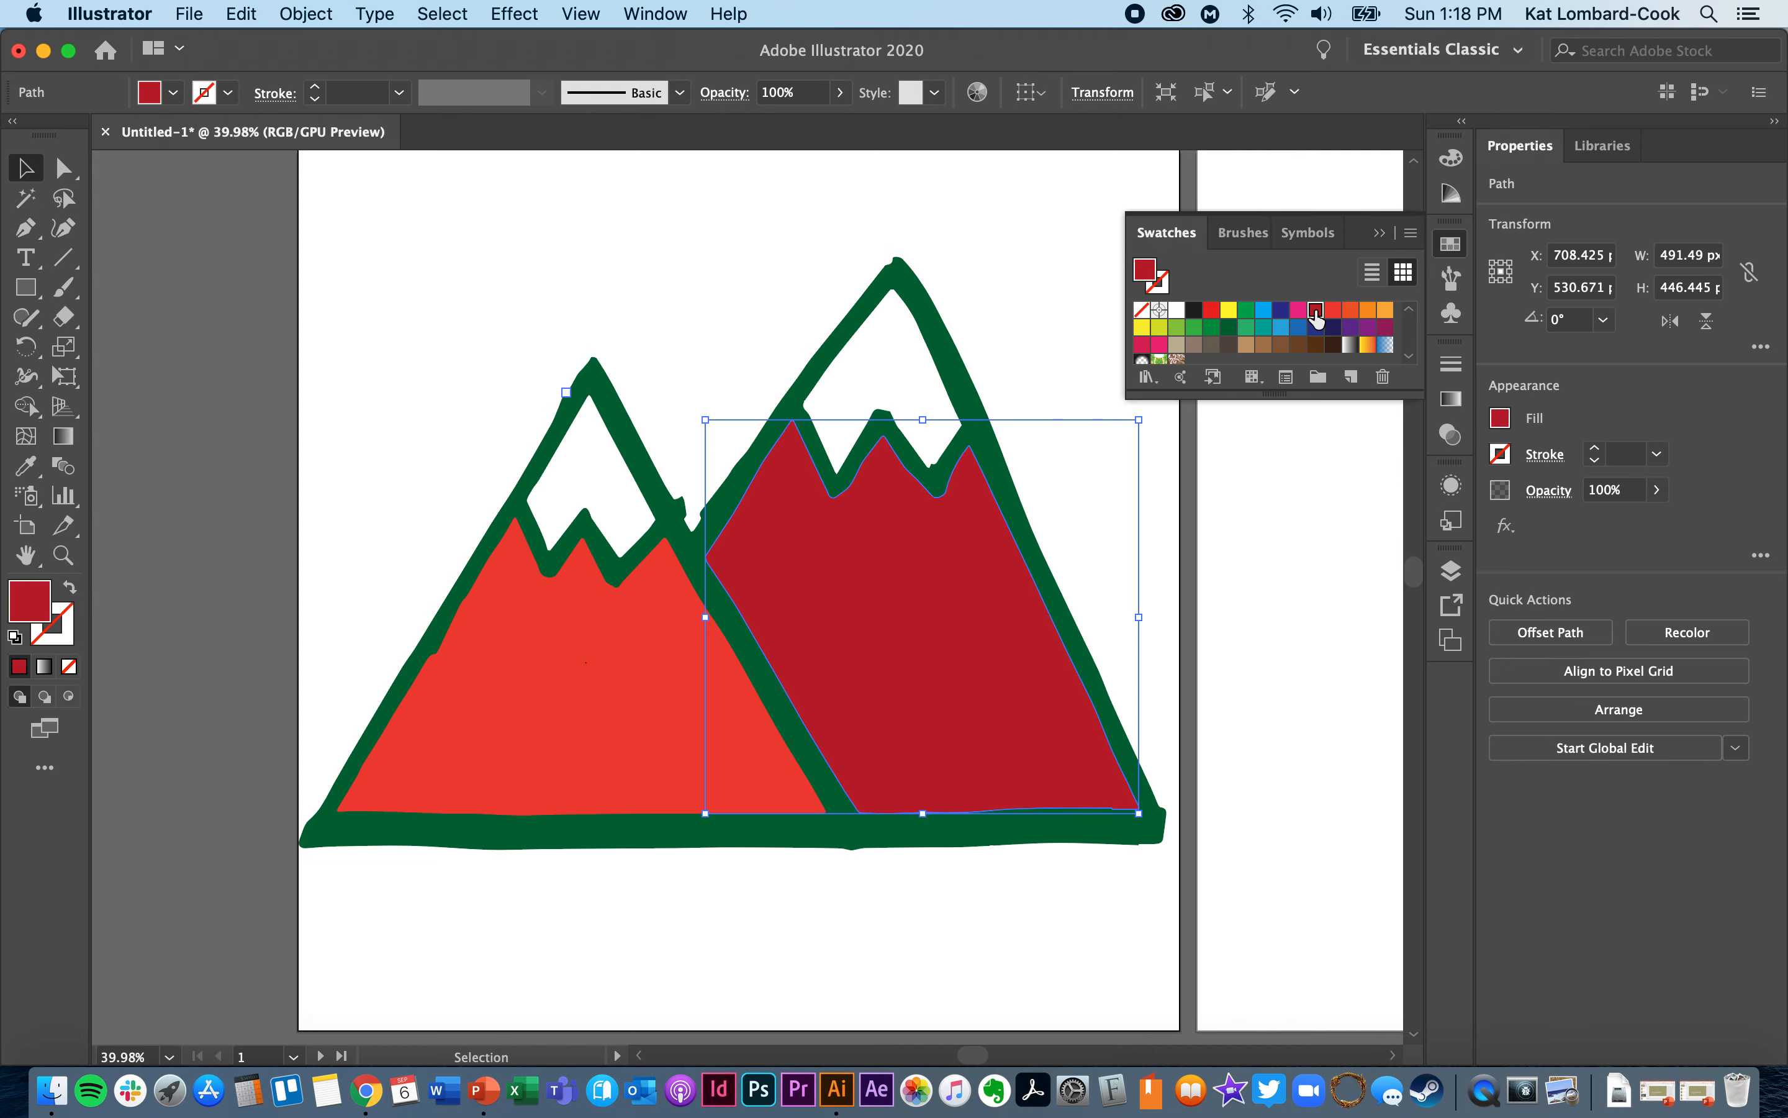
left_click(579, 730)
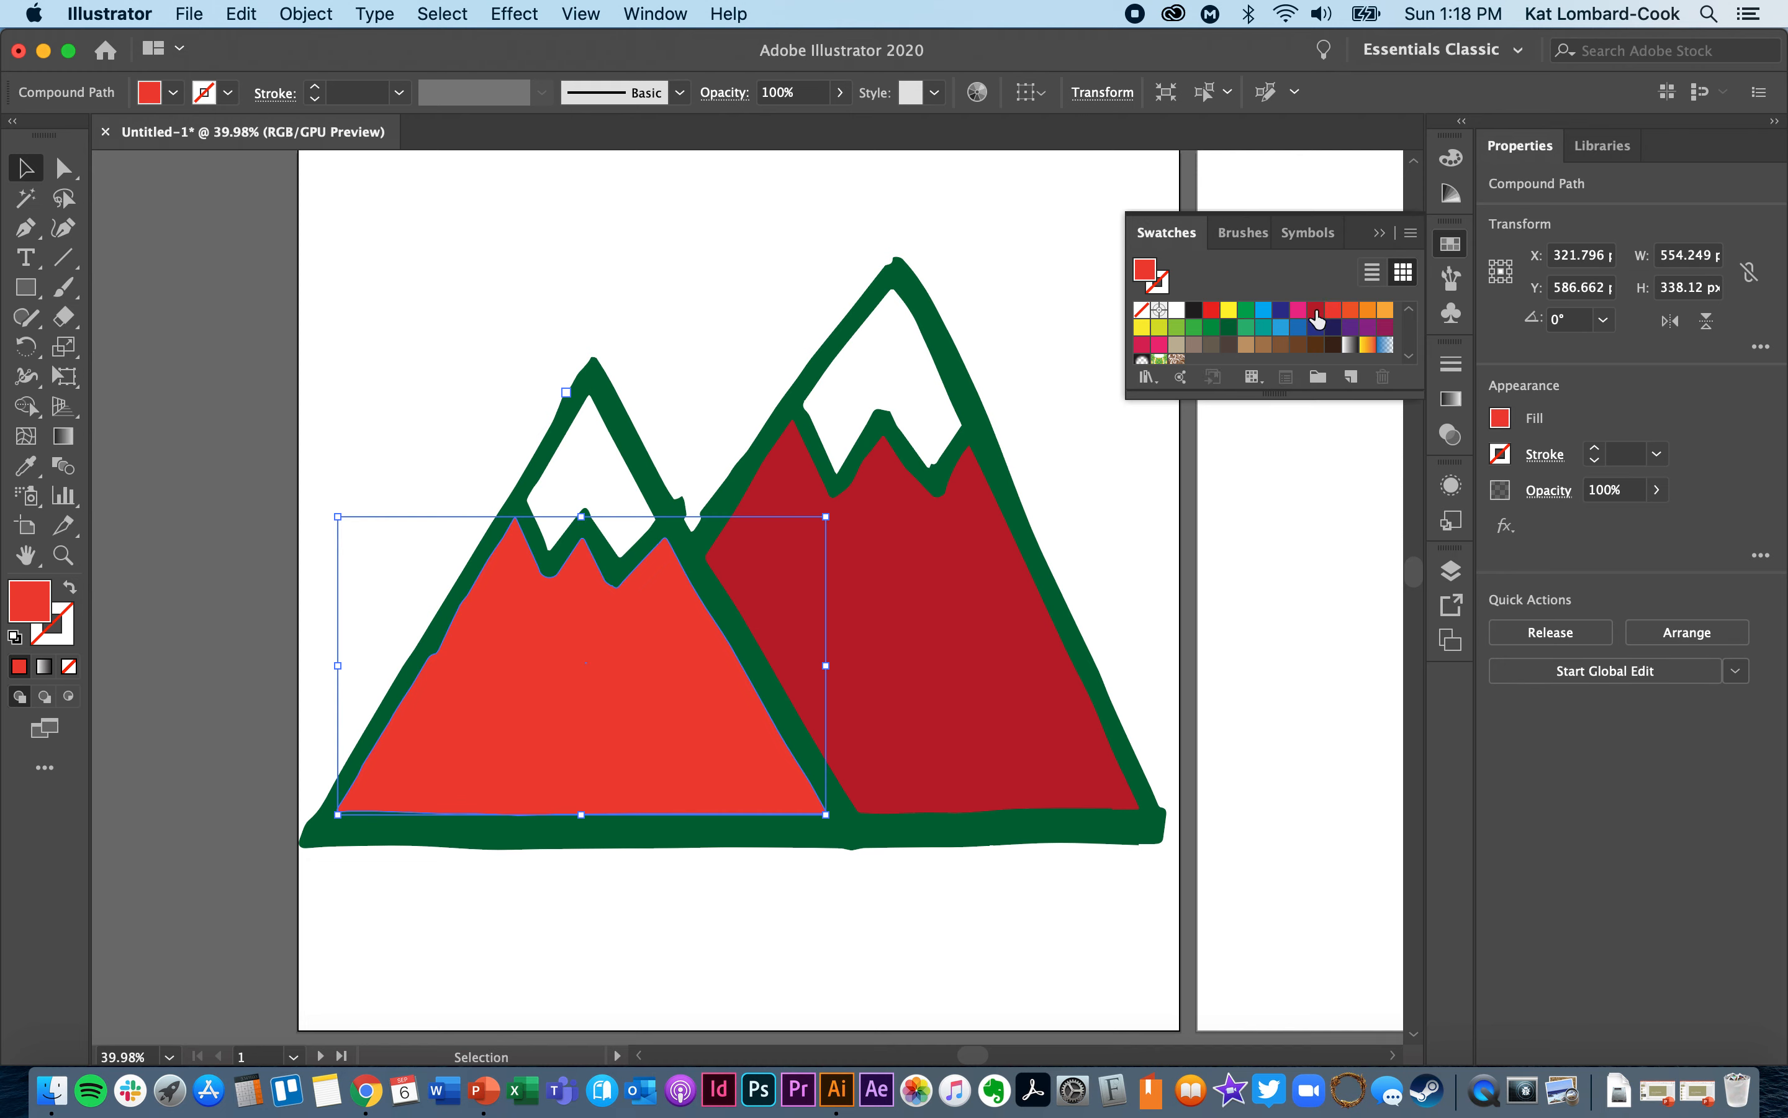
left_click(1317, 311)
left_click(756, 317)
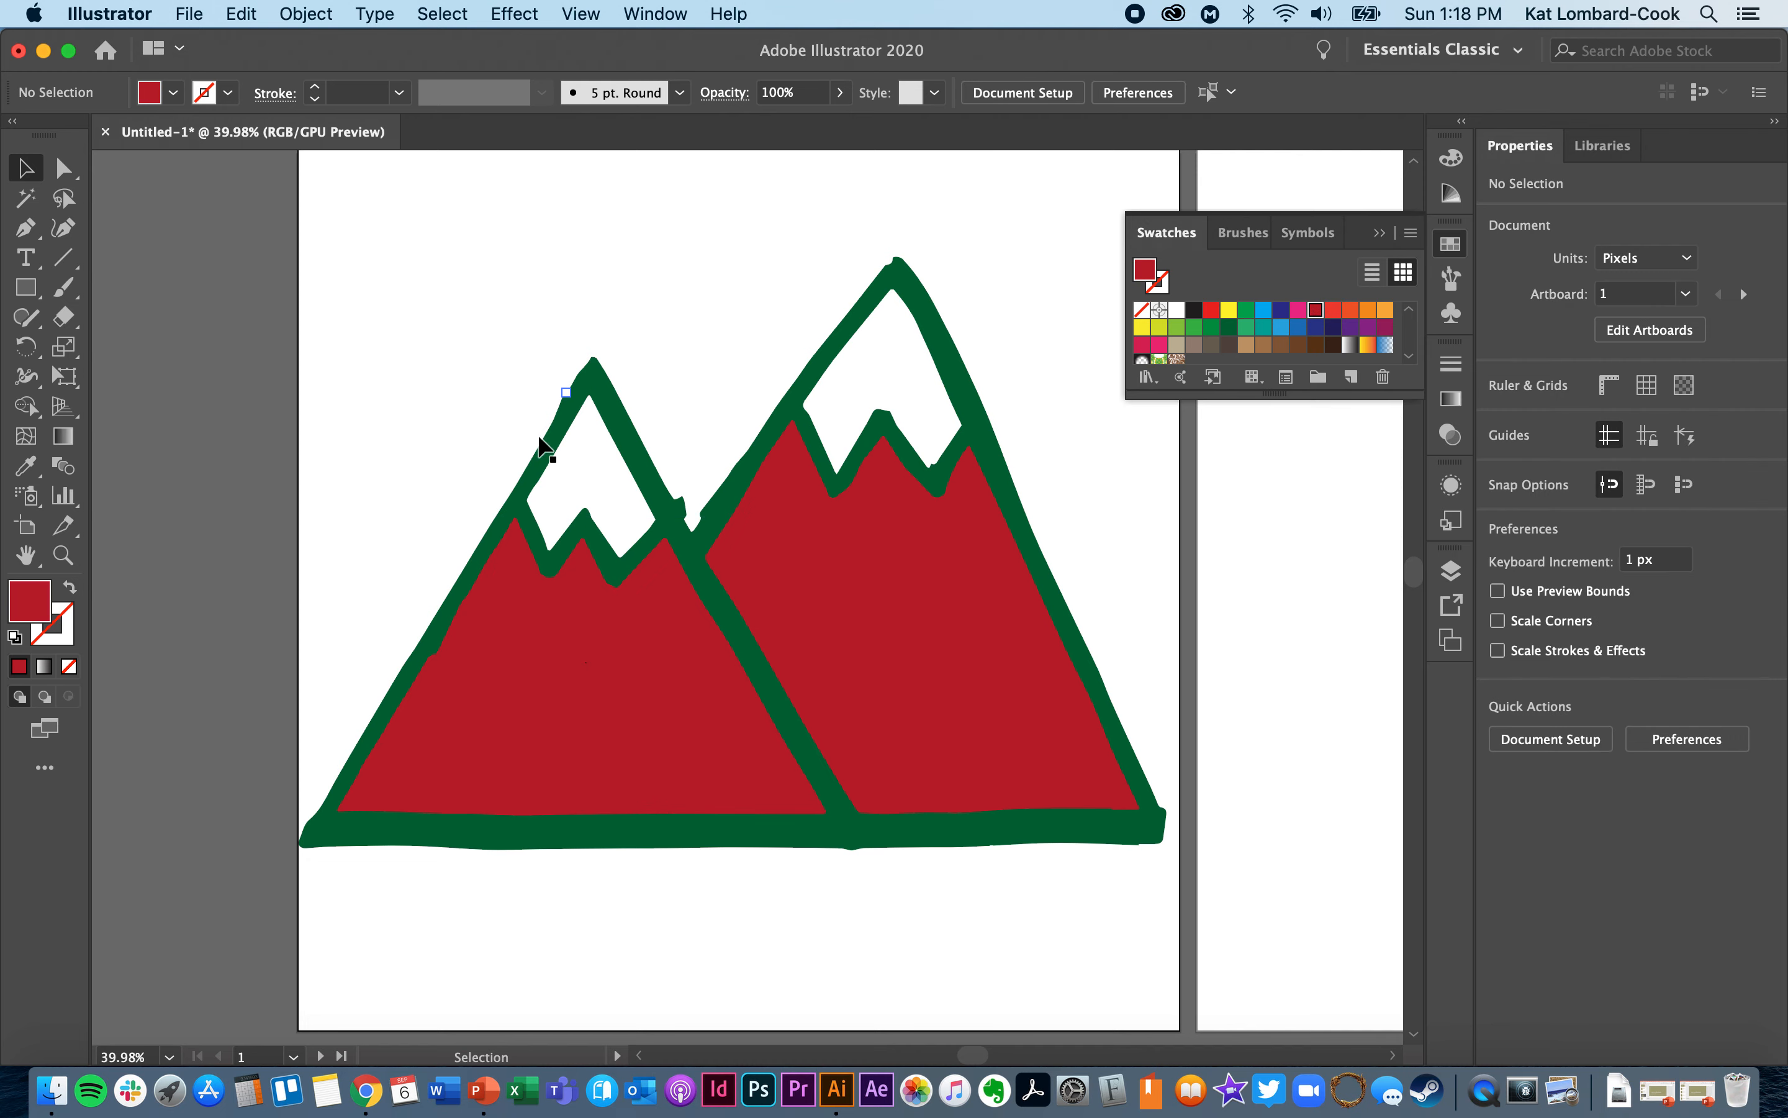
- Draw a rectangle about 954 by 430 px over the upper part of the mountains and fill it orange
left_click(551, 451)
left_click(625, 196)
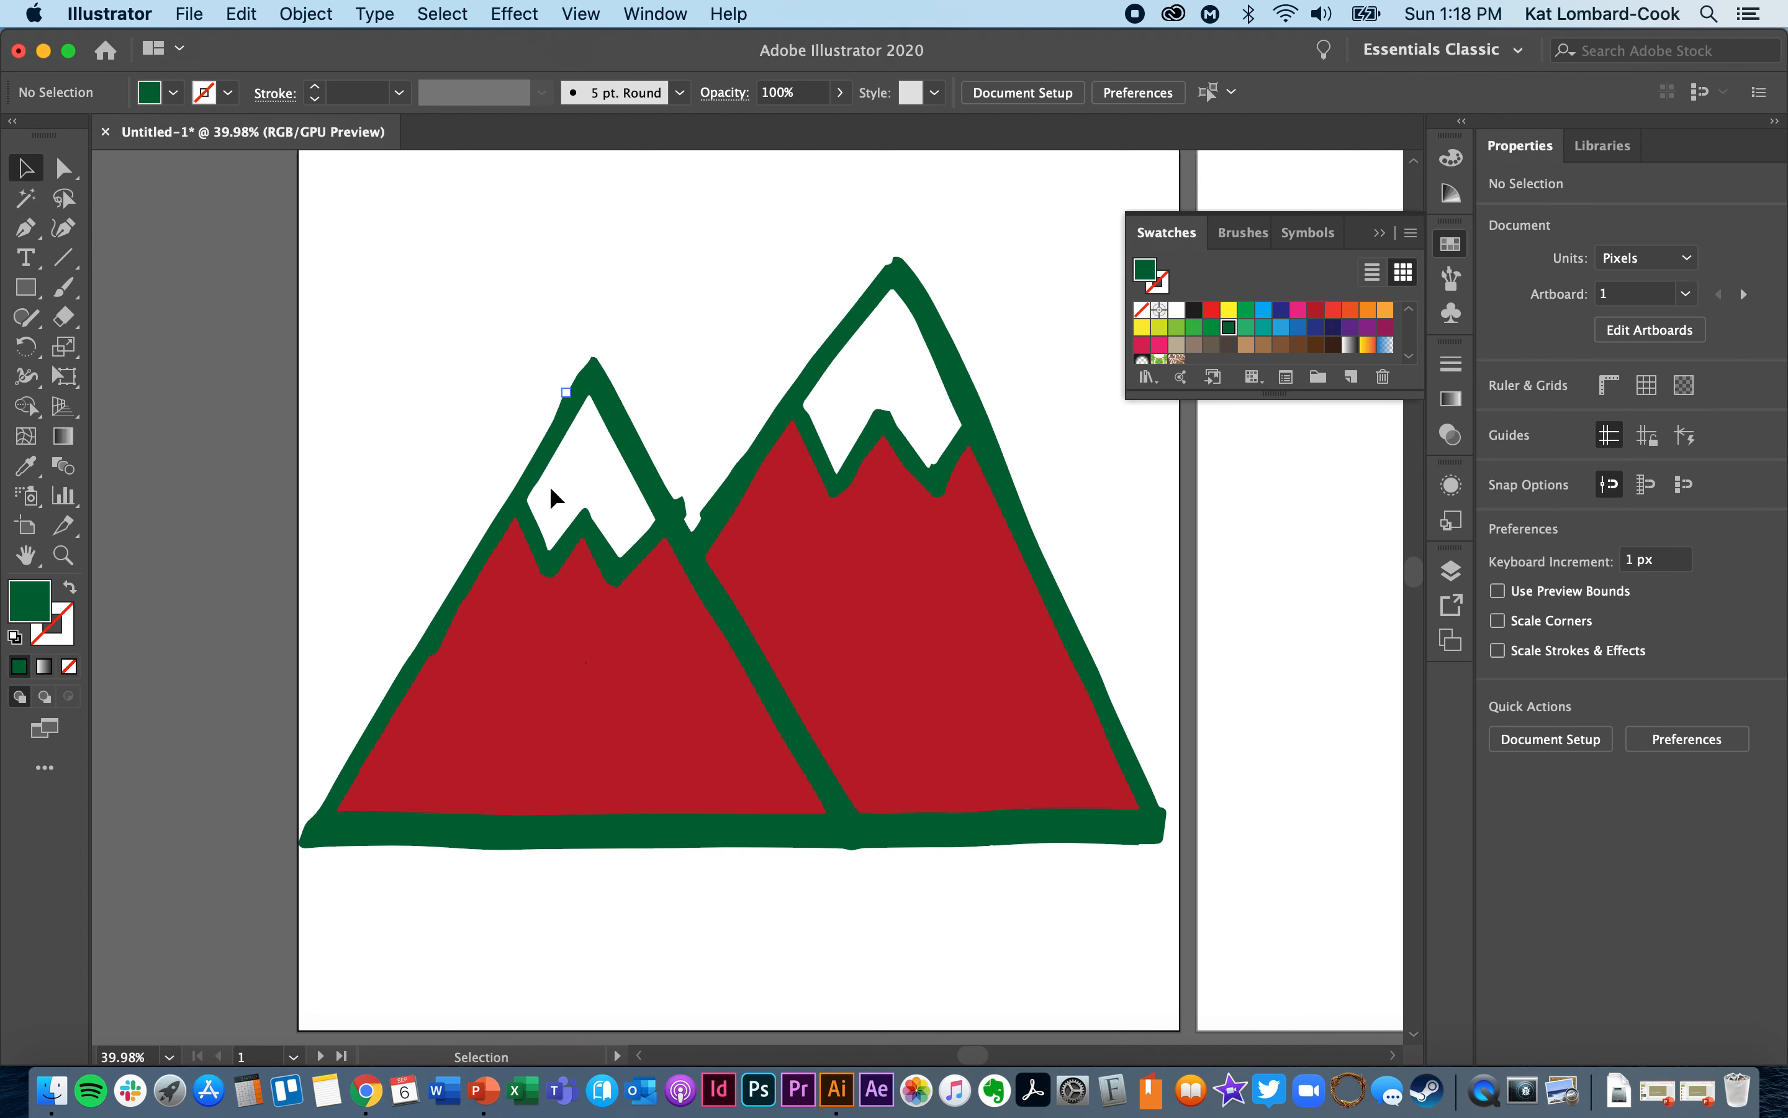
left_click(27, 289)
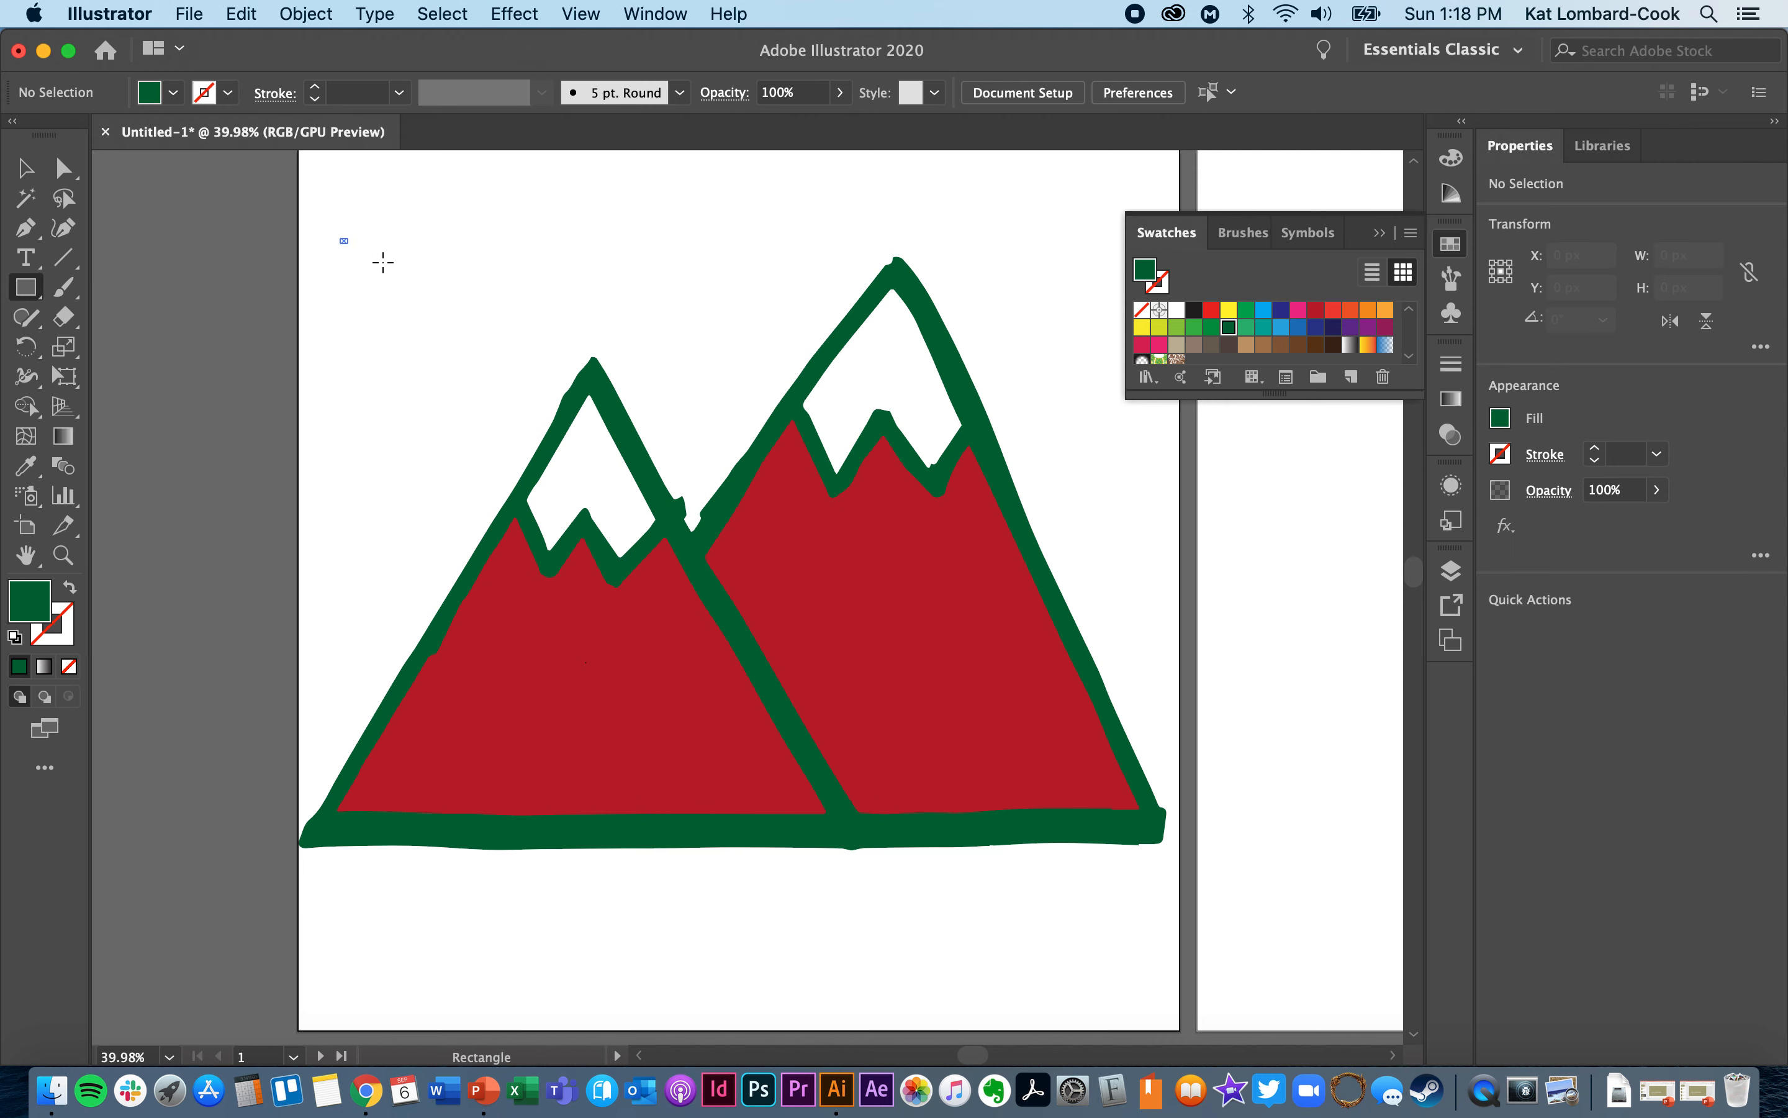
left_click_drag(341, 238, 1181, 617)
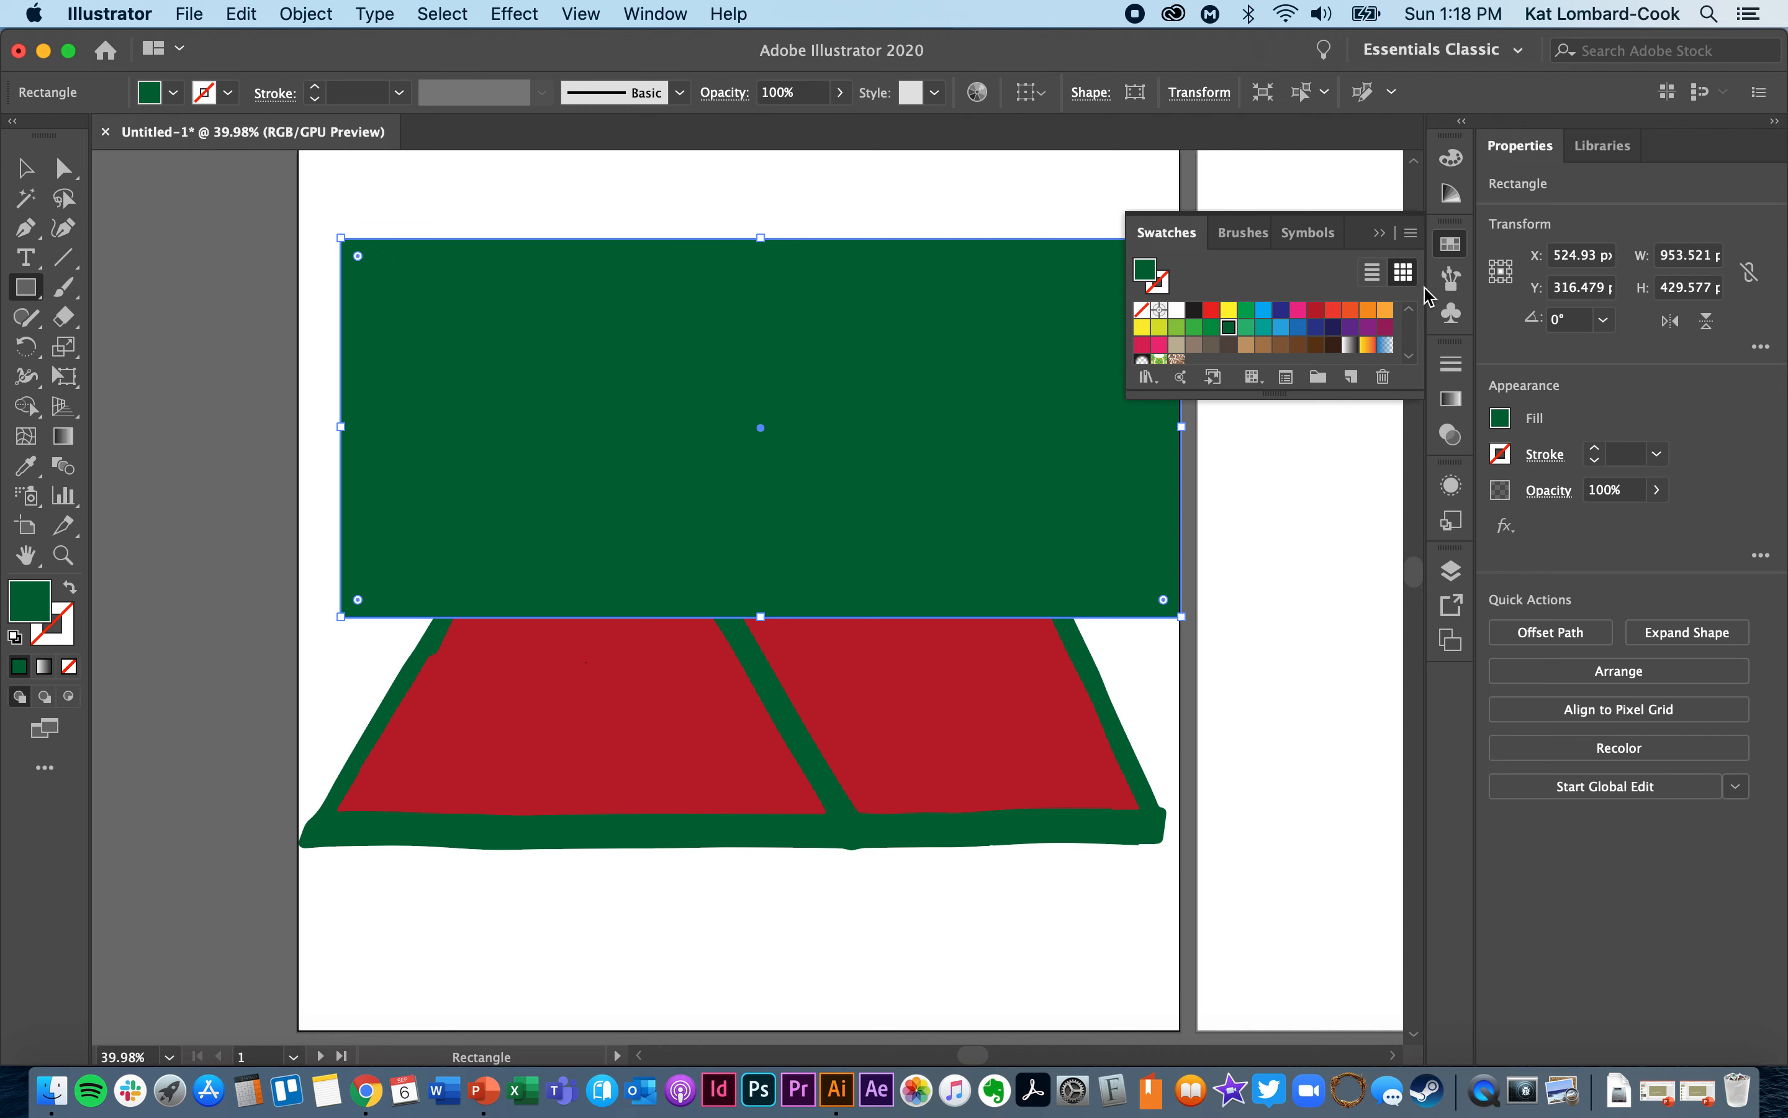
left_click(1367, 310)
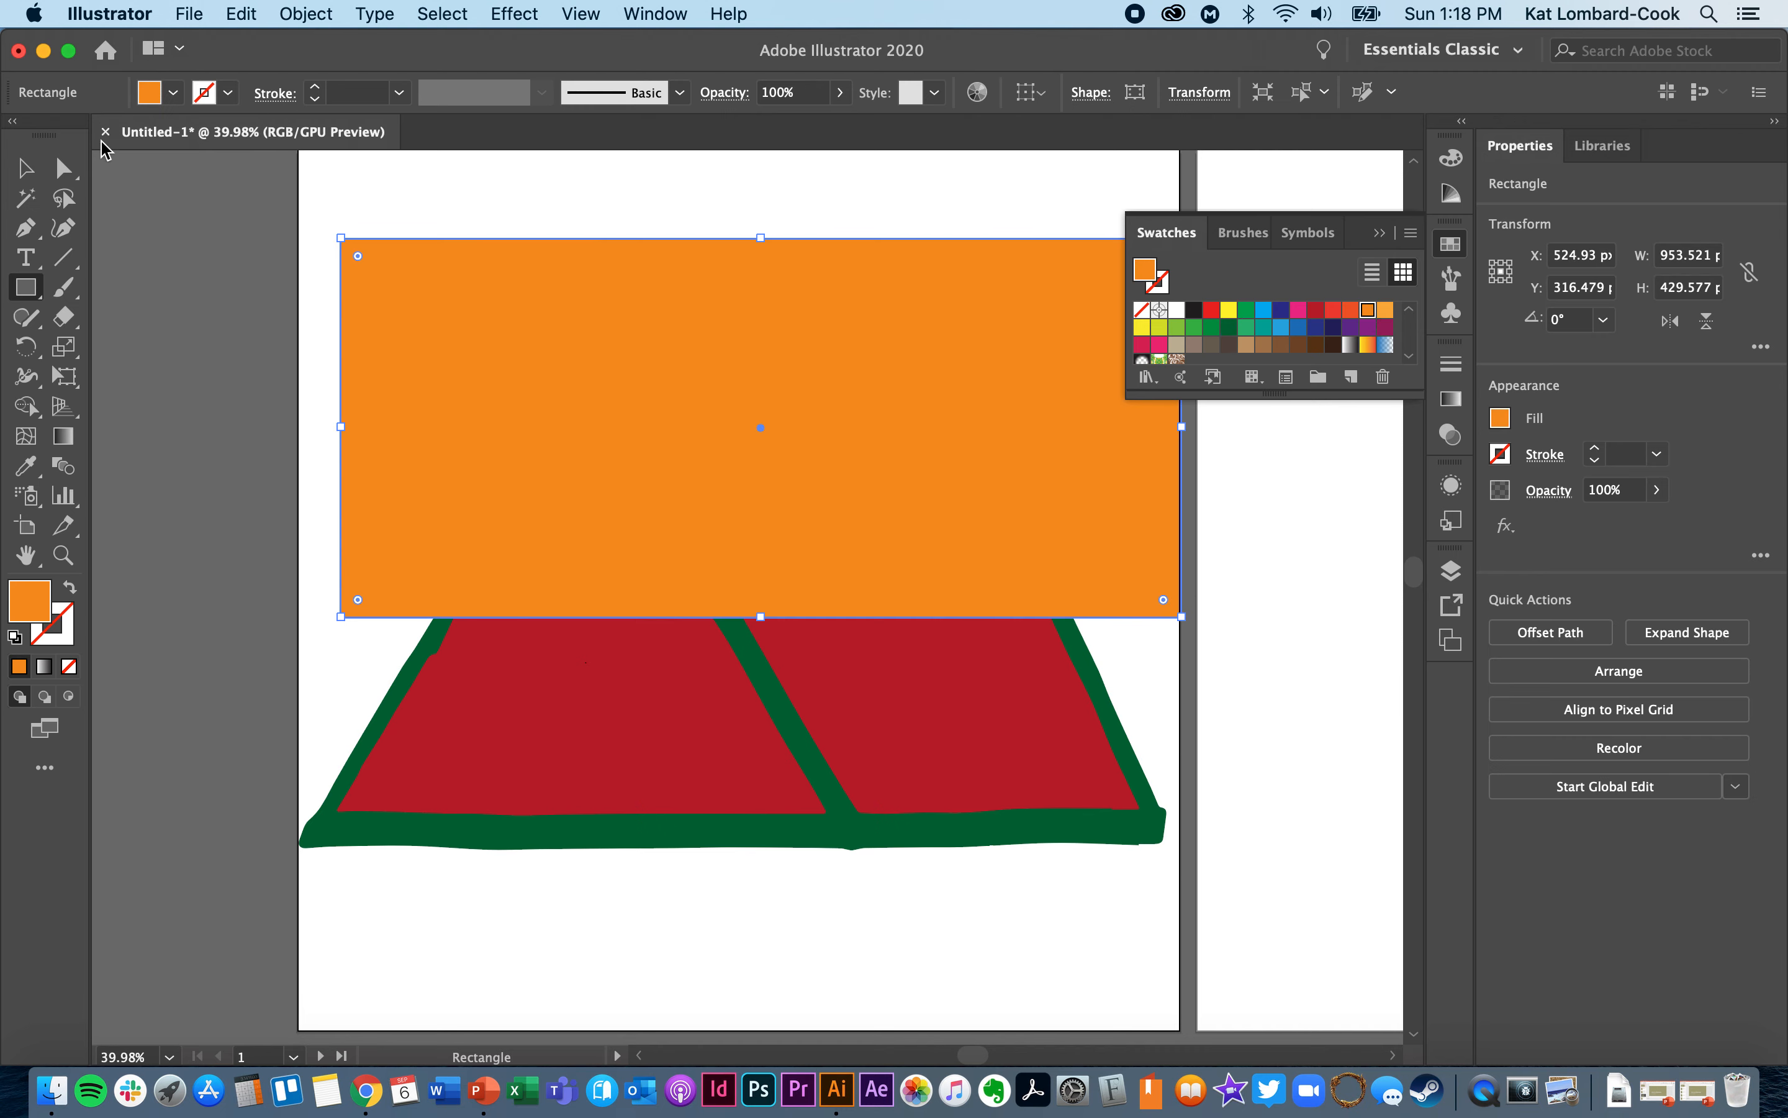
- Send the orange rectangle to the back, behind the mountain artwork
left_click(28, 168)
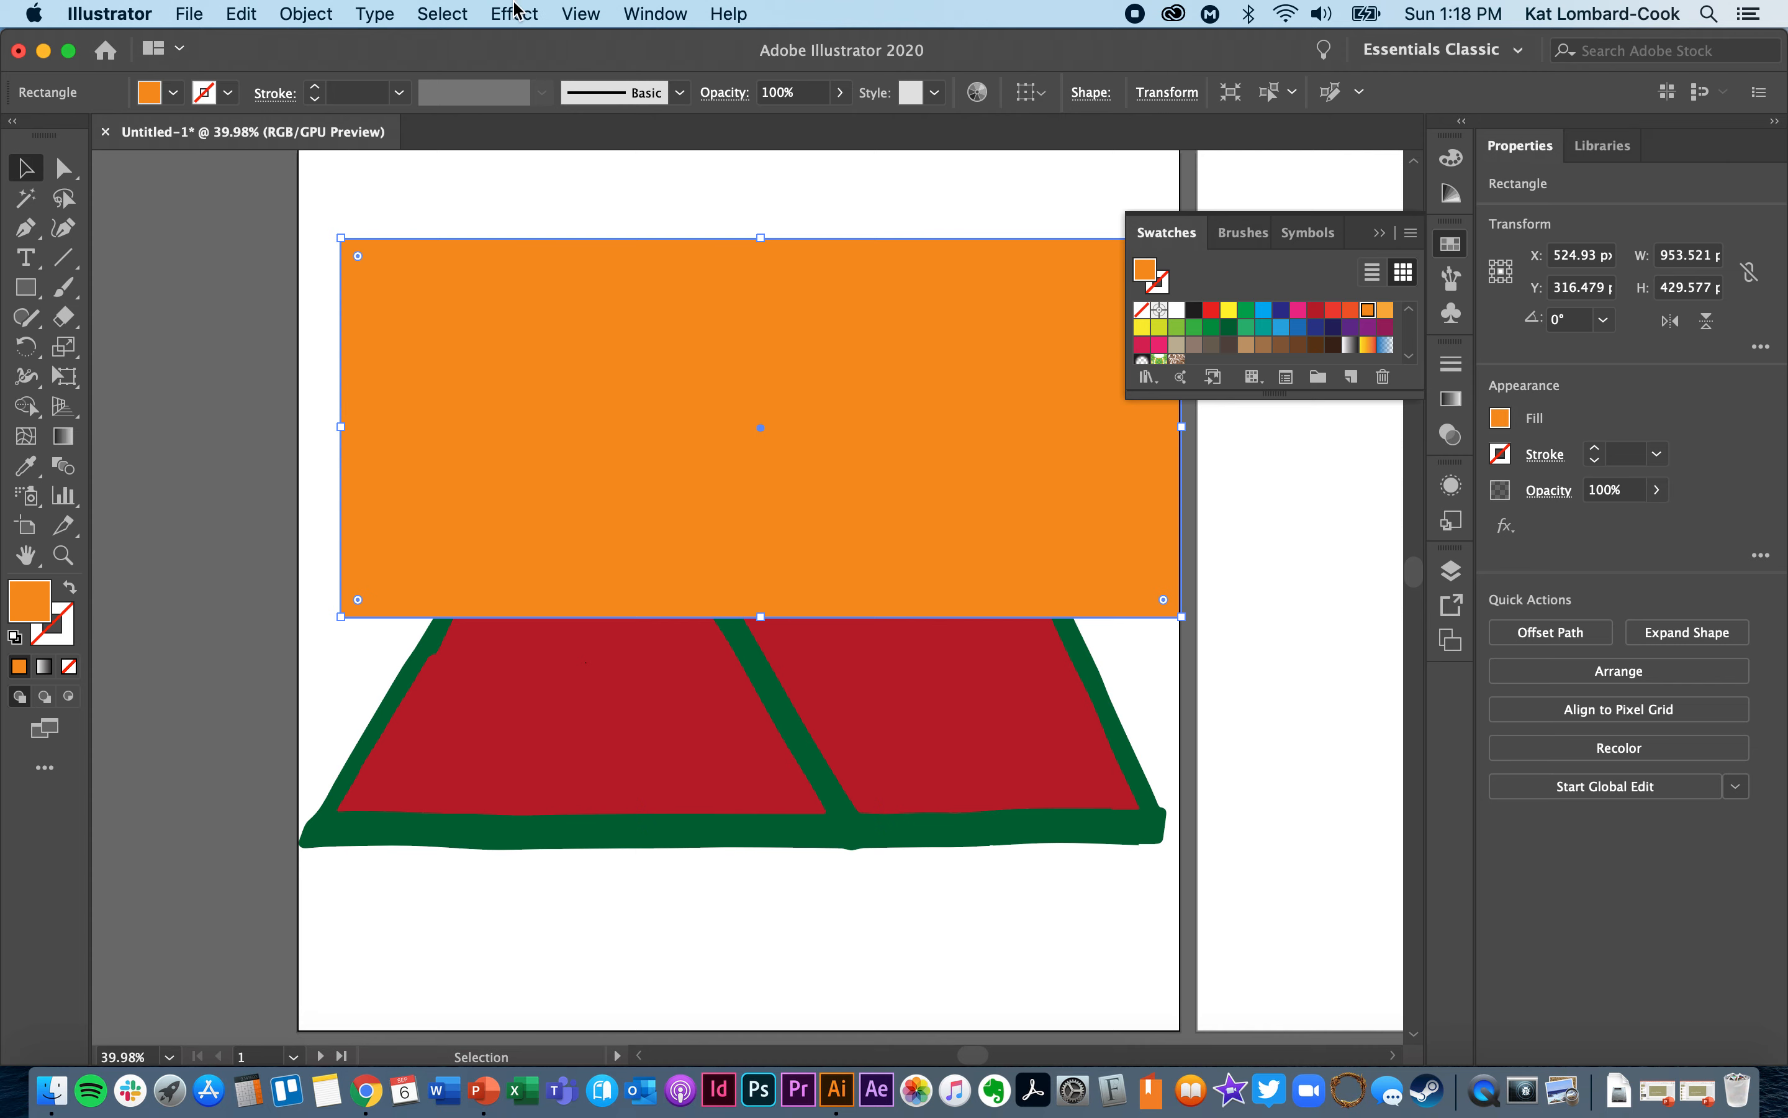
left_click(300, 11)
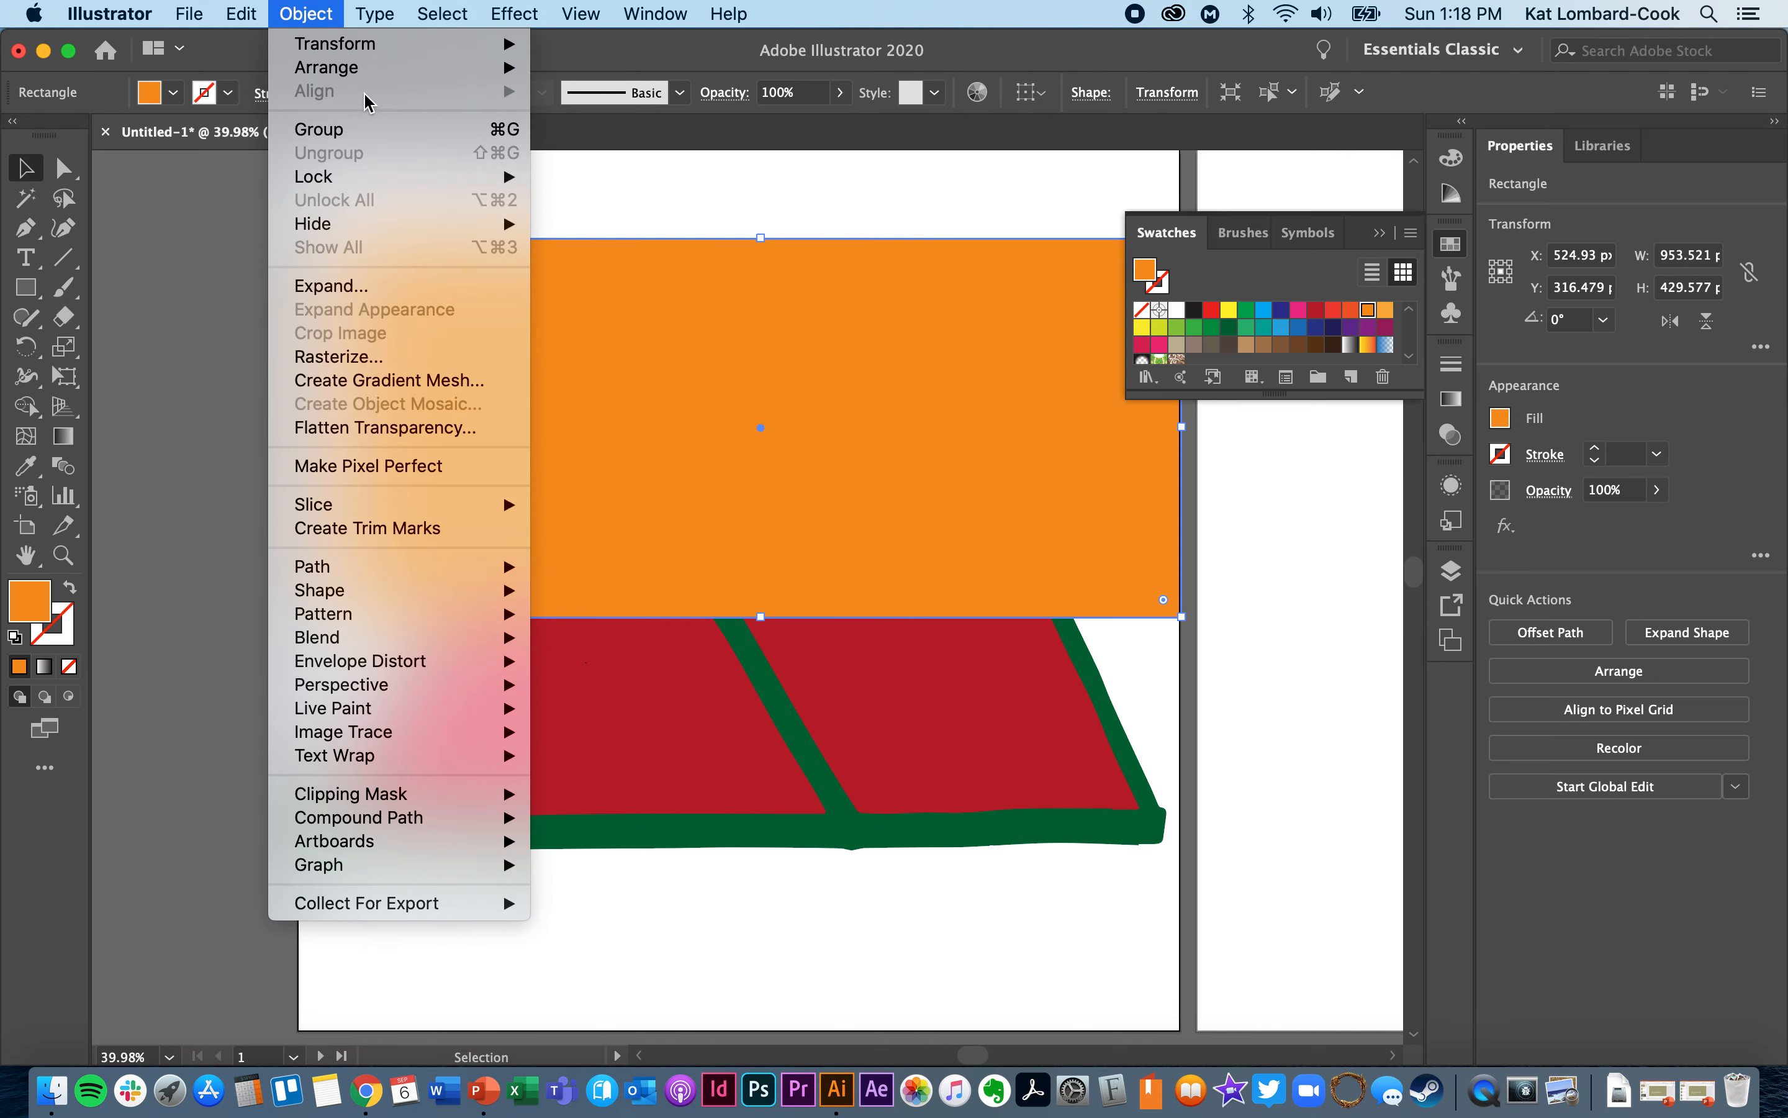
mouse_move(333, 67)
left_click(654, 138)
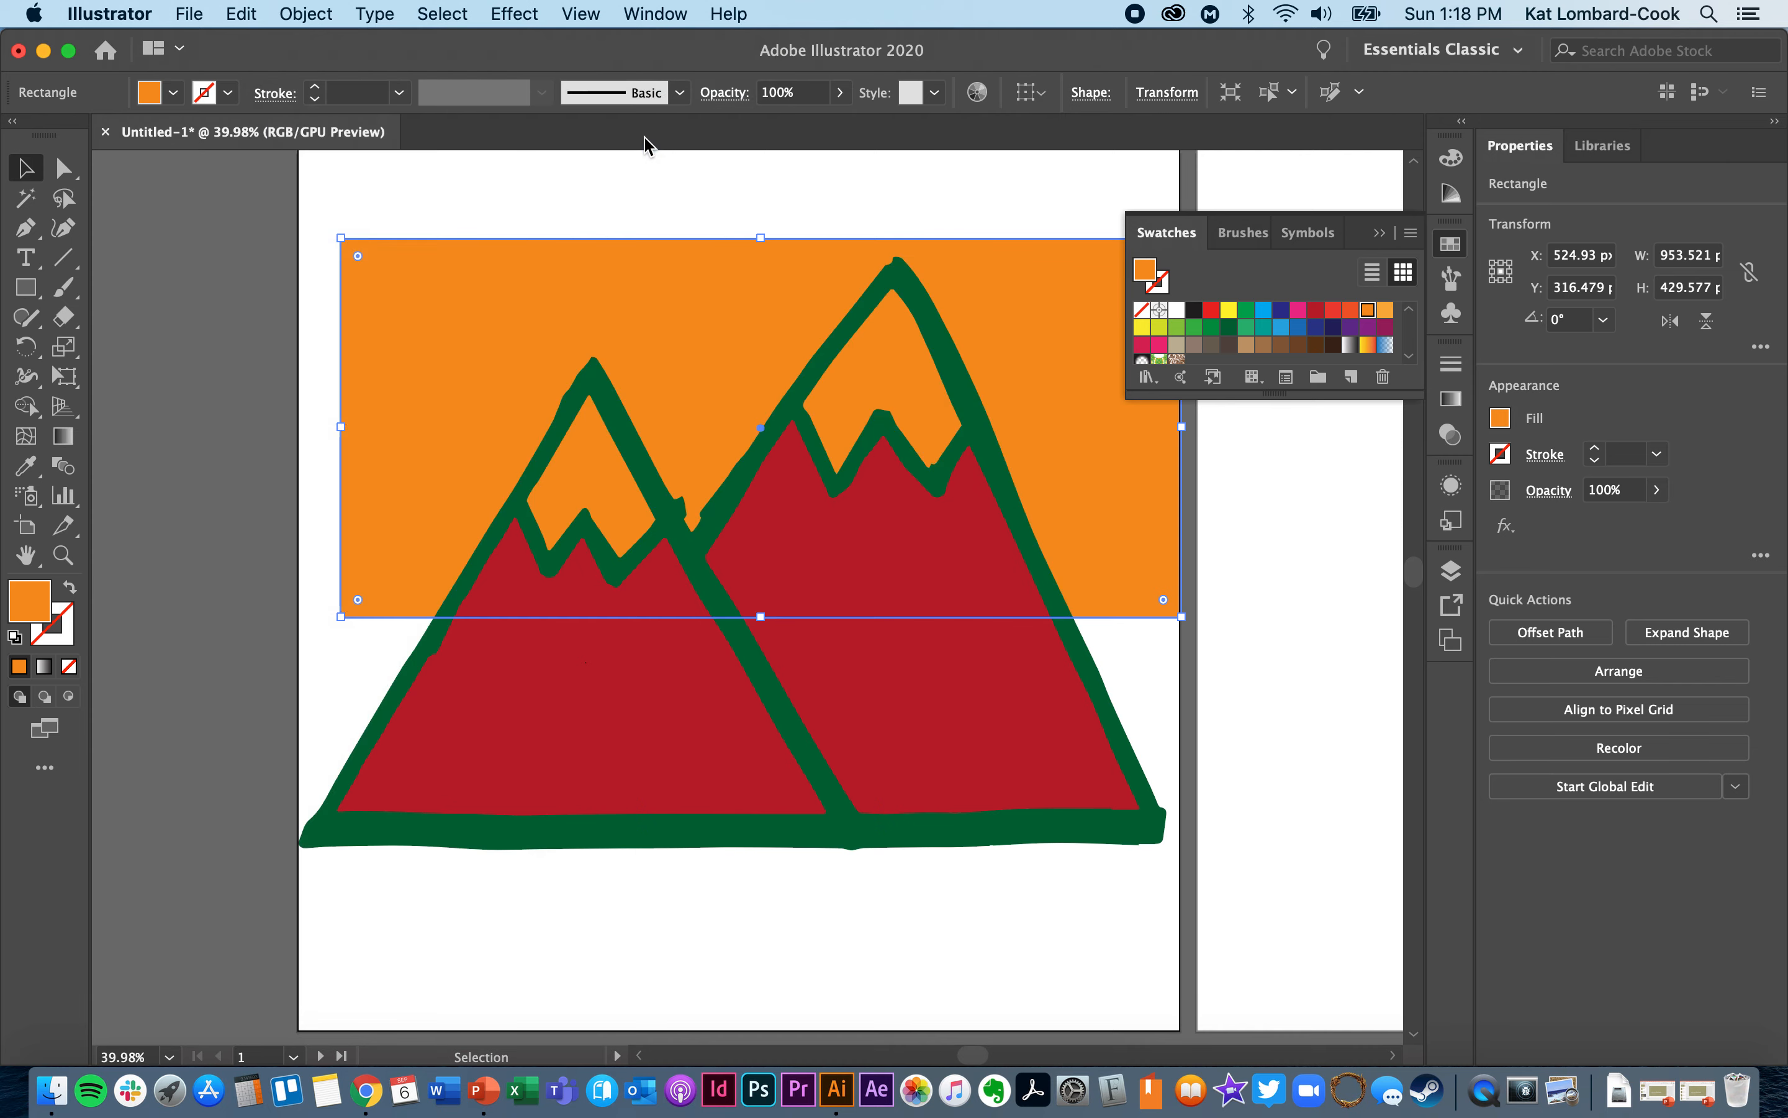
- Move the orange rectangle down and around behind the mountains to test the snowcap openings, and delete it
left_click(163, 442)
left_click_drag(479, 337, 447, 630)
left_click_drag(353, 598, 354, 525)
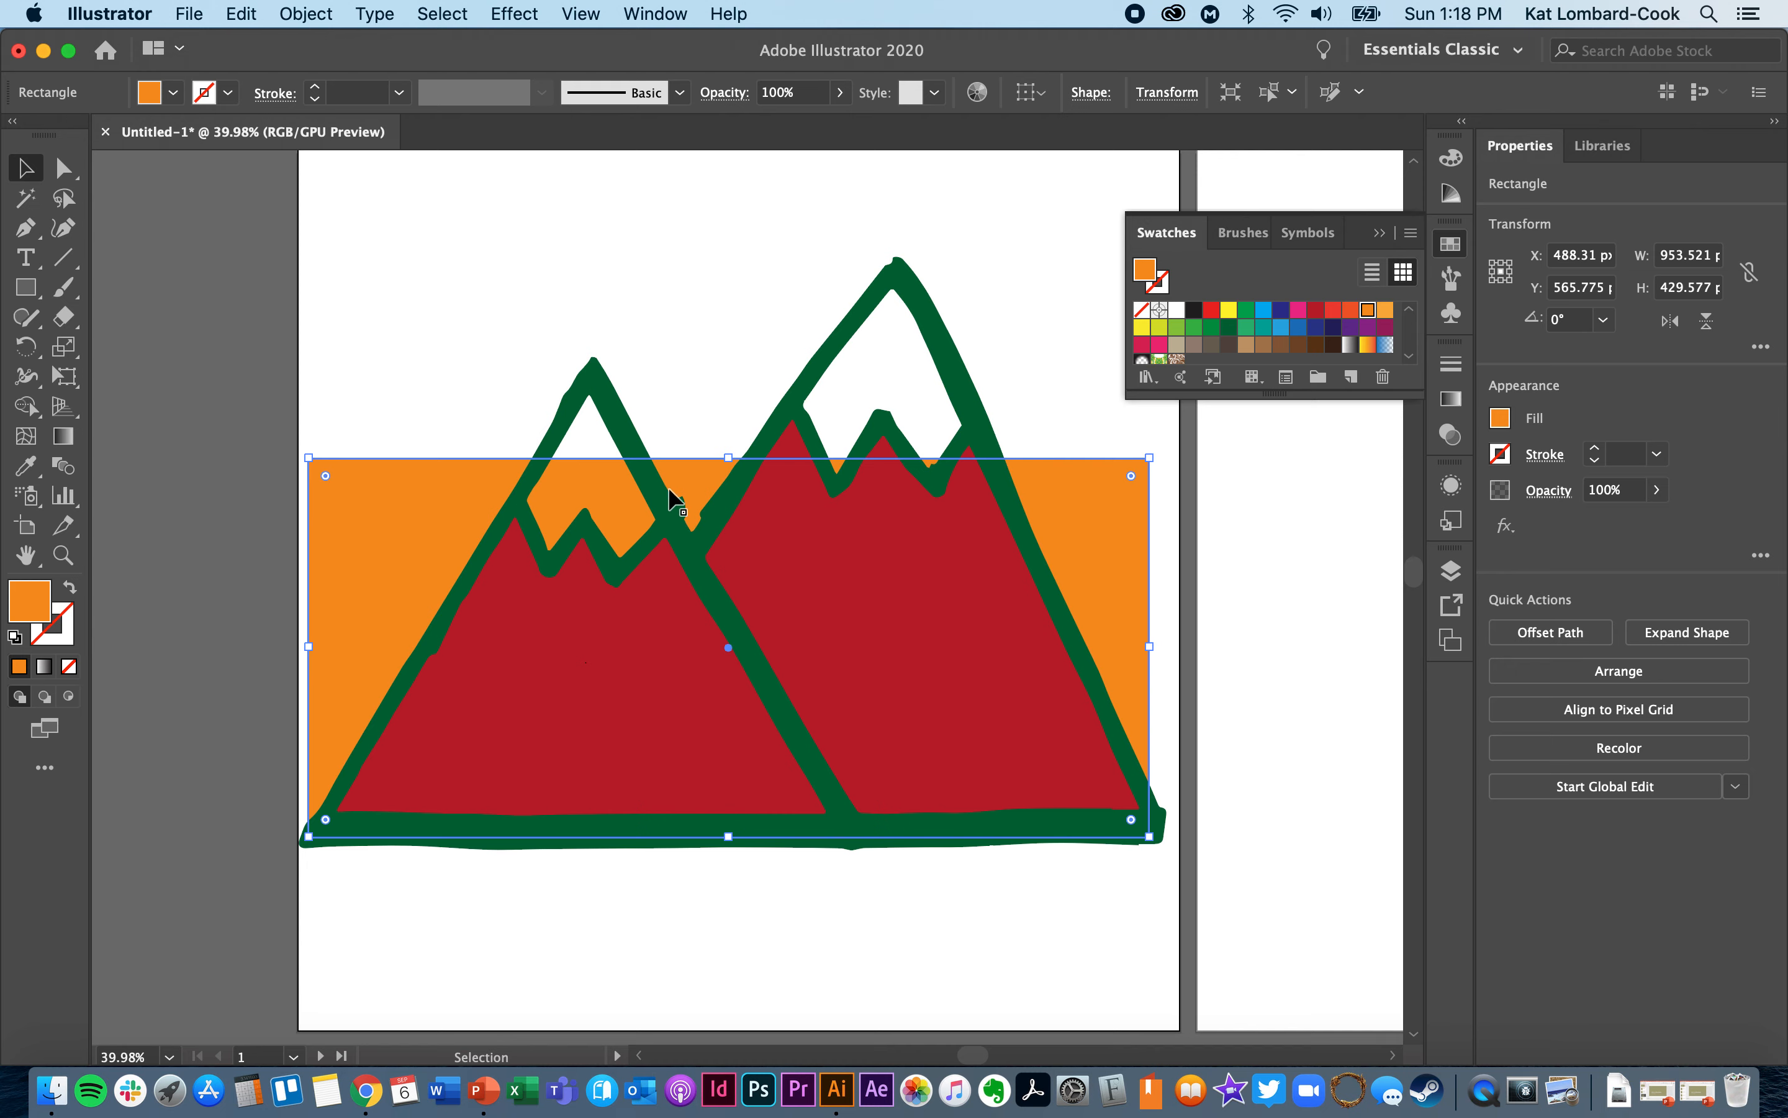
left_click_drag(364, 550, 382, 484)
key("Delete")
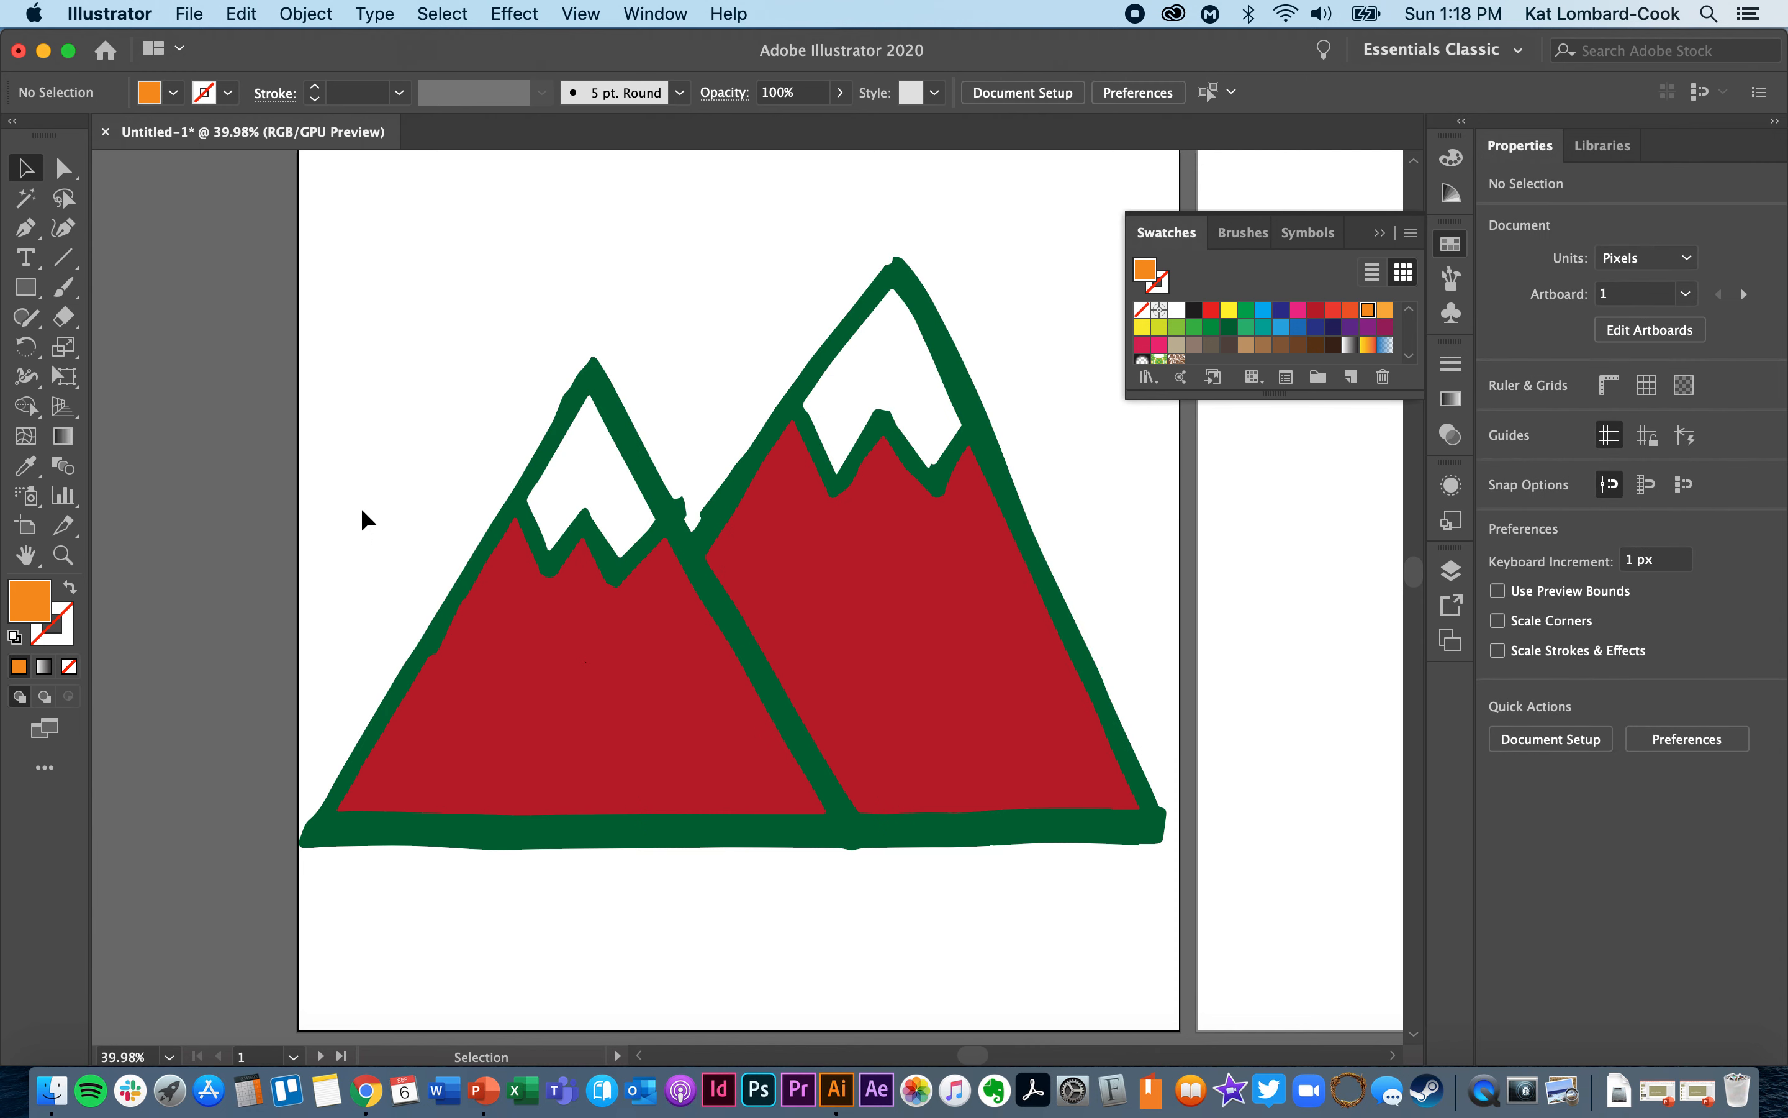